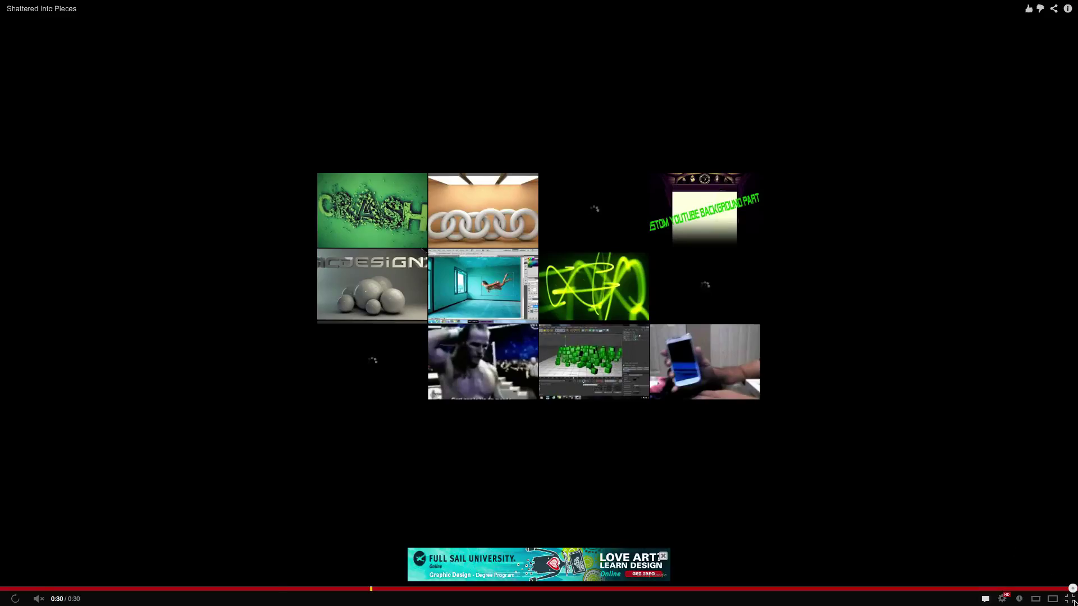
Exit full-screen playback once the Shattered Into Pieces video ends
key(Escape)
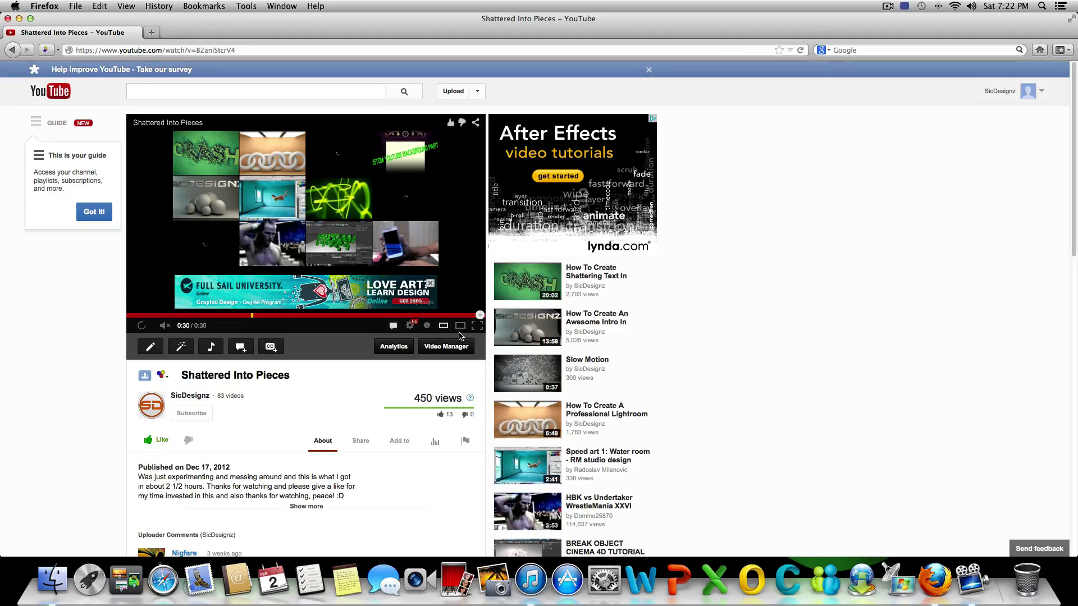
Quit Firefox and launch Cinema 4D from Launchpad
click(45, 6)
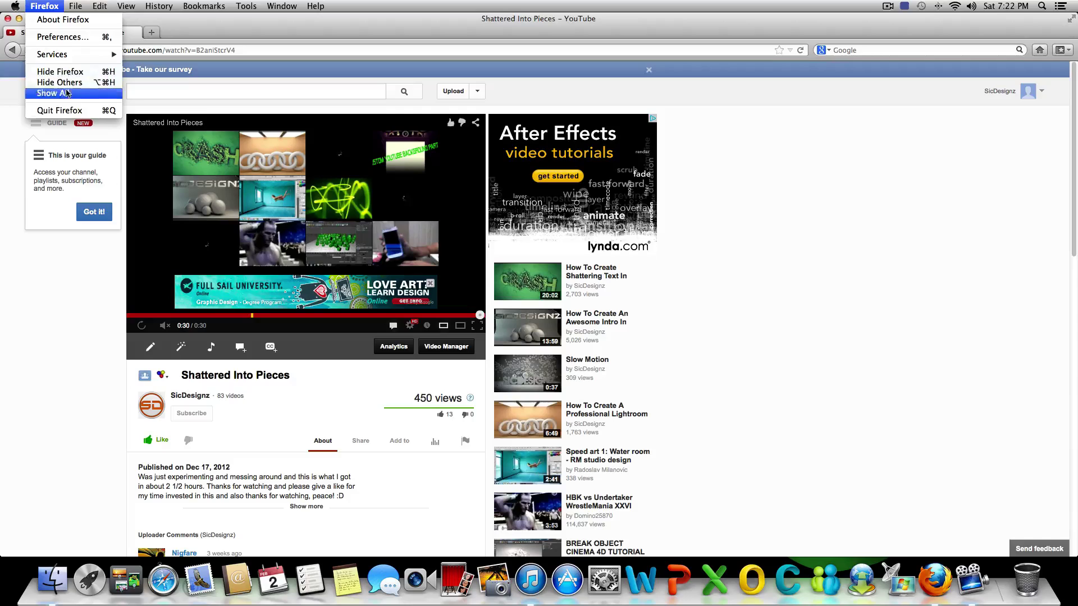
click(60, 110)
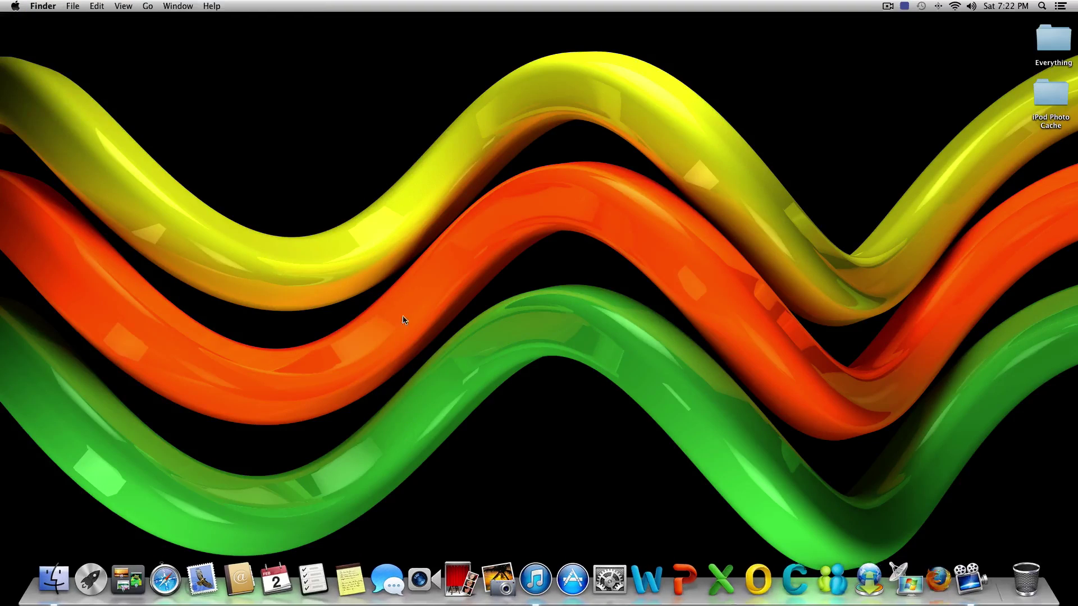
click(106, 589)
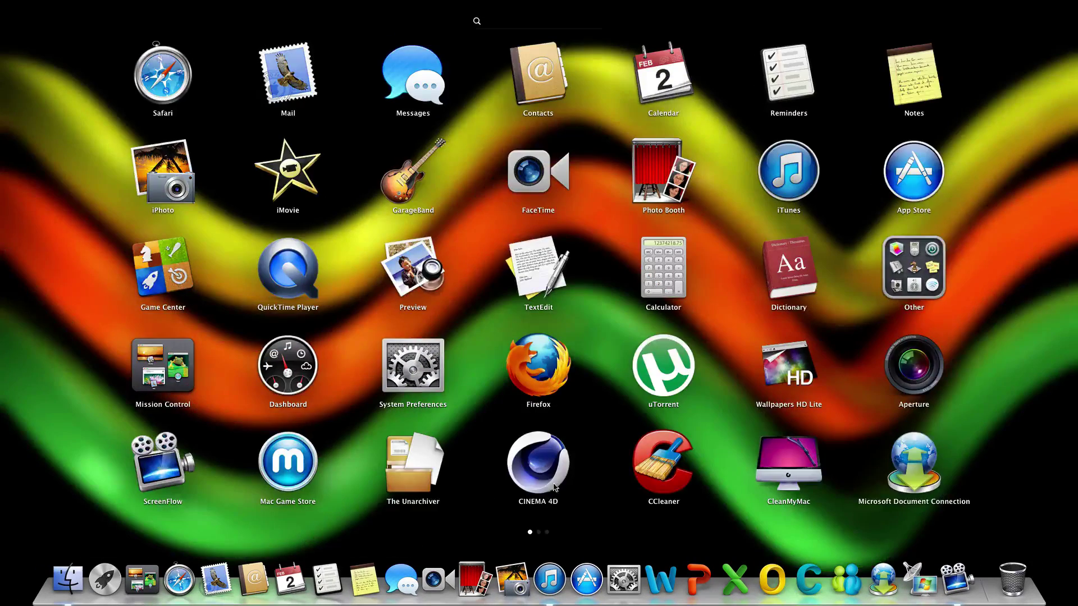
click(550, 477)
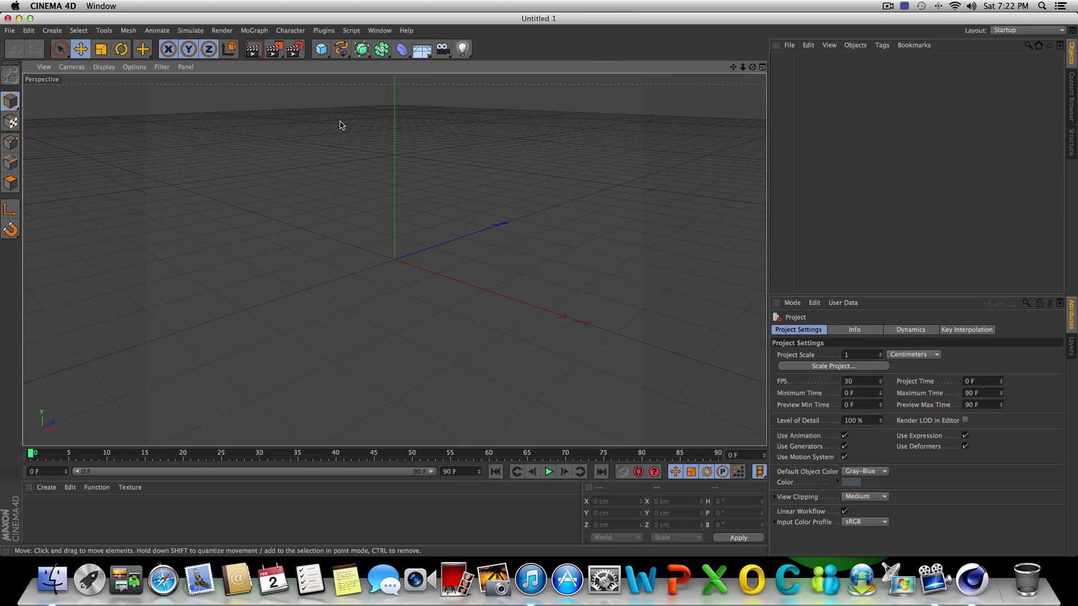
Add a MoText object and change its text to TEXT
click(253, 30)
click(284, 167)
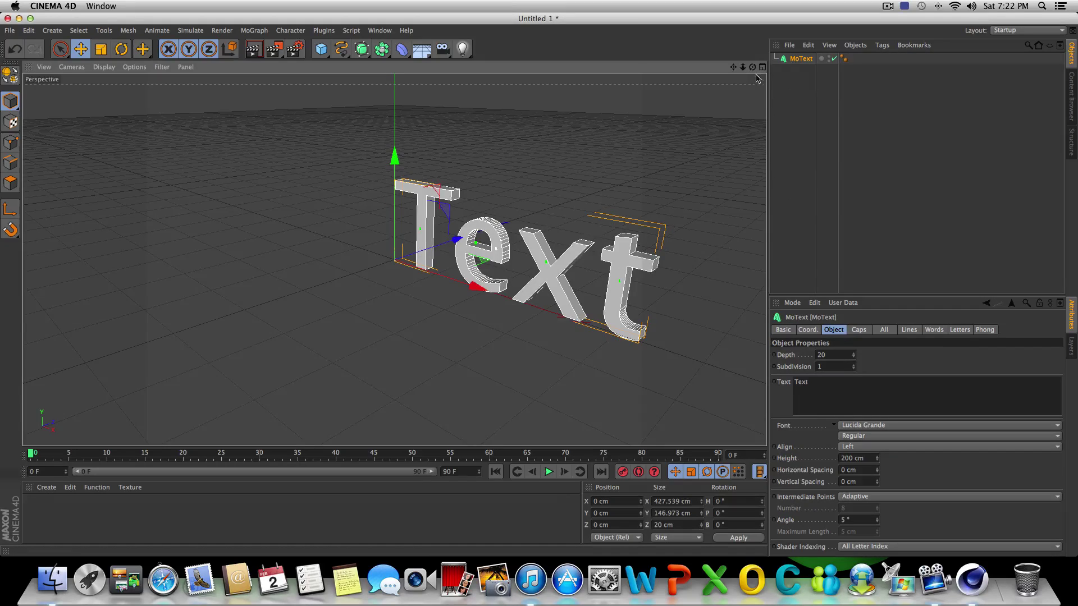
drag(752, 66, 701, 70)
double_click(818, 381)
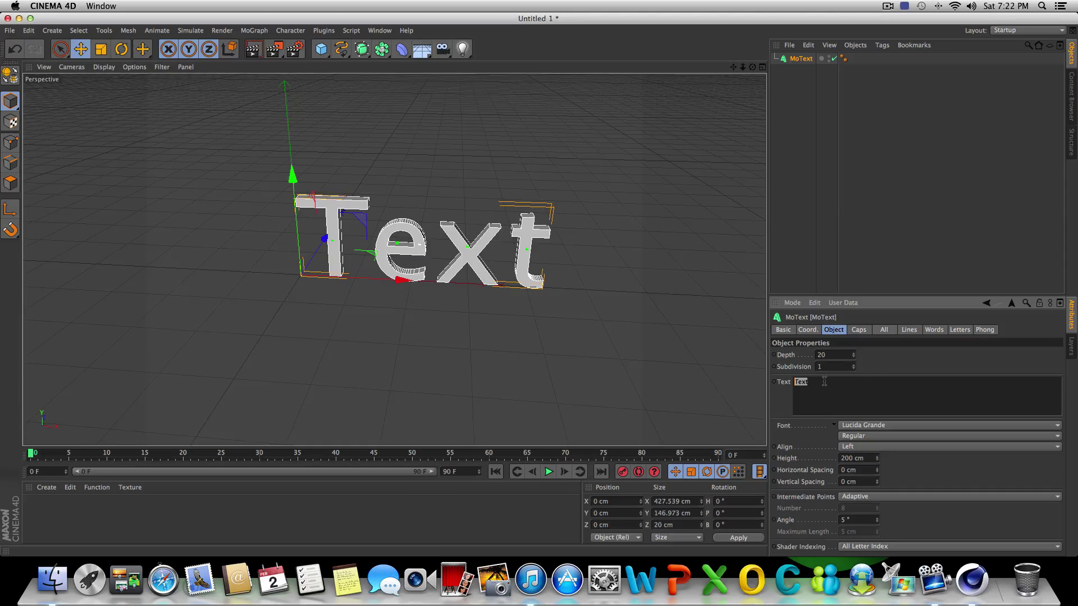
text(TEXT)
Set the MoText extrusion depth to 80 and level the view on TEXT
click(832, 354)
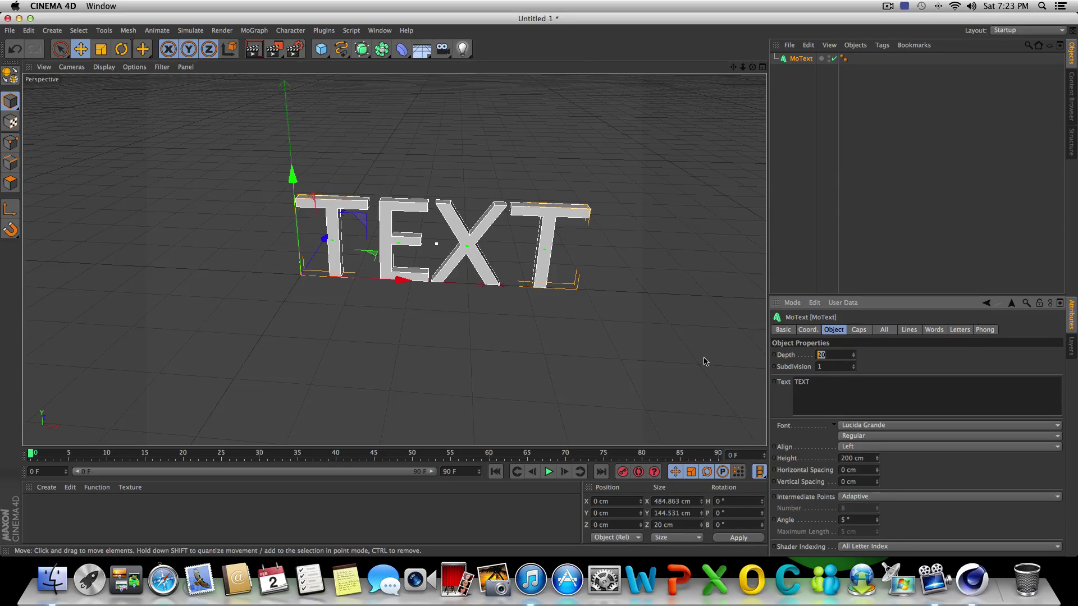
key(Return)
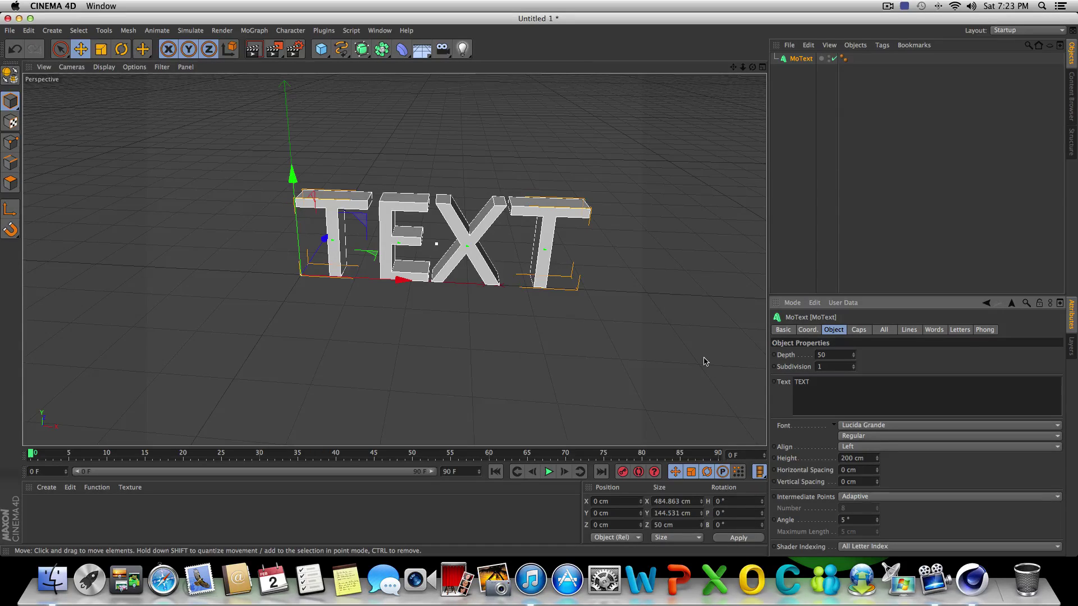
click(827, 354)
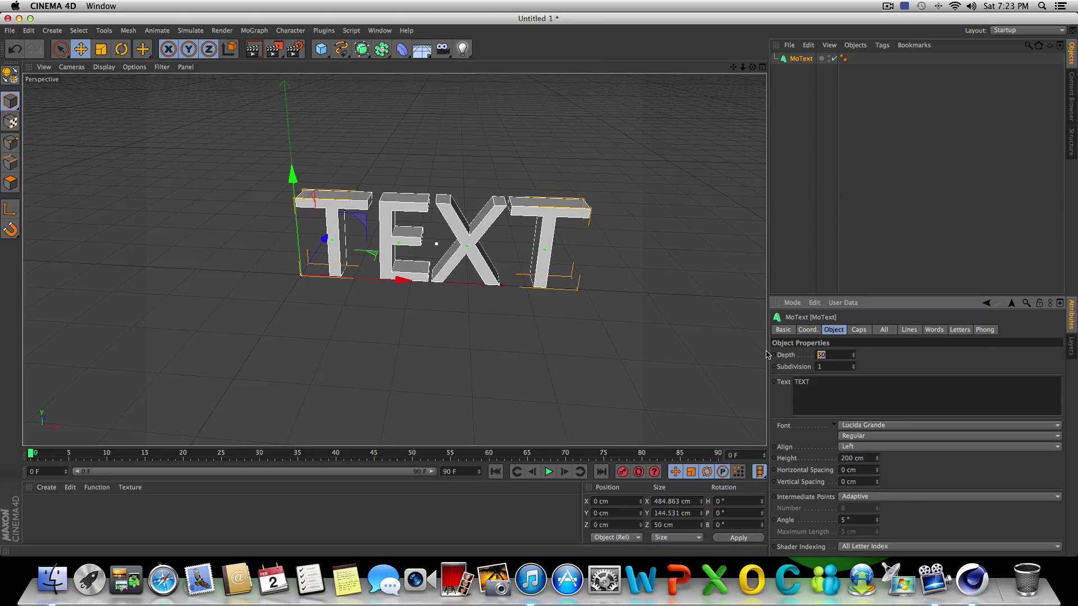
text(80)
key(Return)
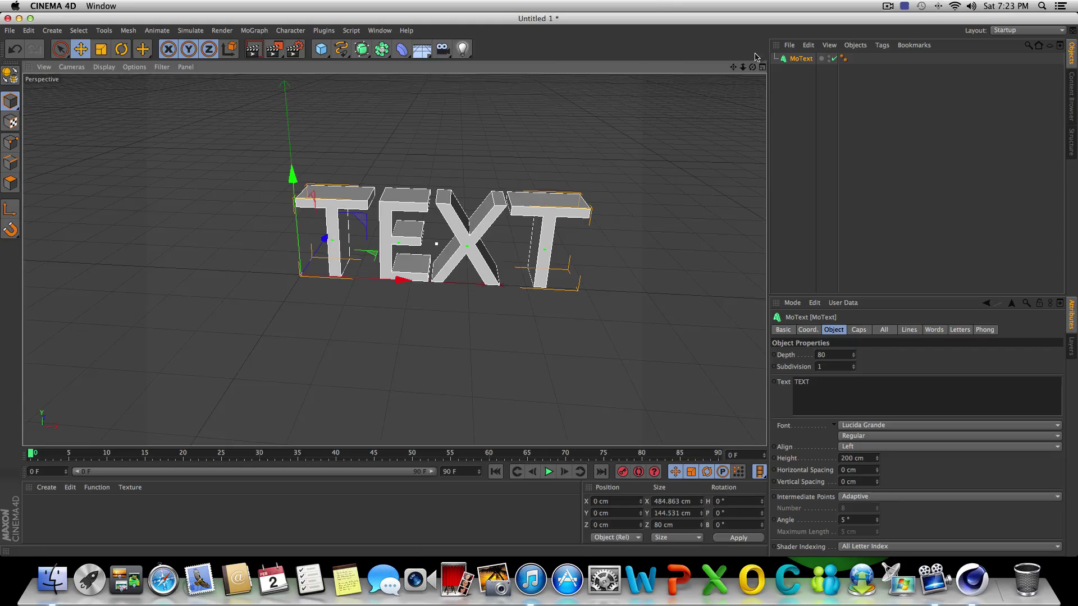
drag(752, 66, 753, 49)
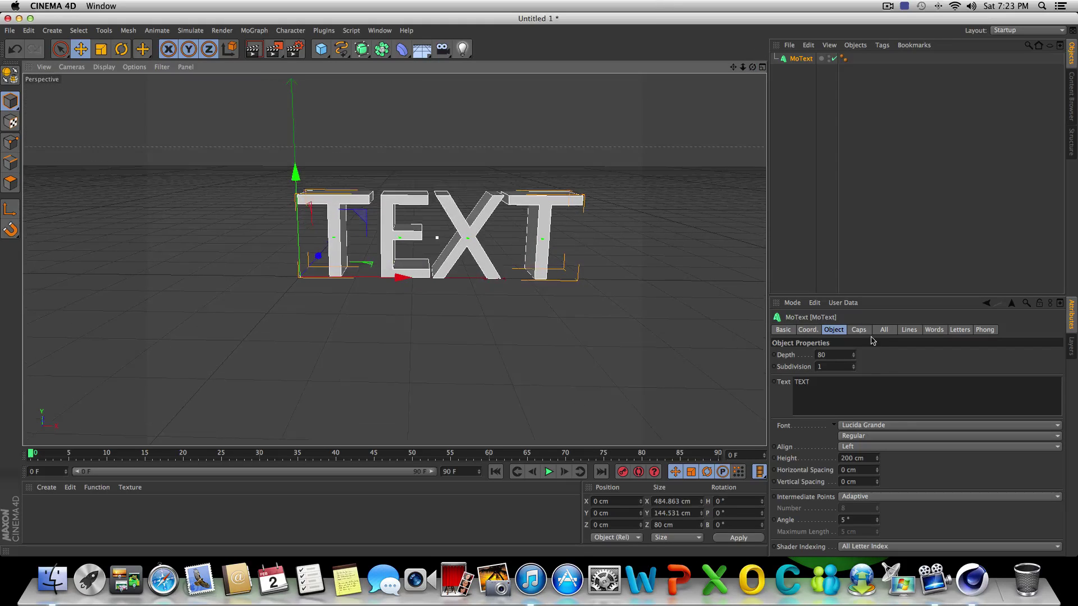
Switch the MoText font to REBOARD and widen horizontal spacing to 16 cm
click(903, 425)
scroll(907, 400, down, 10)
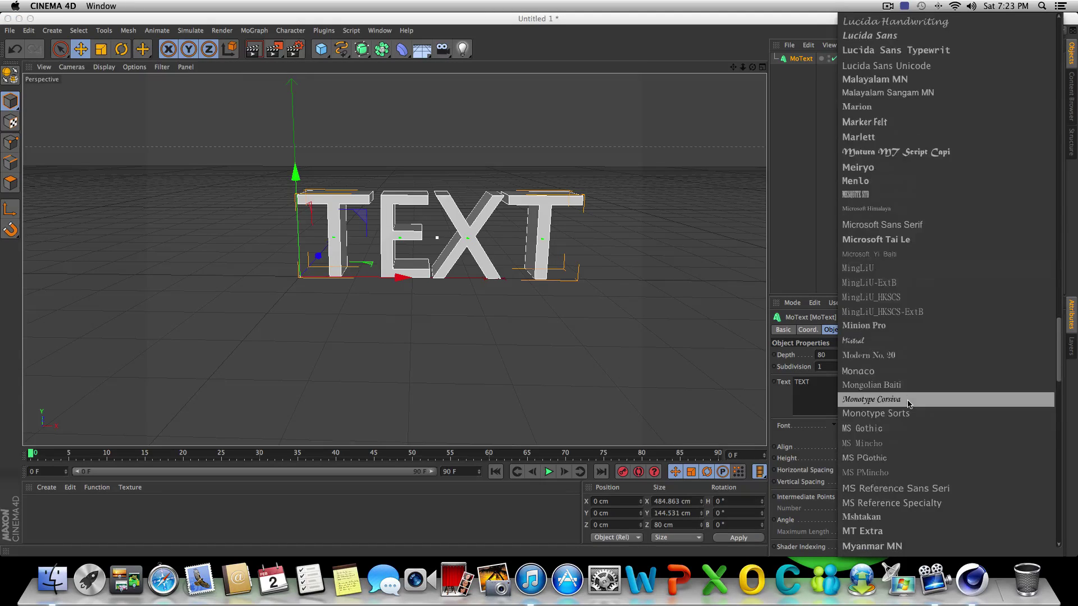
scroll(907, 399, down, 15)
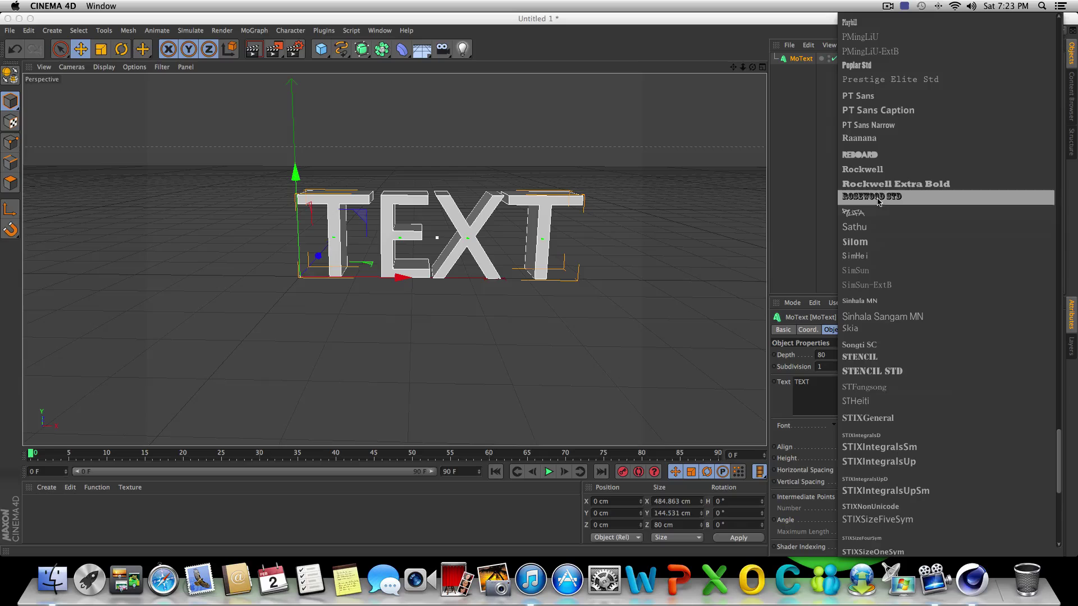
click(873, 155)
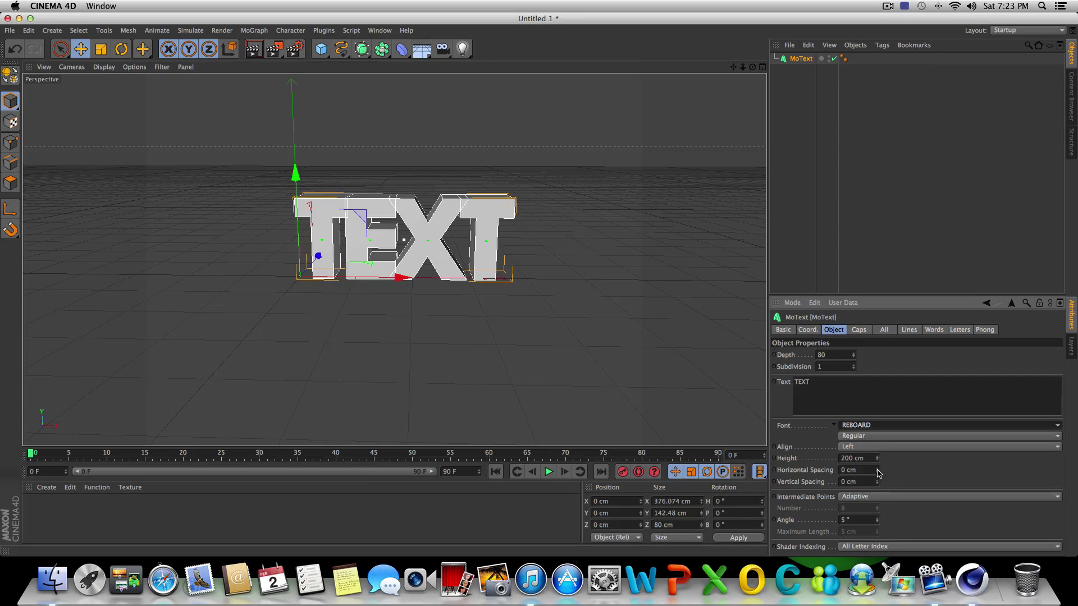
drag(878, 470, 878, 470)
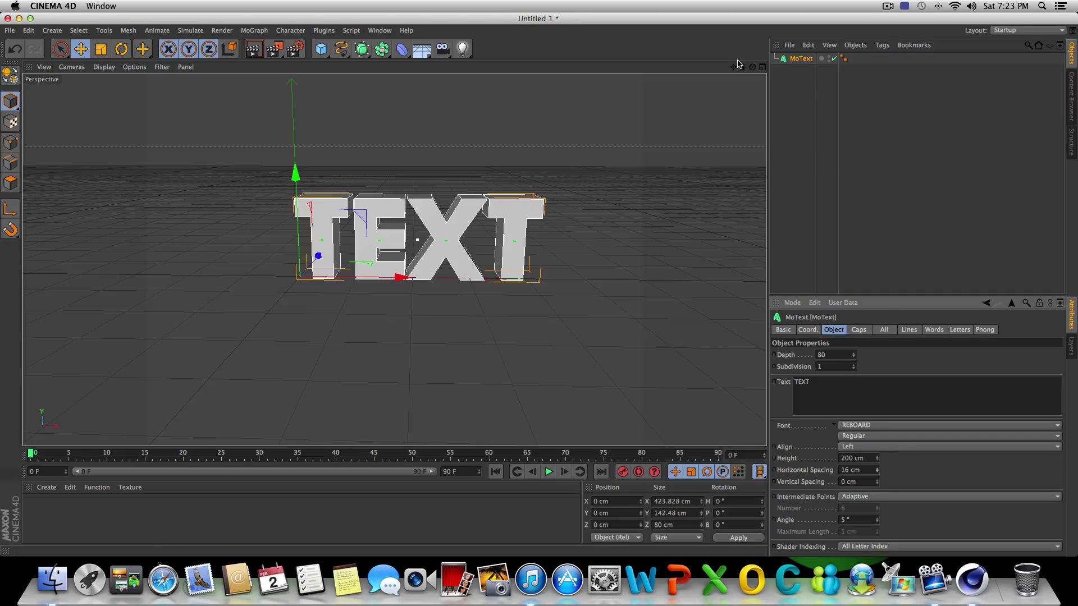
mouse_move(752, 67)
mouse_down()
mouse_move(741, 107)
mouse_move(751, 72)
mouse_up()
Fracture the MoText with Thrausi into 10 pieces set to break On Collision
click(799, 58)
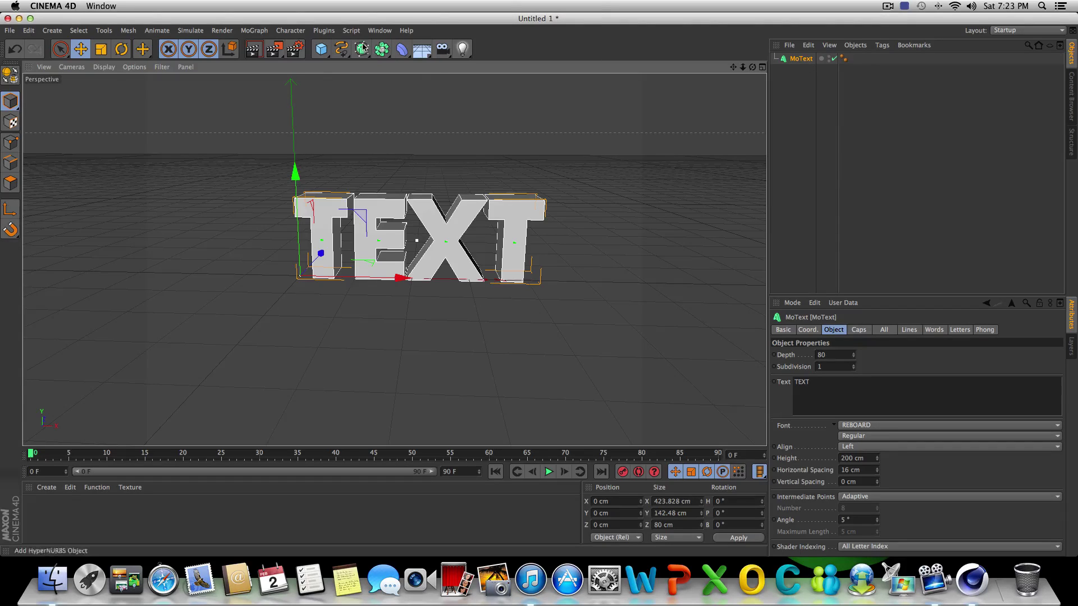
click(324, 31)
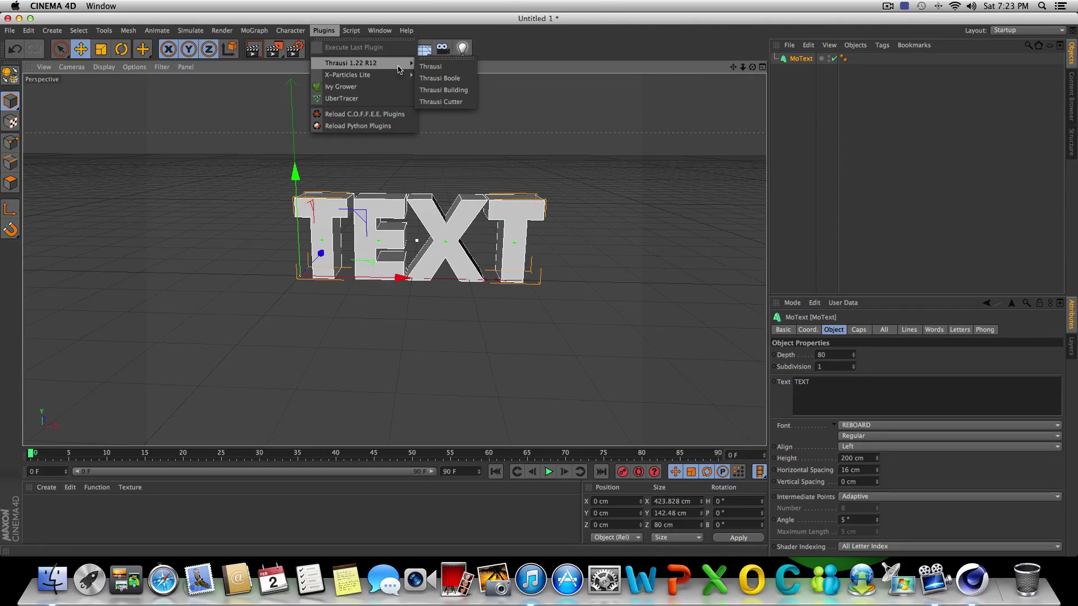
click(430, 66)
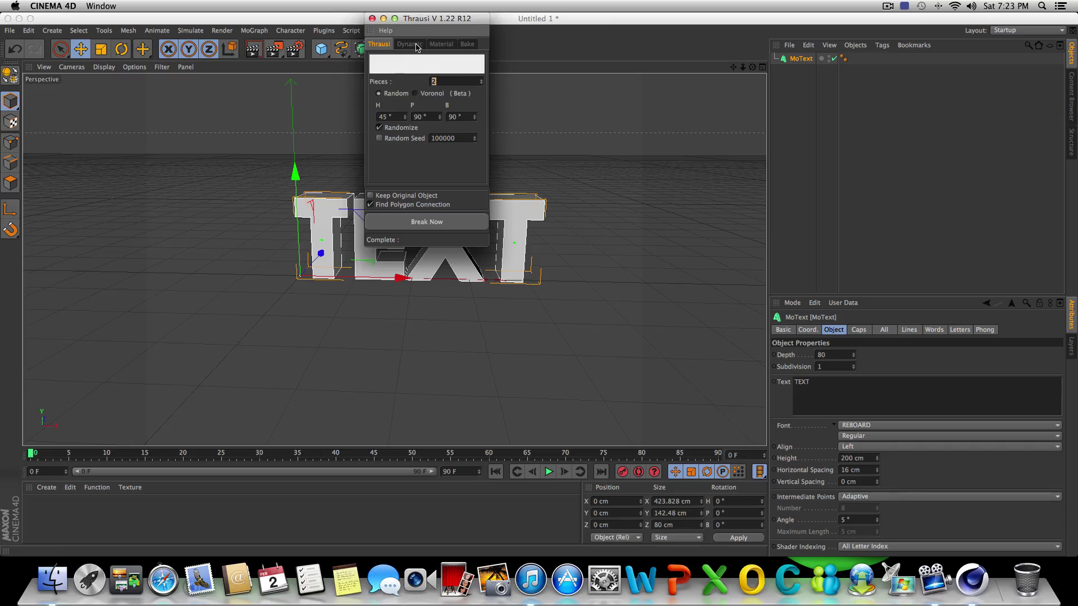
click(416, 45)
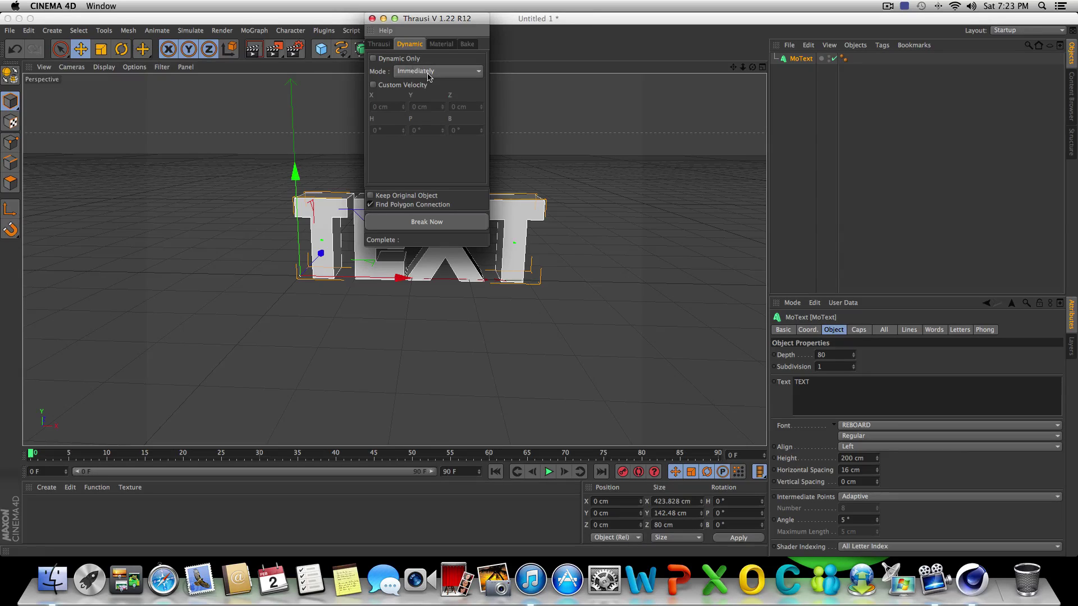
click(429, 73)
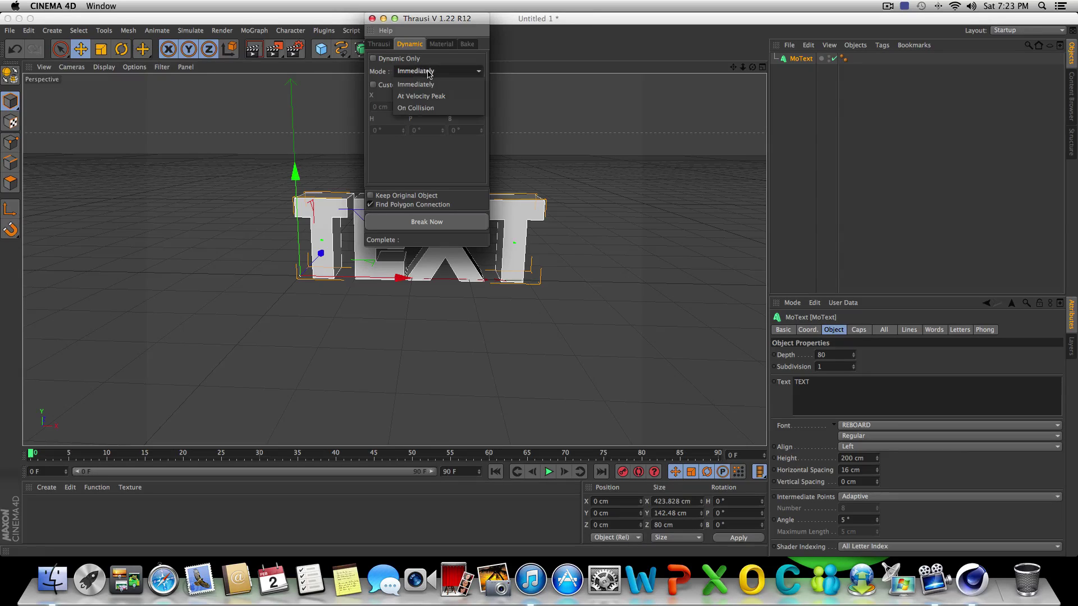
click(446, 107)
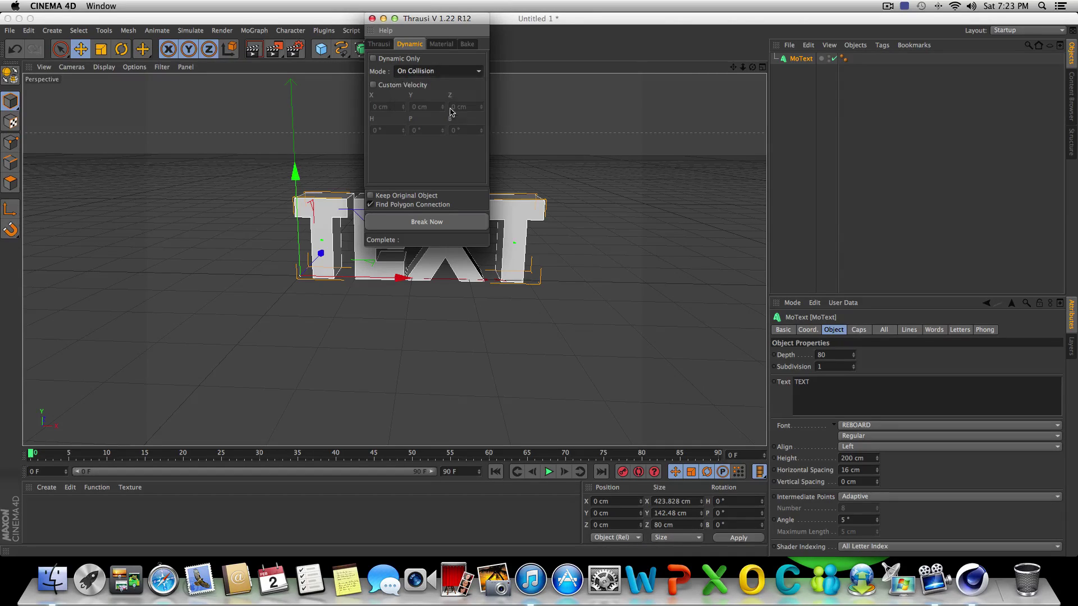
click(381, 46)
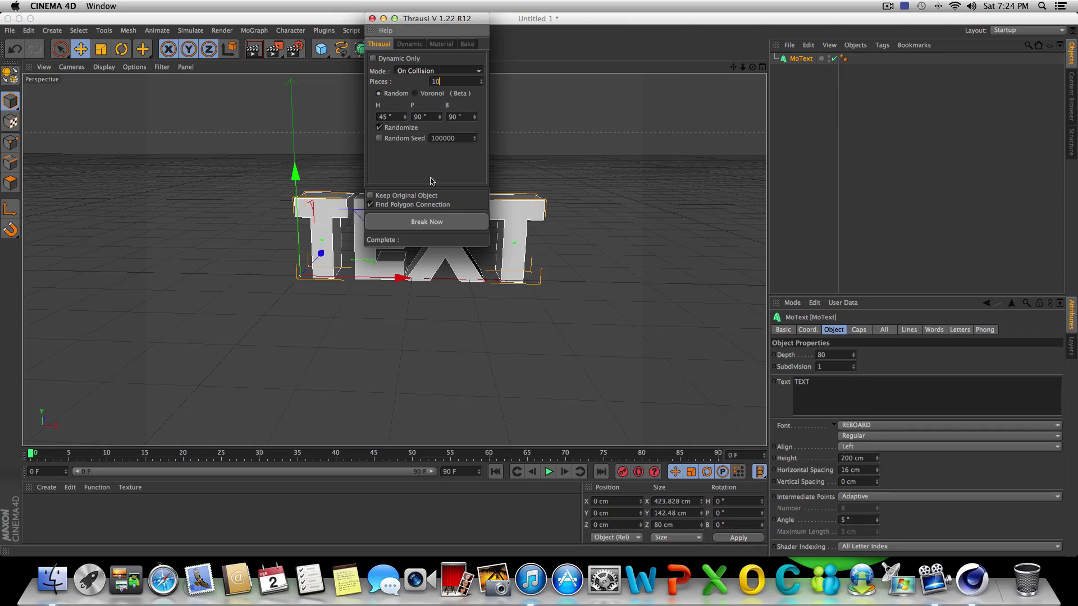
click(447, 224)
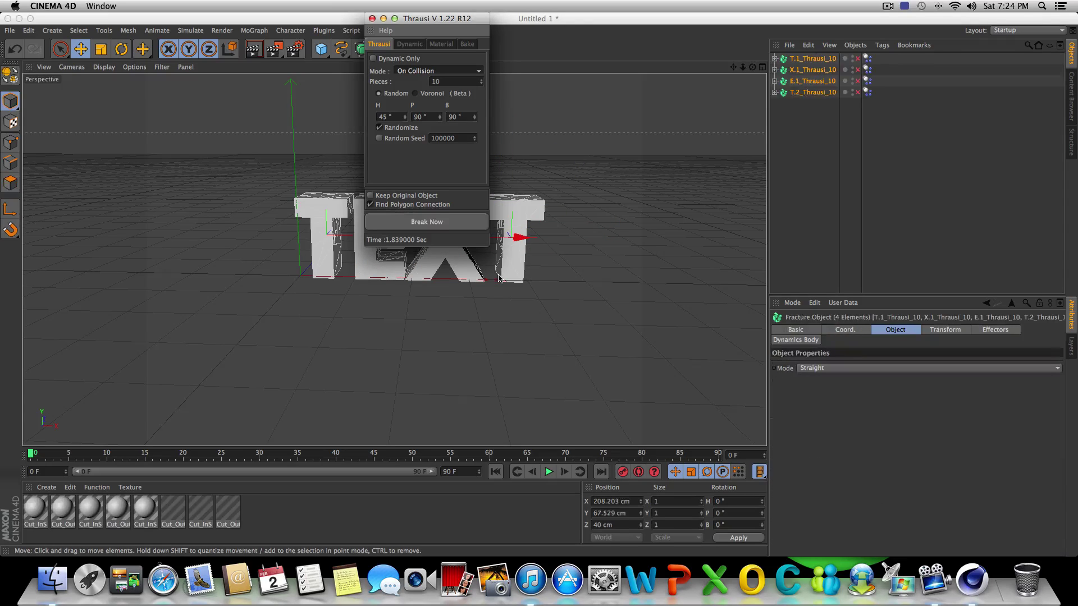
Set the animation end to frame 400 and show the full 0–400 timeline range
click(372, 19)
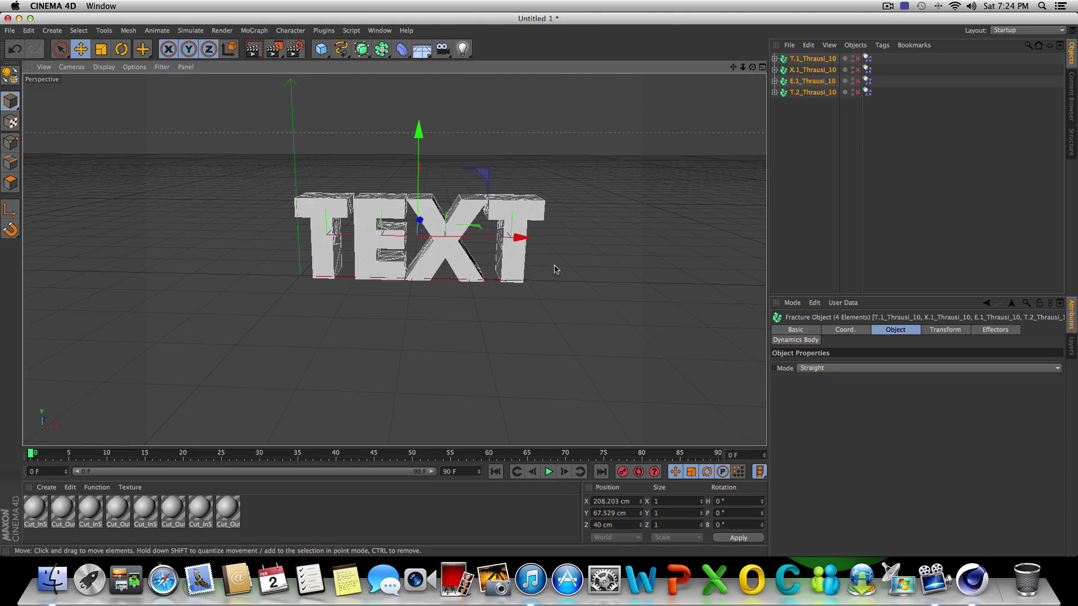
mouse_move(752, 66)
mouse_down()
mouse_move(752, 101)
mouse_move(755, 70)
mouse_up()
drag(394, 260, 398, 247)
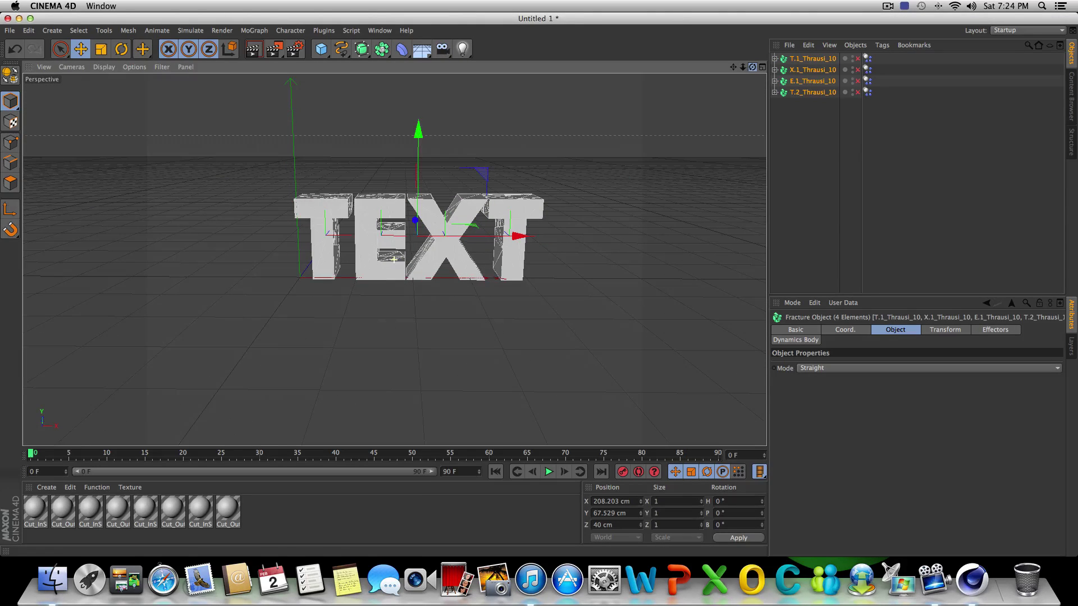
double_click(463, 472)
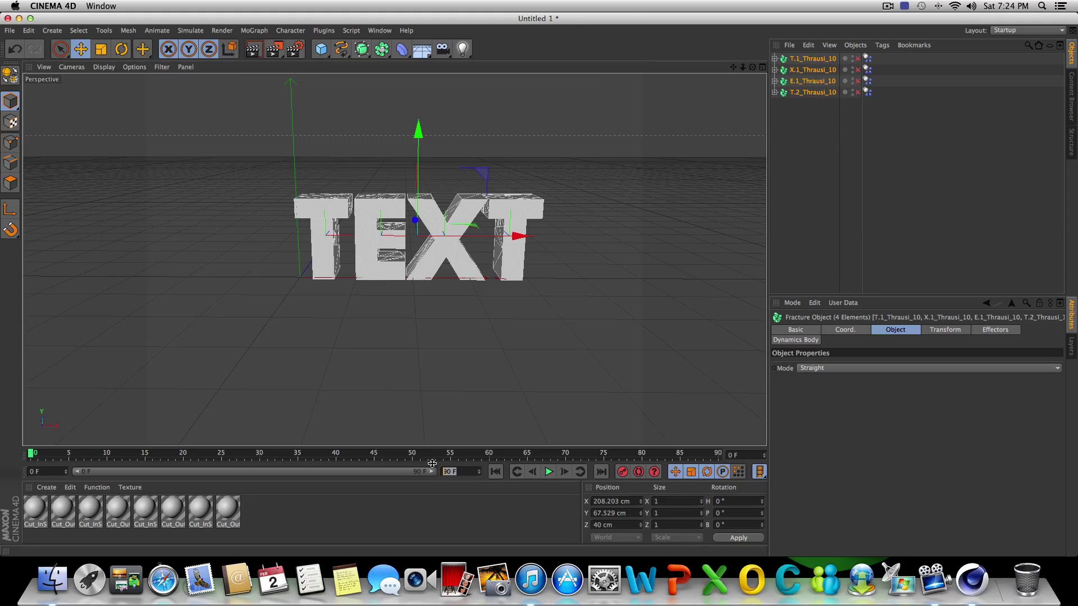
text(400)
key(Return)
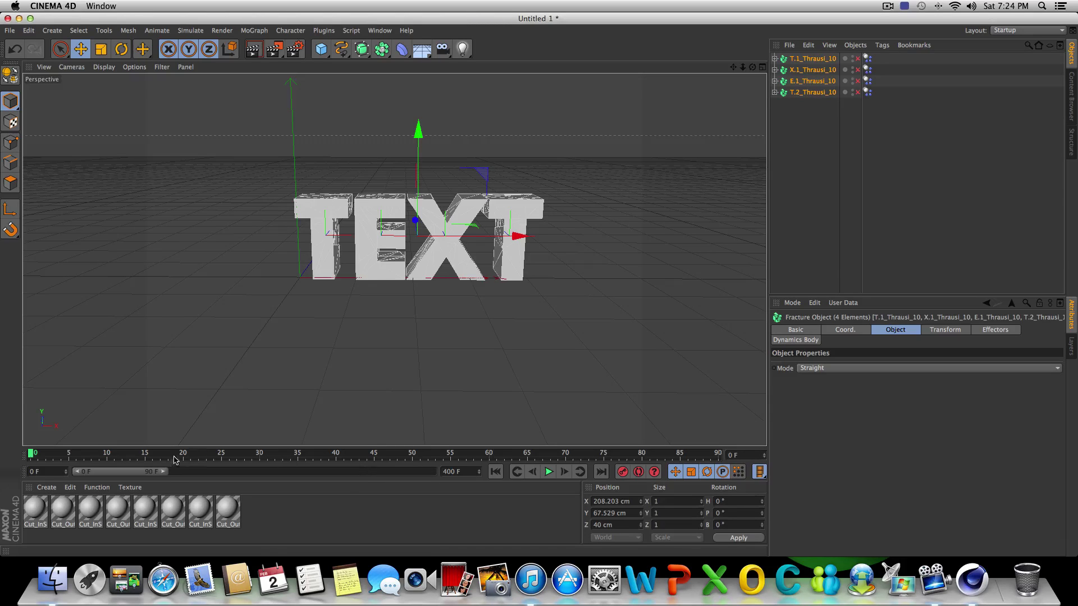
drag(163, 471, 287, 472)
drag(354, 482, 443, 477)
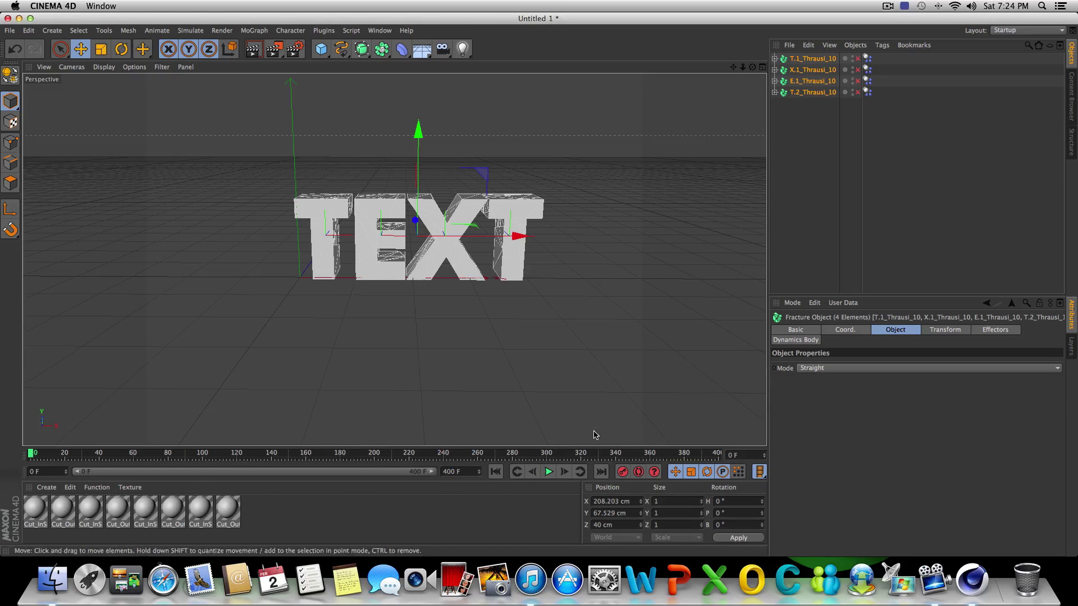
Play the simulation to confirm TEXT stays intact, then return to frame 0
mouse_move(752, 66)
mouse_down()
mouse_move(741, 70)
mouse_move(752, 69)
mouse_up()
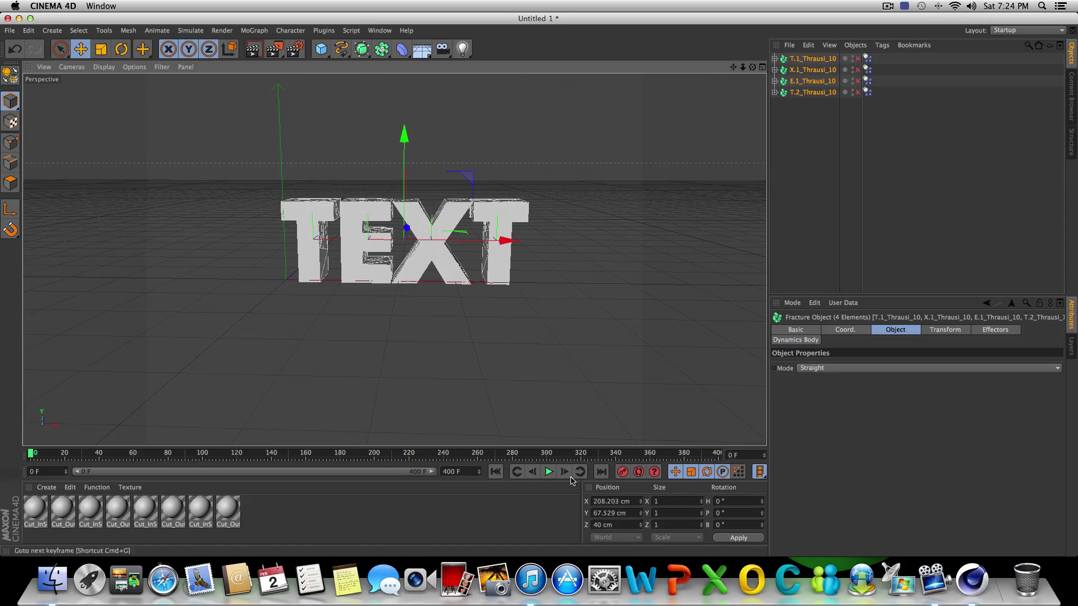
click(549, 471)
click(868, 205)
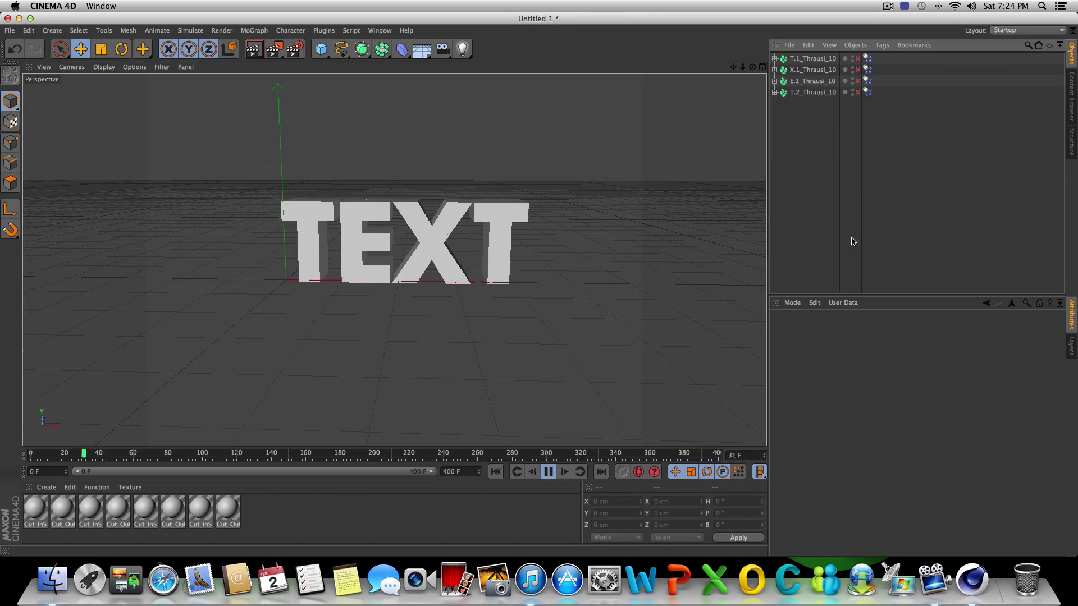
click(548, 472)
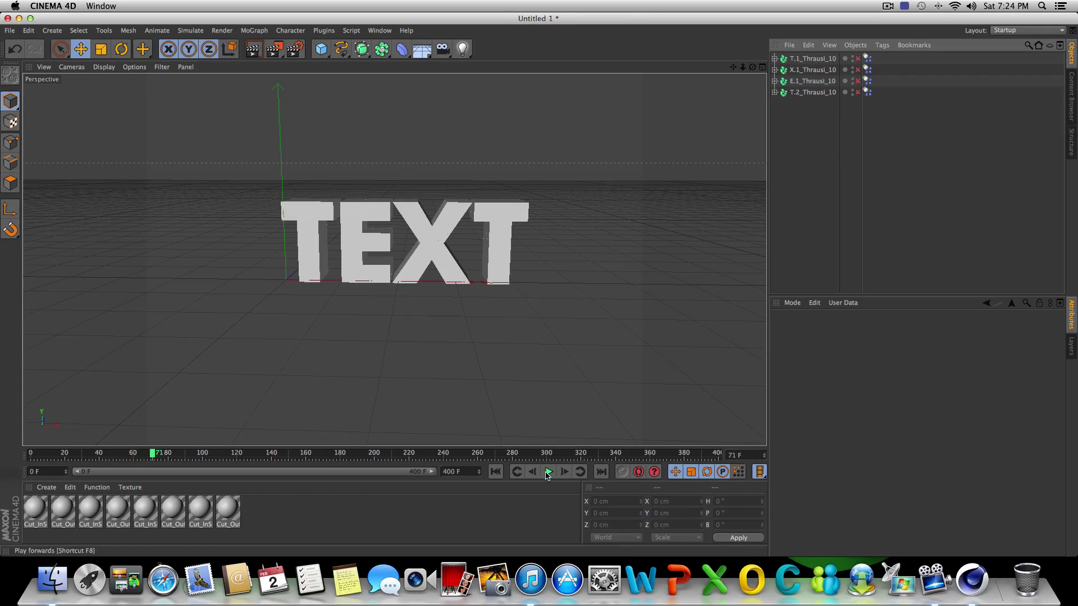
click(495, 471)
drag(935, 115, 862, 51)
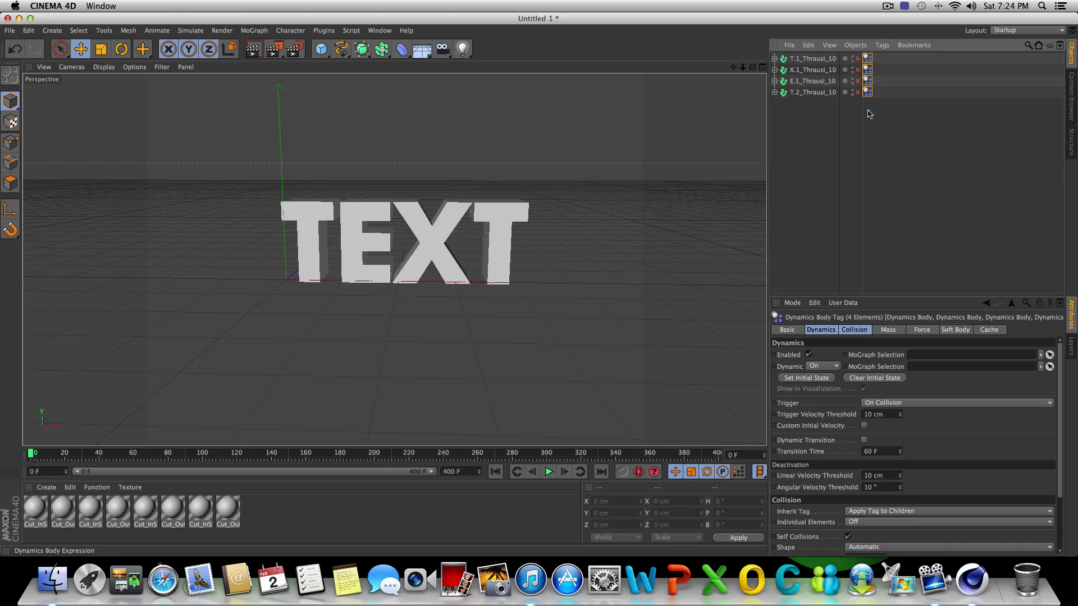
click(827, 333)
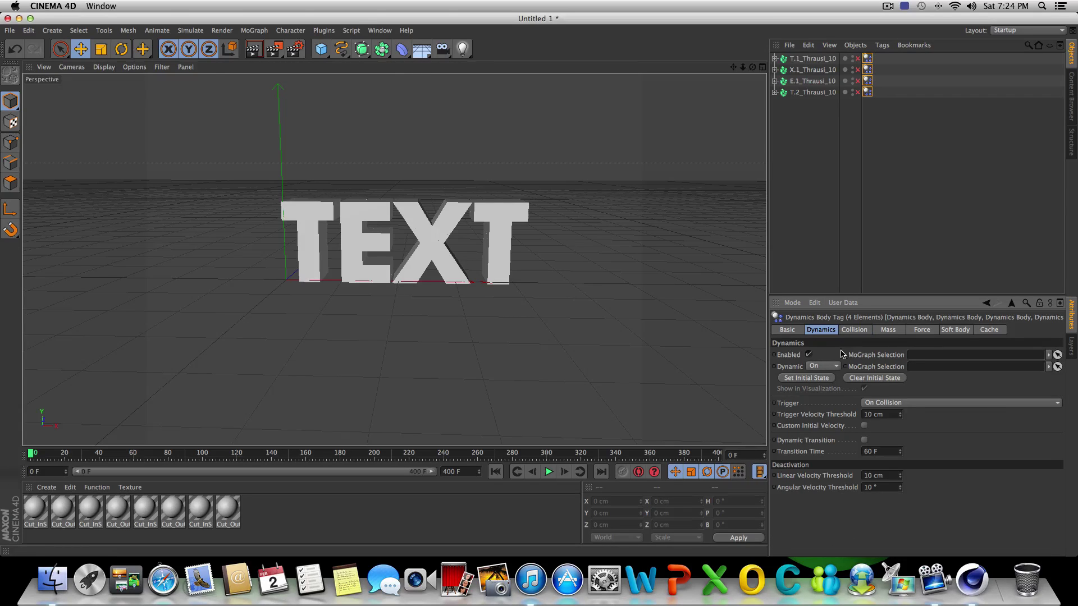
click(898, 402)
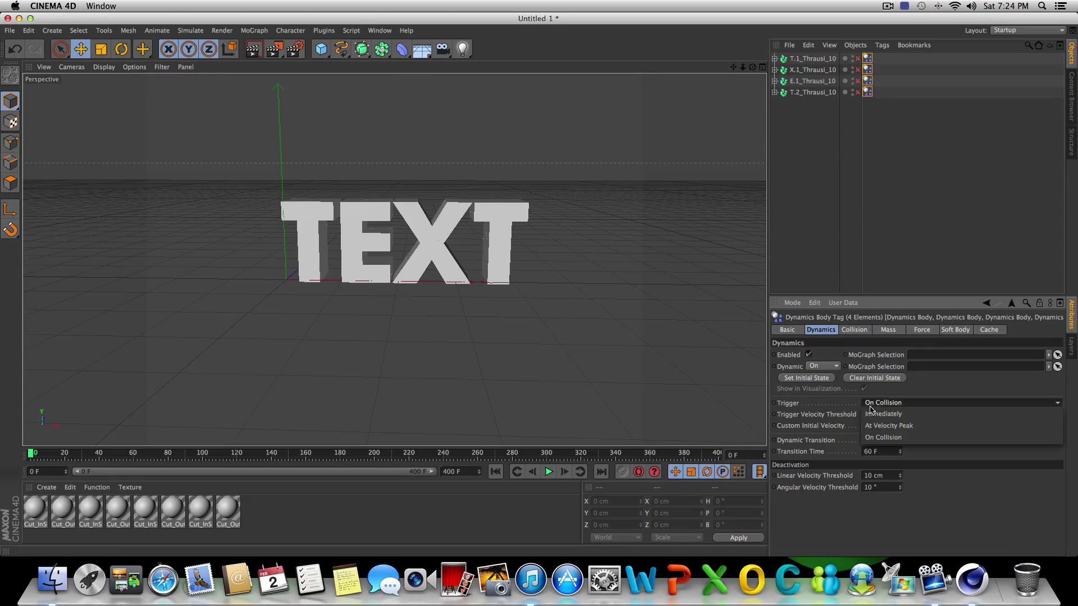
click(887, 404)
click(875, 235)
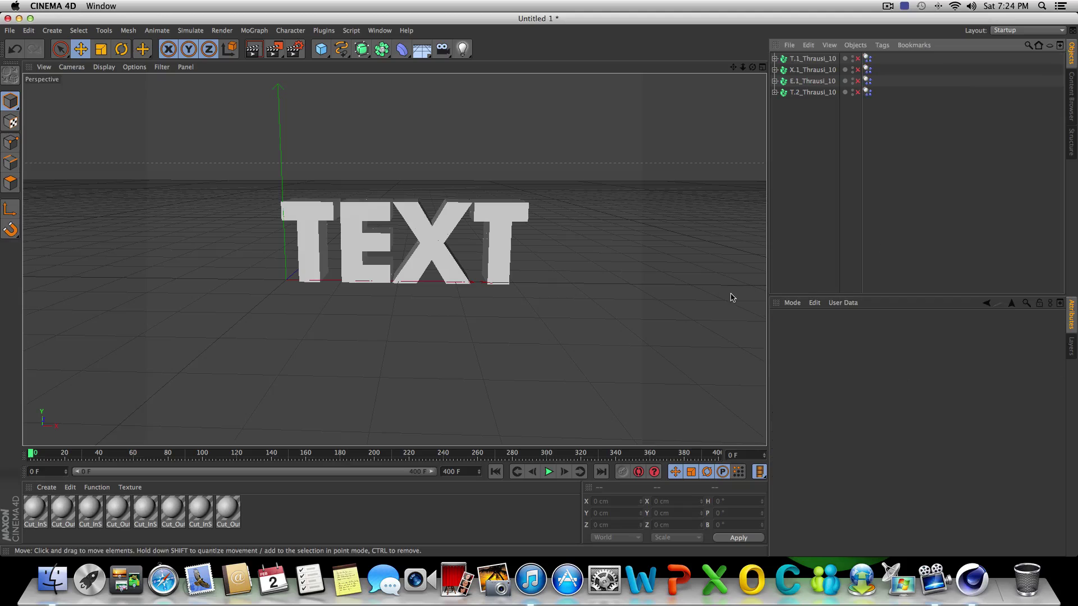
click(547, 473)
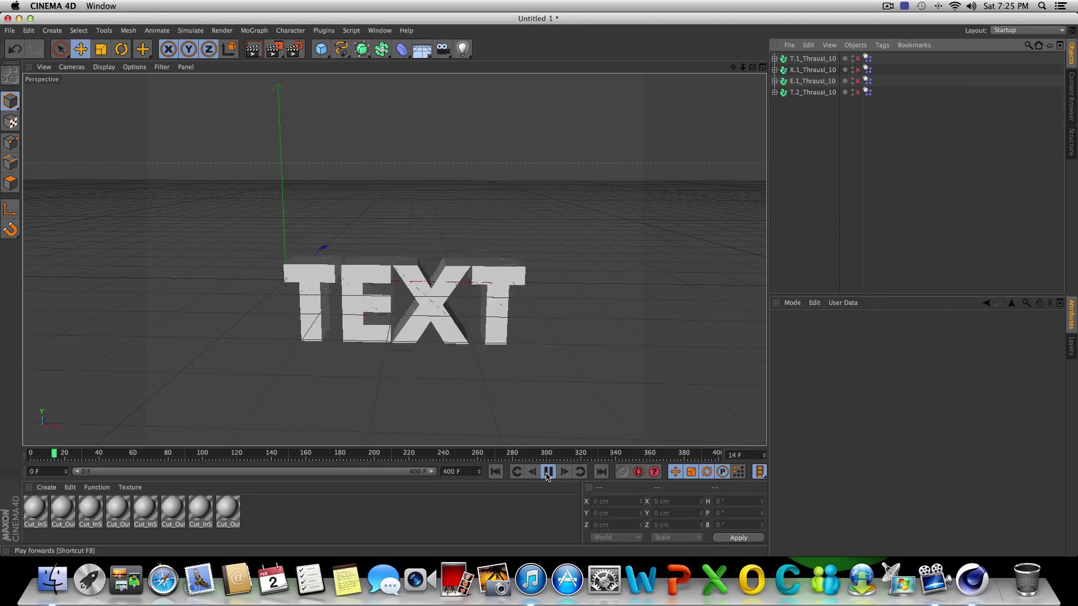
click(548, 472)
click(495, 472)
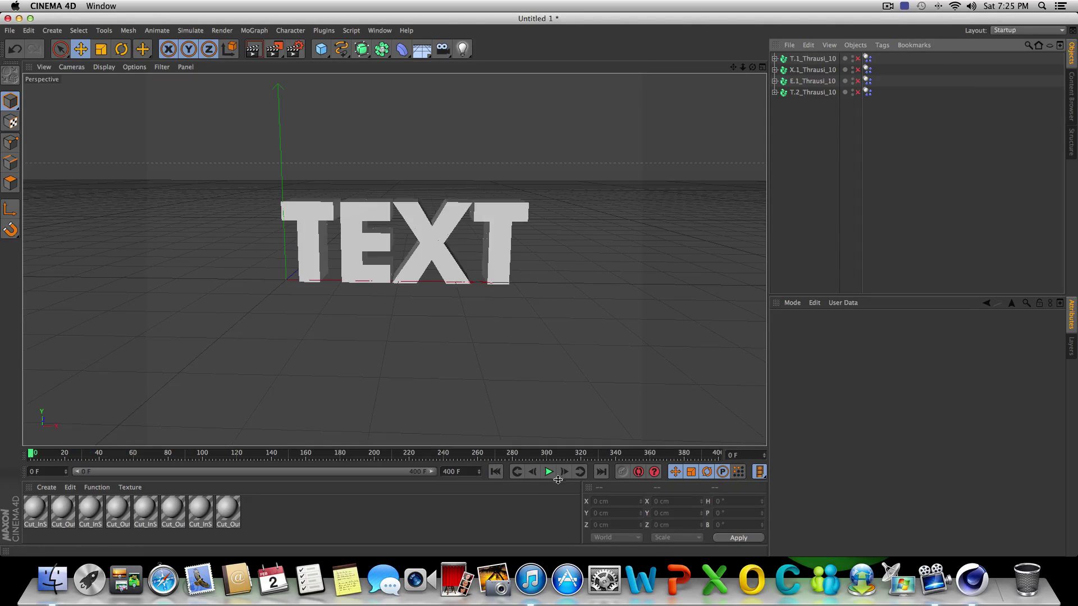
click(548, 472)
click(548, 472)
click(495, 472)
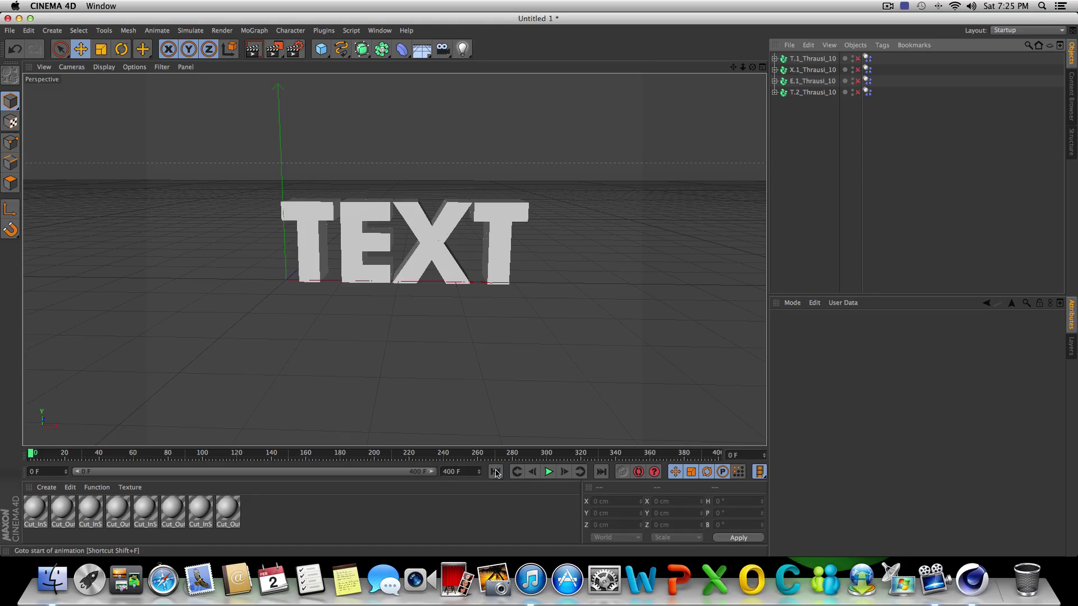
drag(883, 84, 863, 115)
click(878, 403)
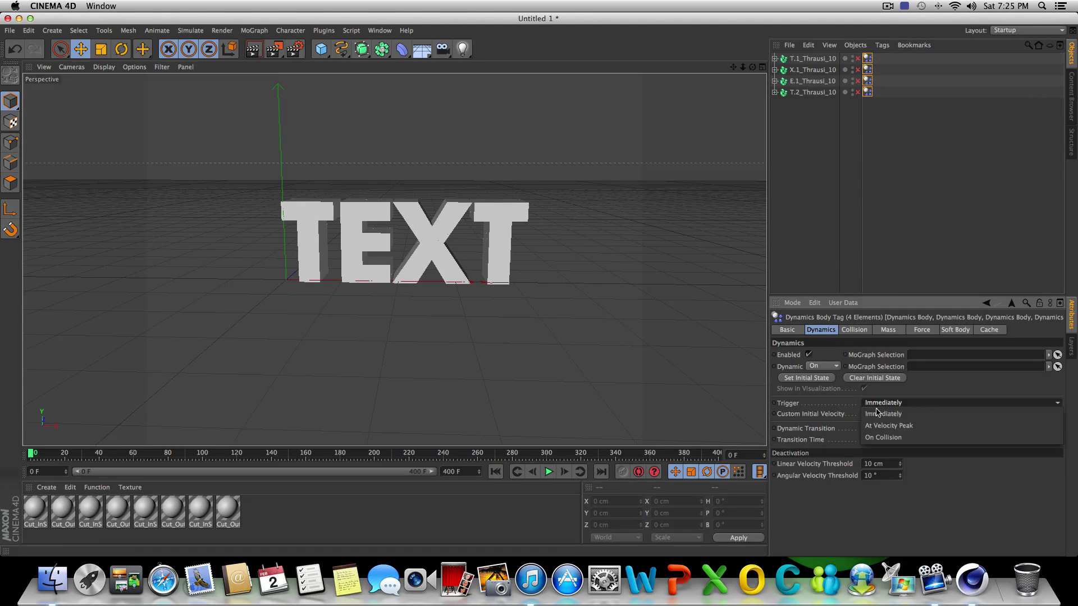
click(881, 432)
click(861, 254)
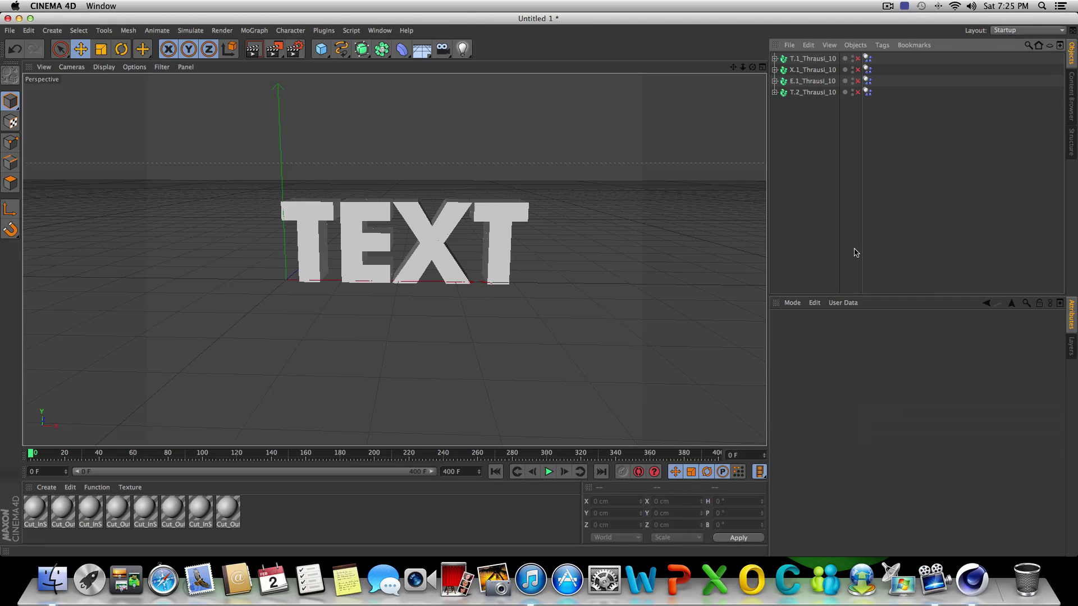
Add a Cube and position it over the TEXT letters
click(319, 50)
drag(386, 281, 512, 279)
drag(416, 178, 416, 202)
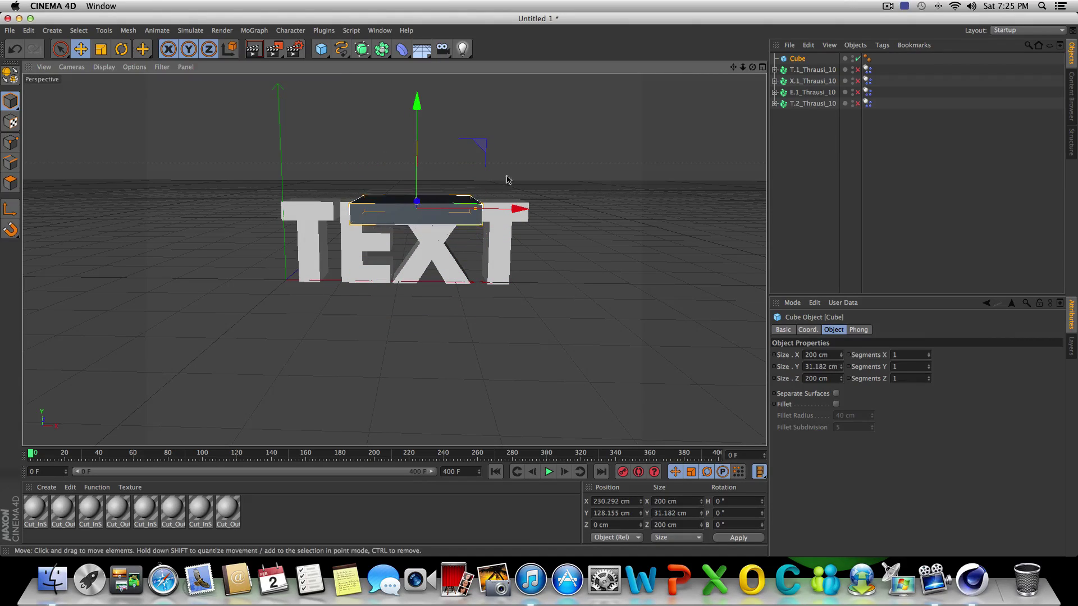
click(763, 68)
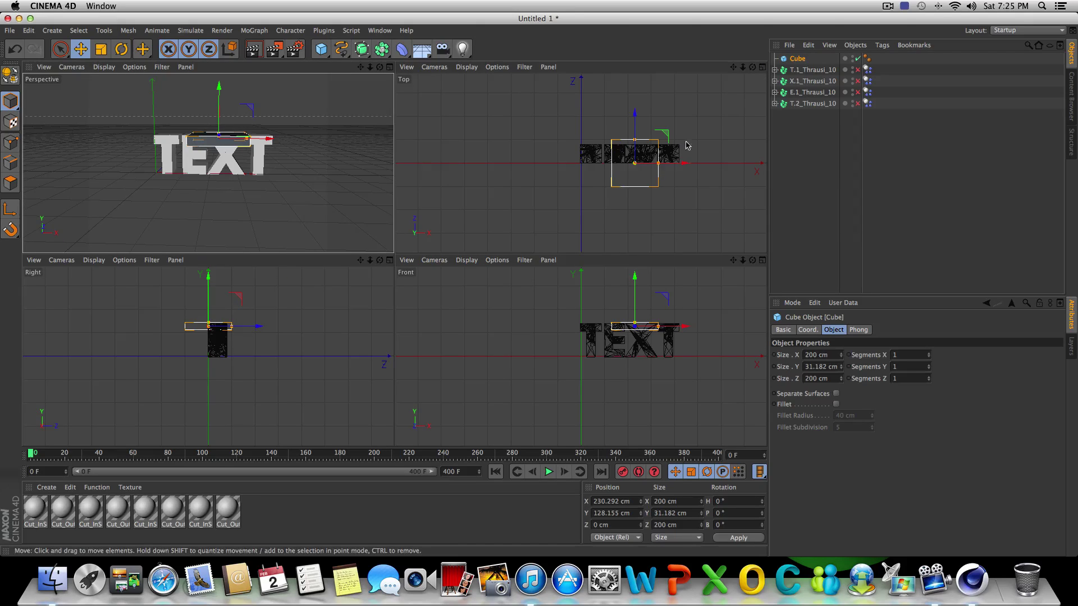
drag(635, 114, 635, 106)
Resize the cube to about 420.6 × 31.2 × 146.9 cm and lift it to Y 289 cm
drag(659, 155, 685, 158)
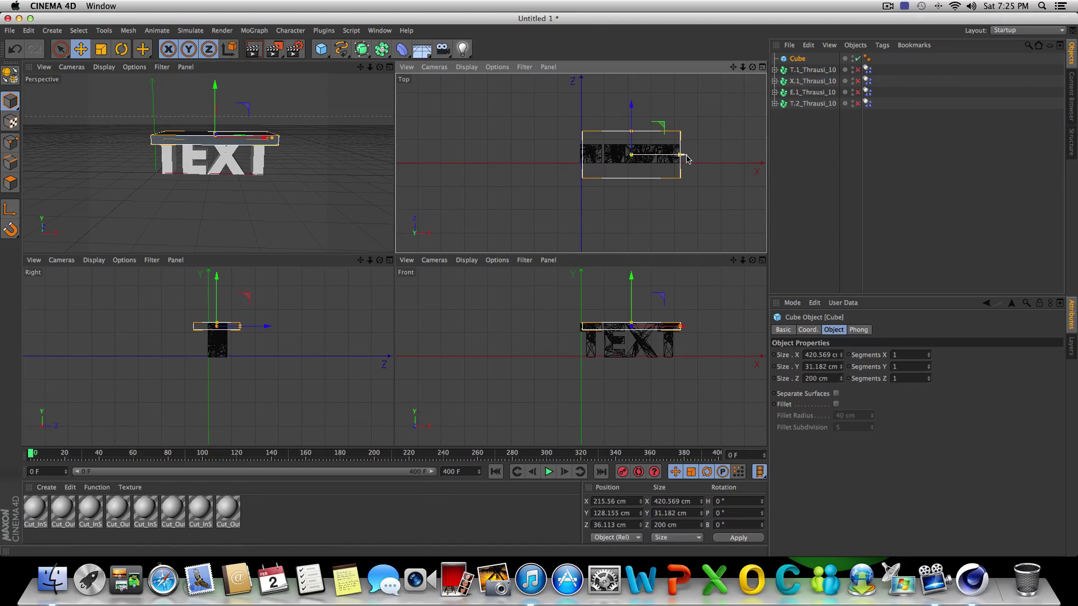
drag(687, 159, 678, 159)
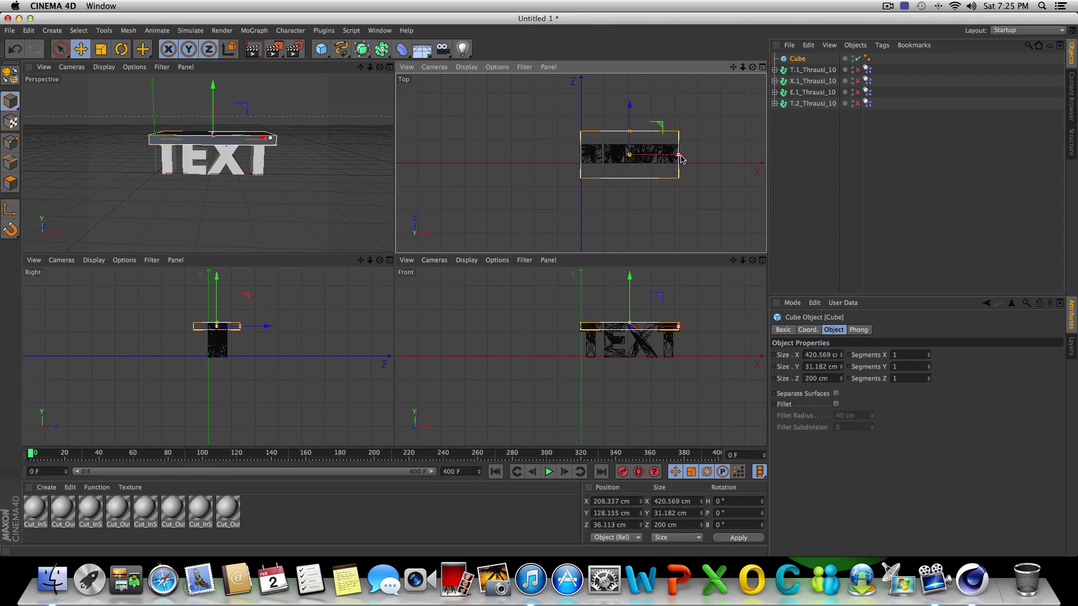
drag(629, 132, 630, 141)
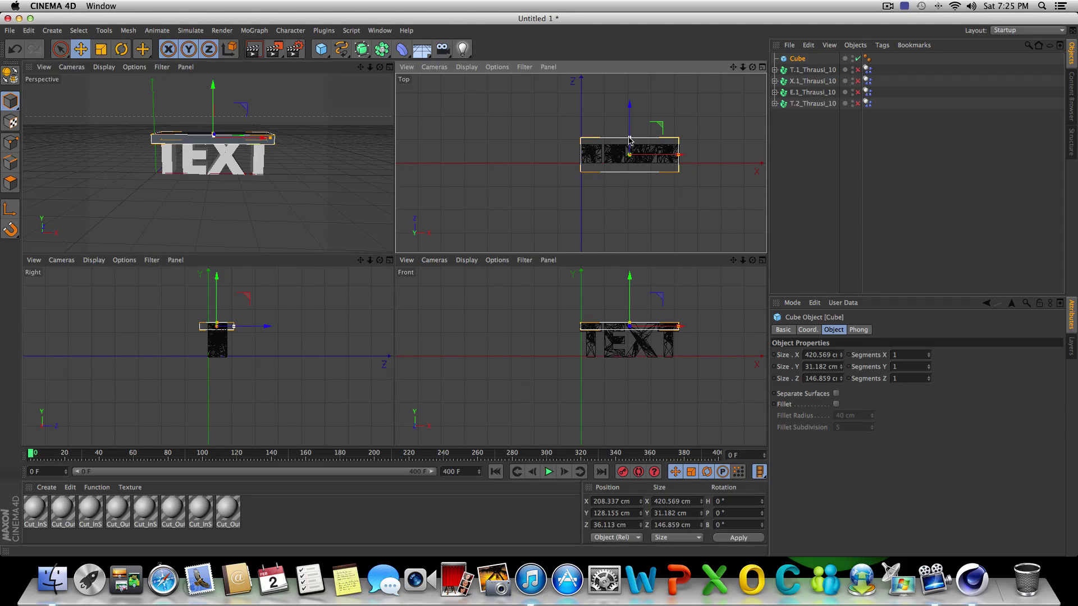
click(389, 67)
mouse_move(407, 104)
mouse_down()
mouse_move(406, 28)
mouse_move(405, 102)
mouse_up()
Add a Rigid Body tag to the Cube with Custom Mass set to 15
right_click(793, 60)
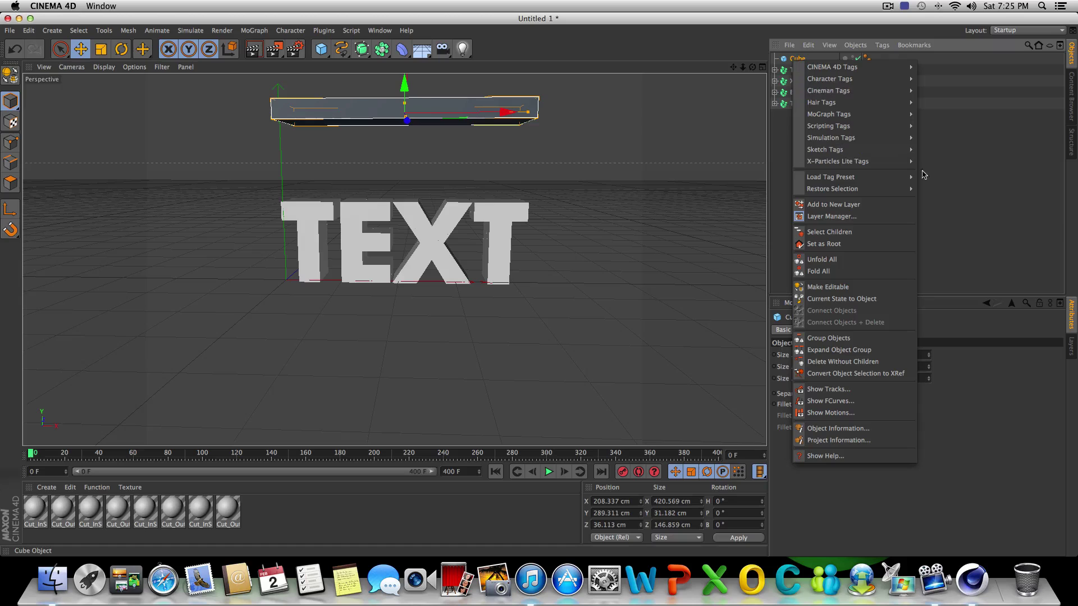
mouse_move(895, 140)
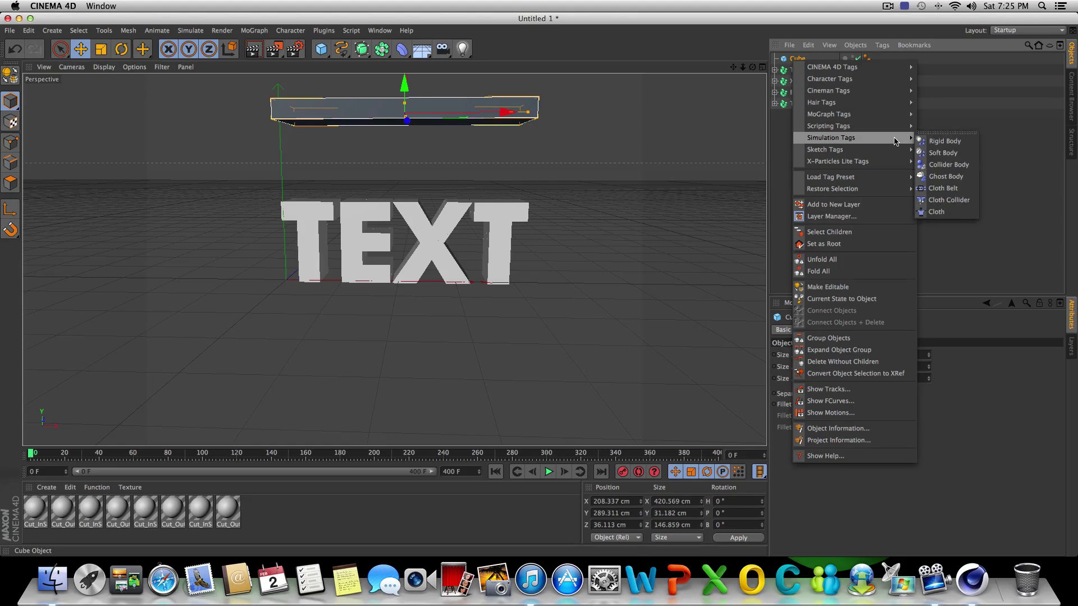
click(937, 142)
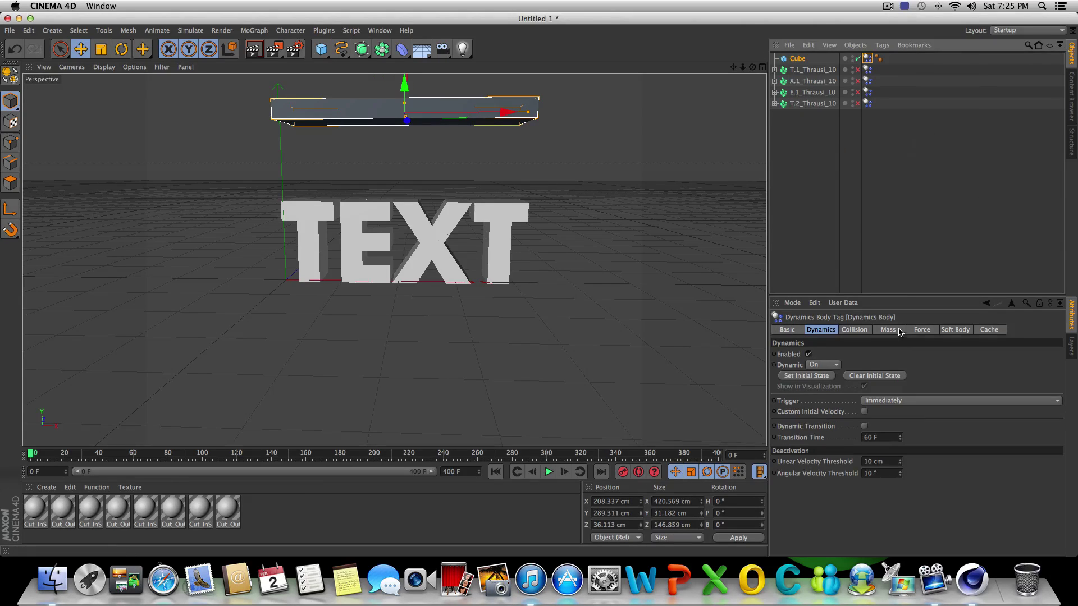
click(889, 330)
click(887, 357)
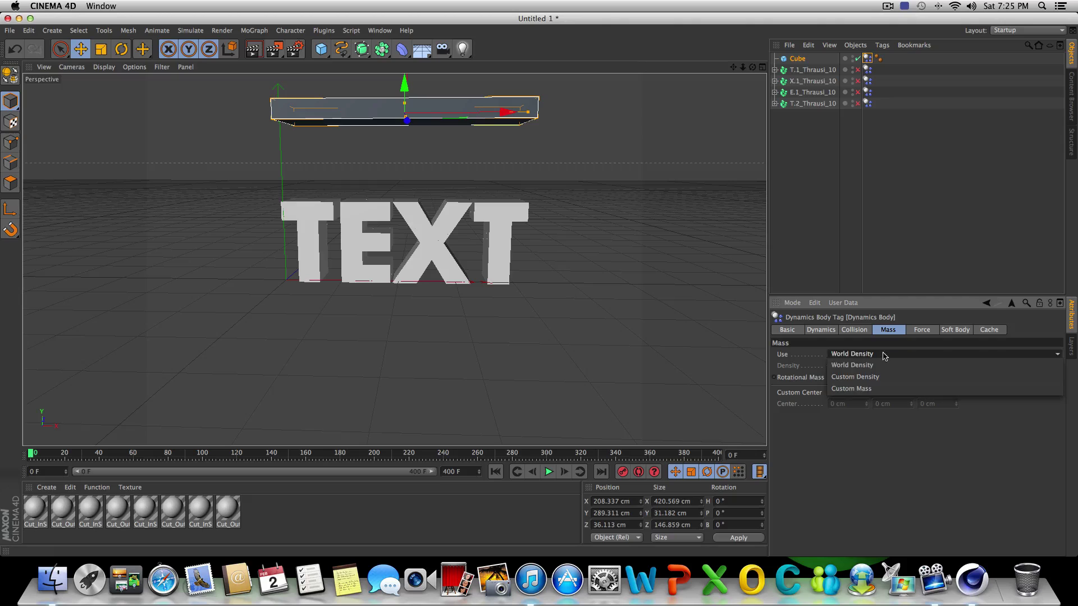
click(848, 386)
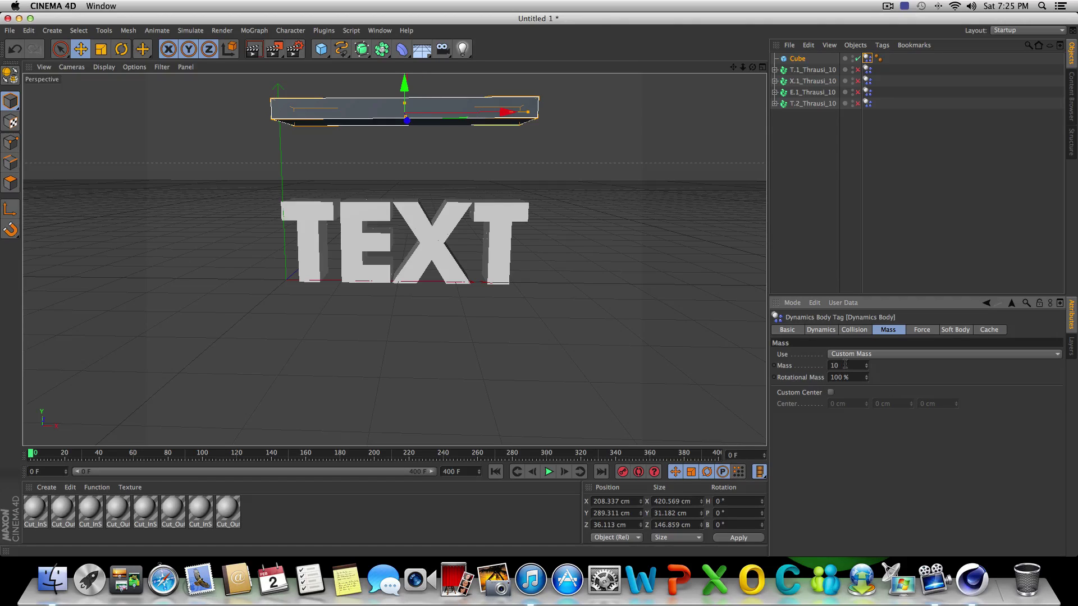
key(Return)
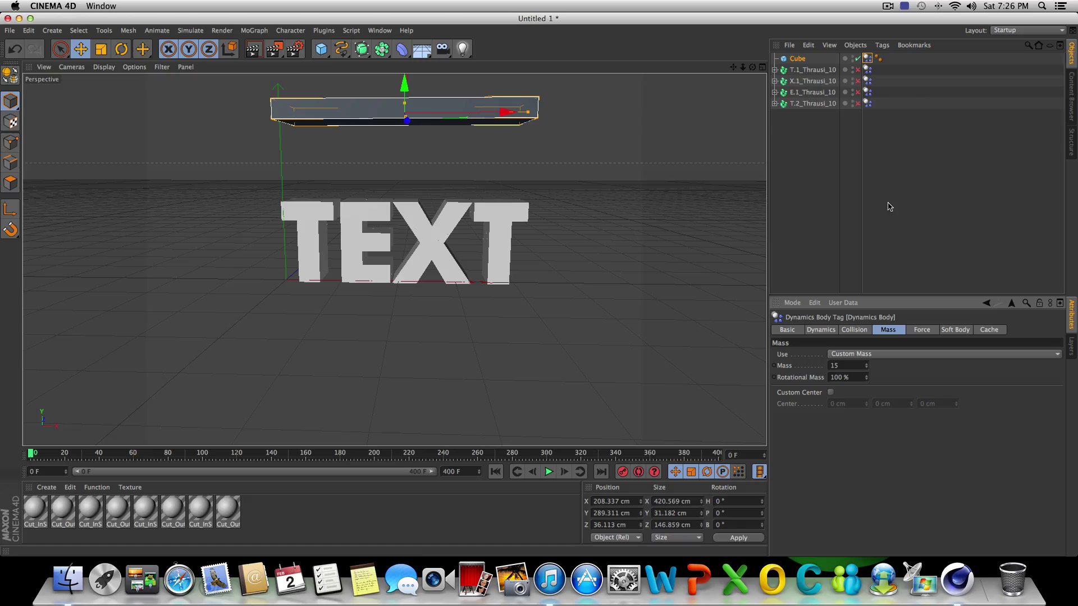
Test-play the cube crushing TEXT, then rewind to frame 0 and select Cube
click(549, 472)
click(548, 473)
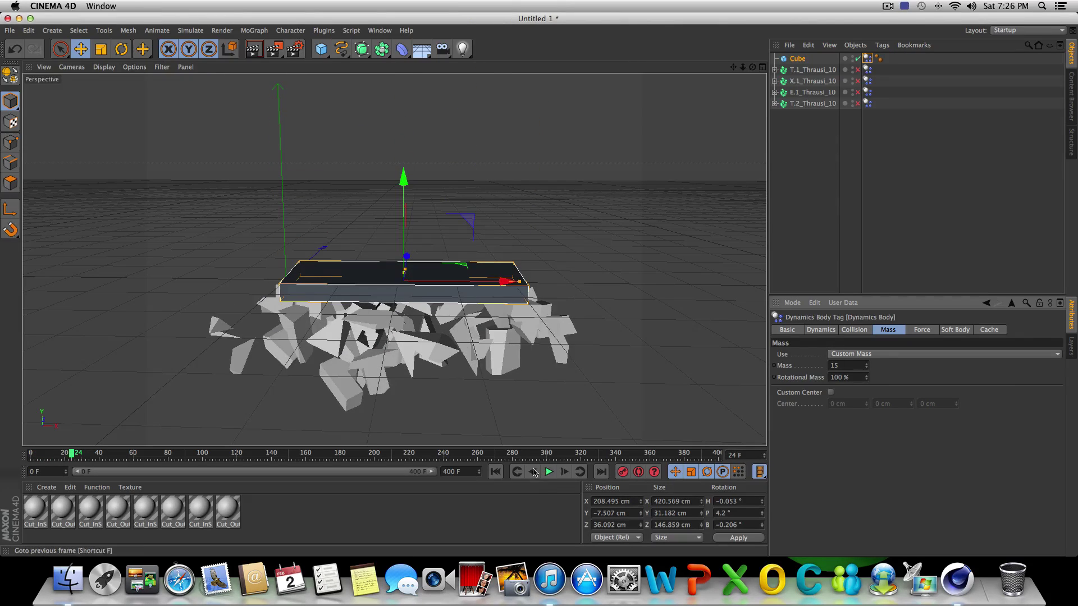
click(494, 471)
click(830, 187)
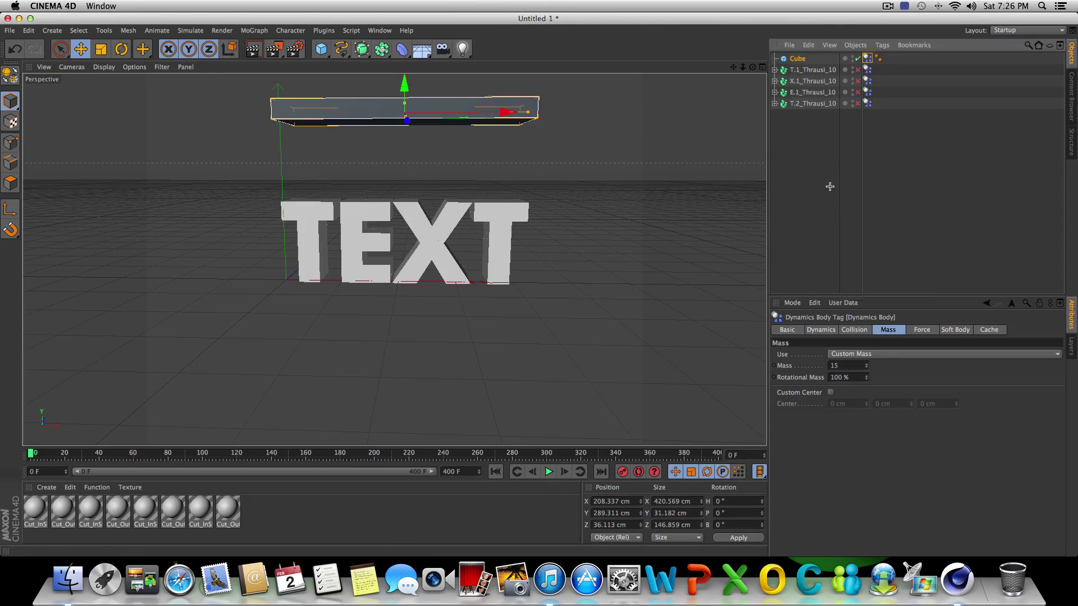
click(550, 473)
click(550, 473)
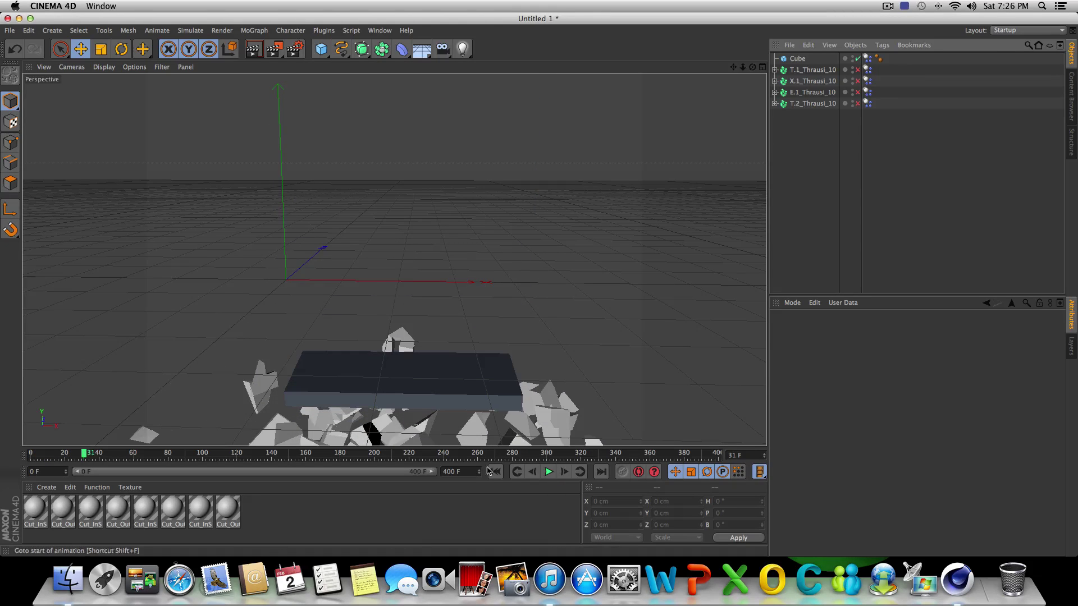
click(494, 471)
click(548, 472)
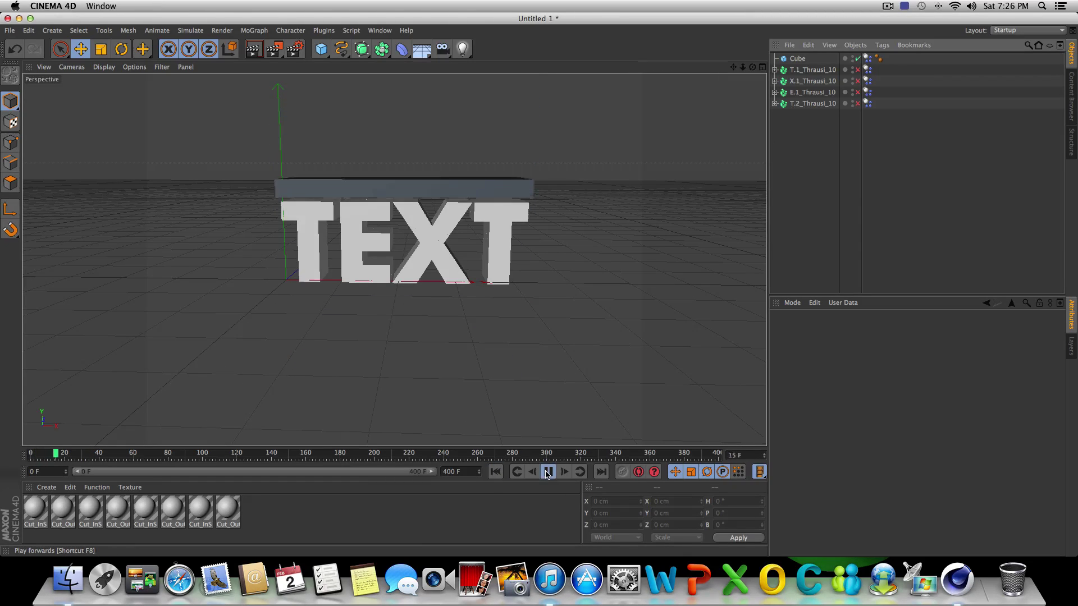
click(548, 472)
click(495, 471)
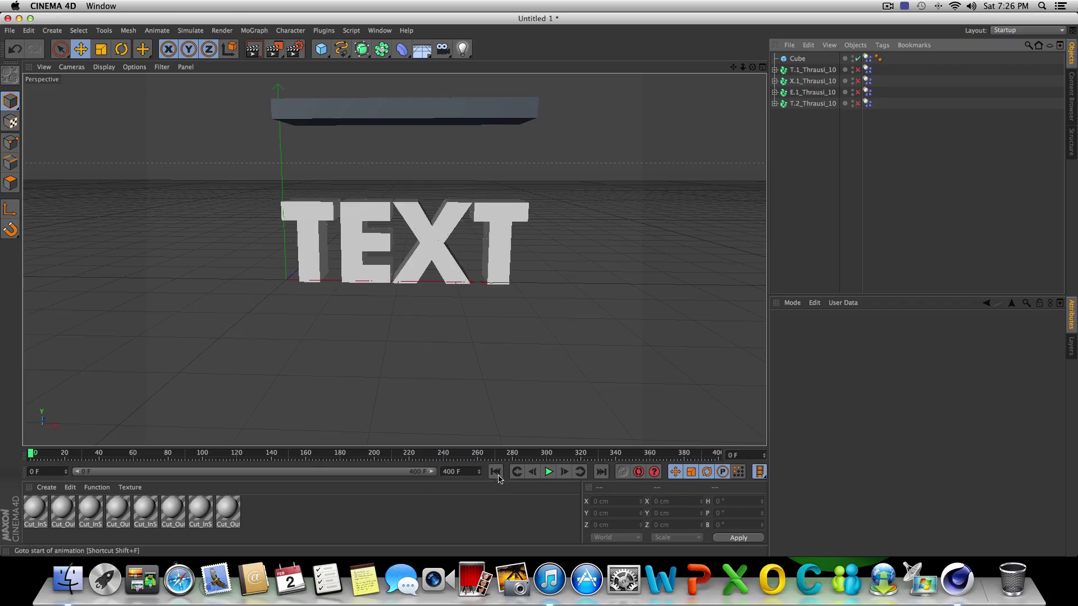
click(798, 59)
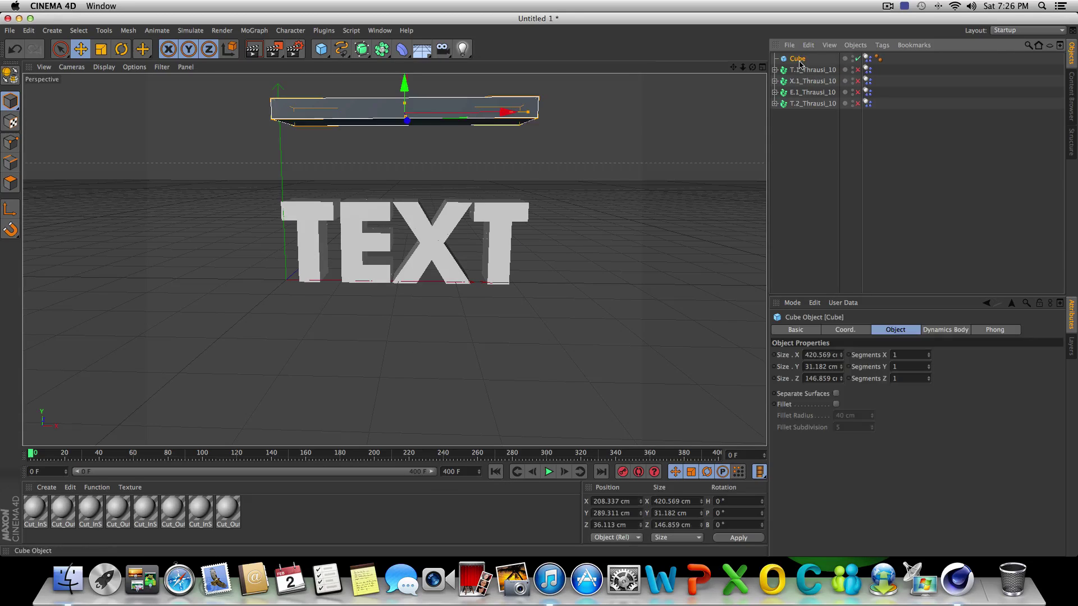
Create material Mat with Color and Specular off, Transparency on, and apply it to the Cube
double_click(271, 511)
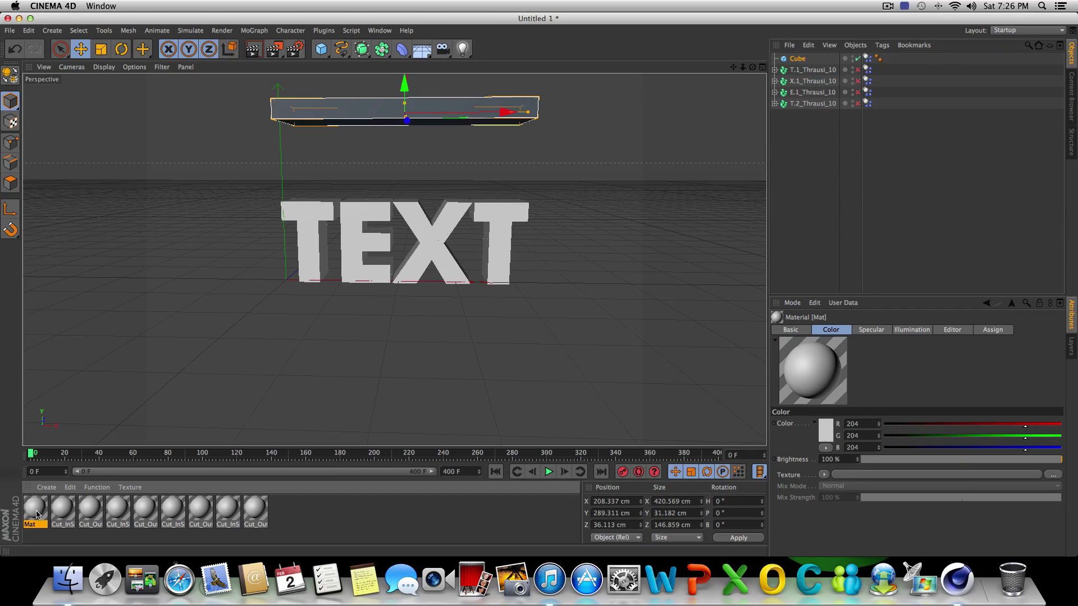
double_click(37, 510)
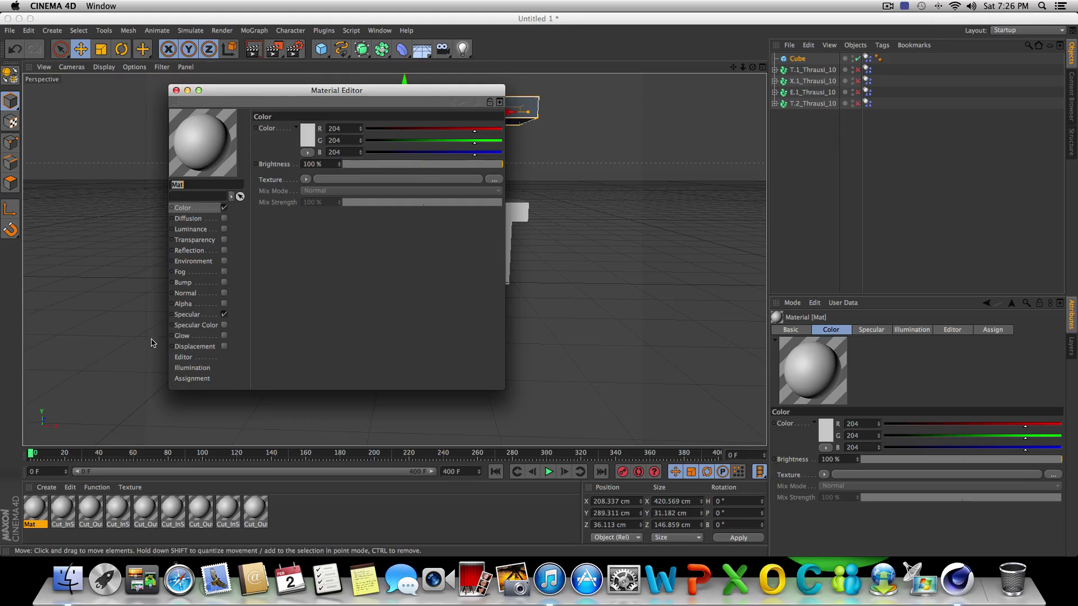
click(224, 314)
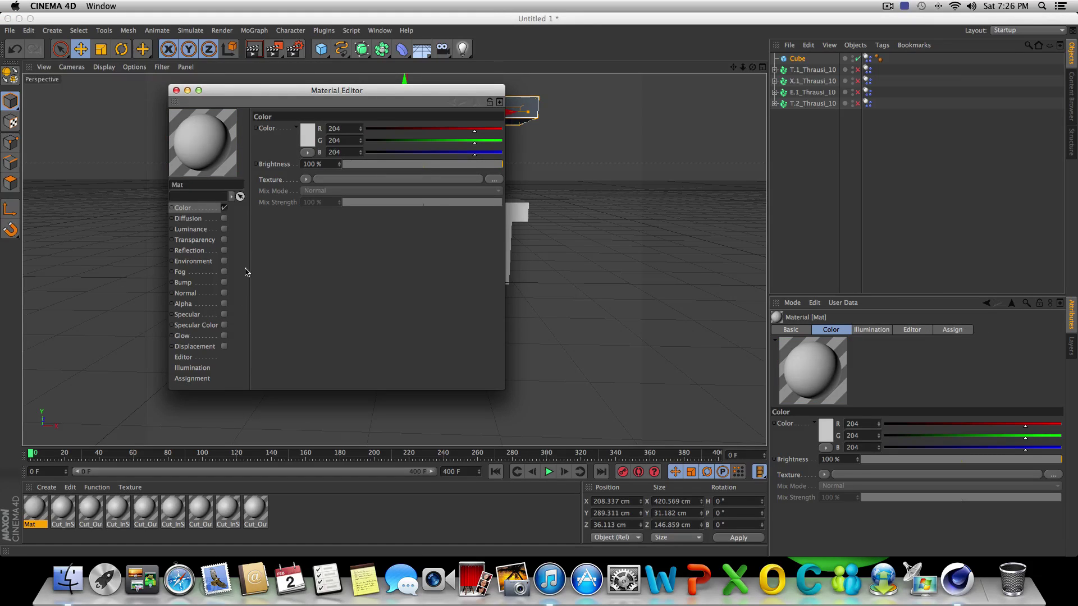
click(224, 208)
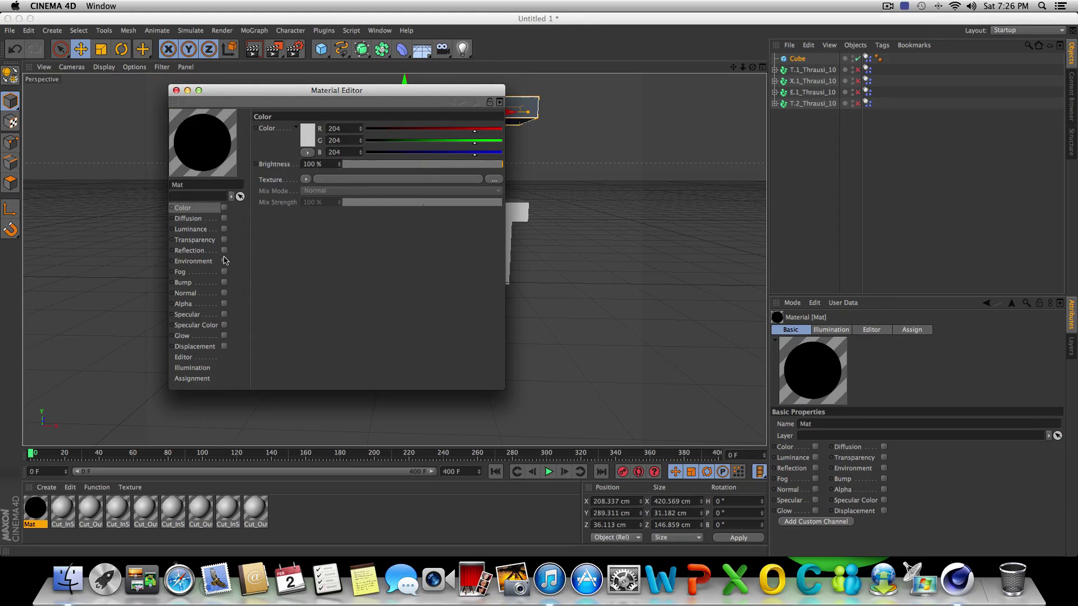
click(224, 242)
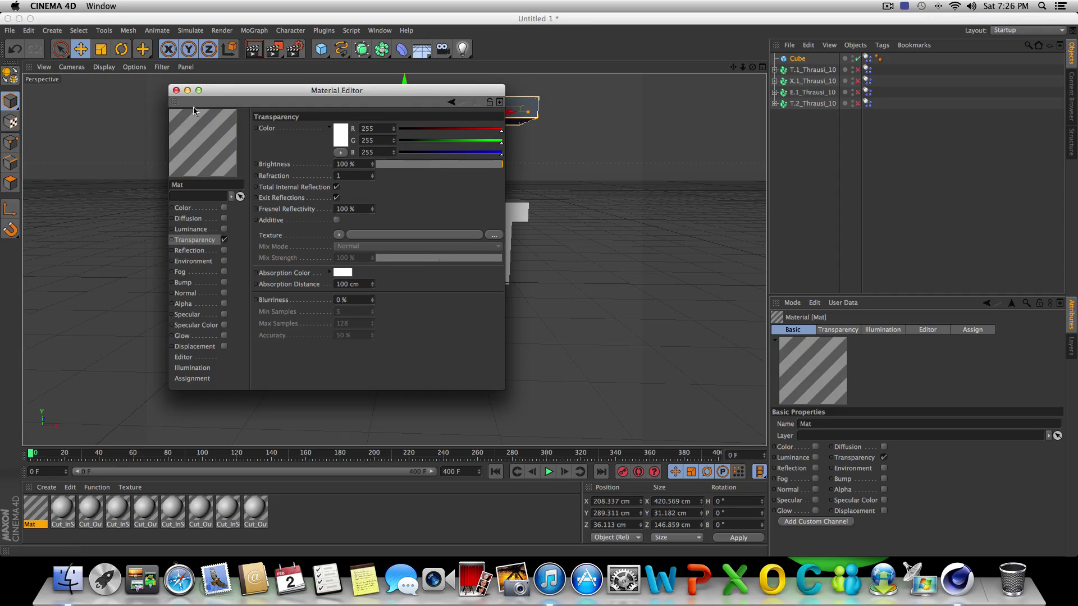
click(175, 90)
drag(34, 511, 400, 117)
click(912, 220)
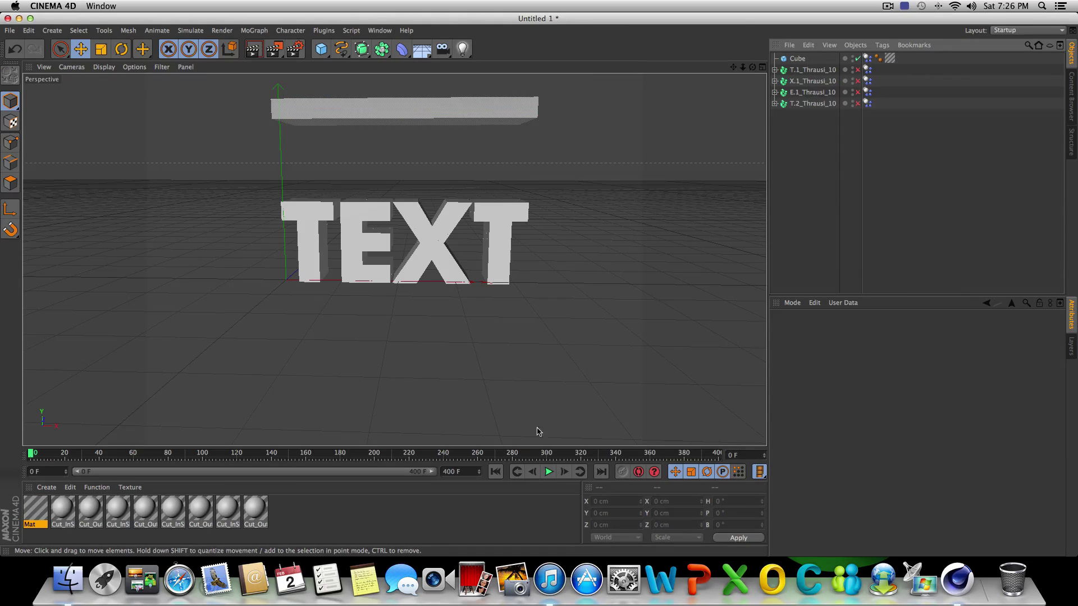
click(548, 471)
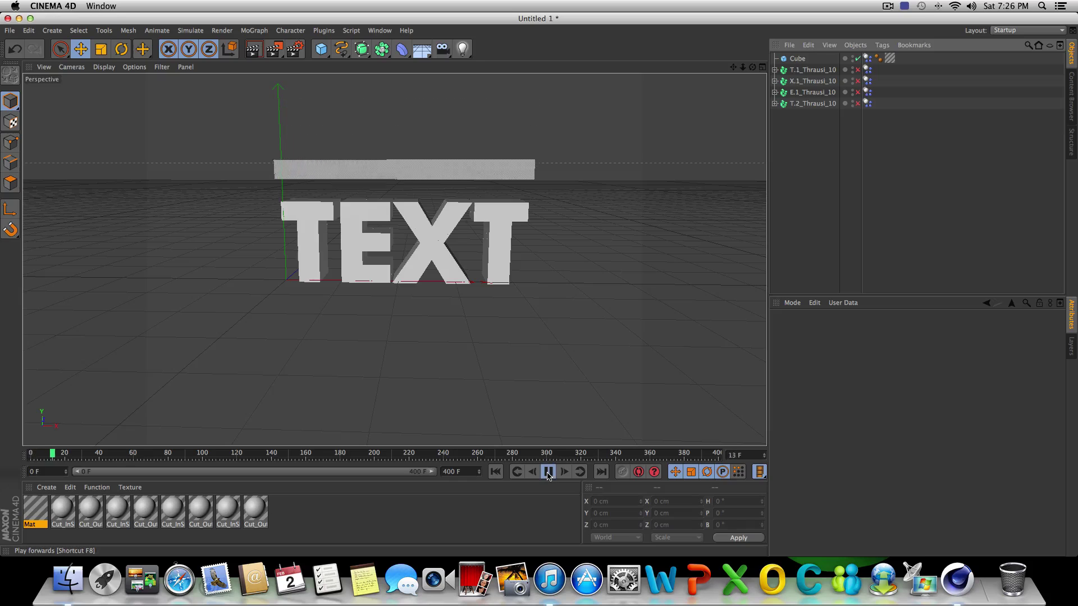
click(516, 472)
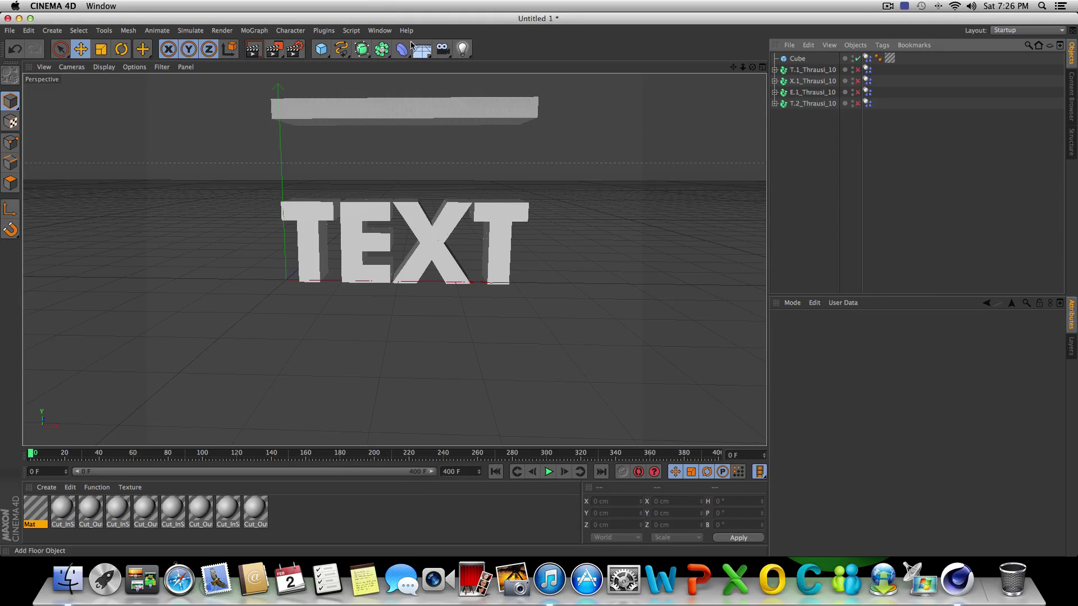
click(421, 49)
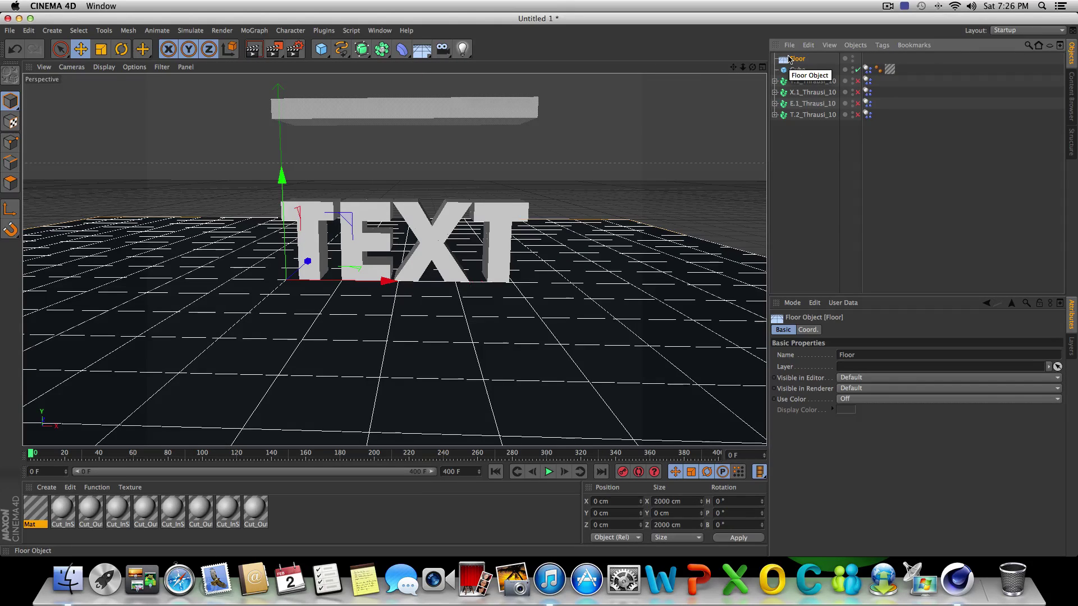
key(Delete)
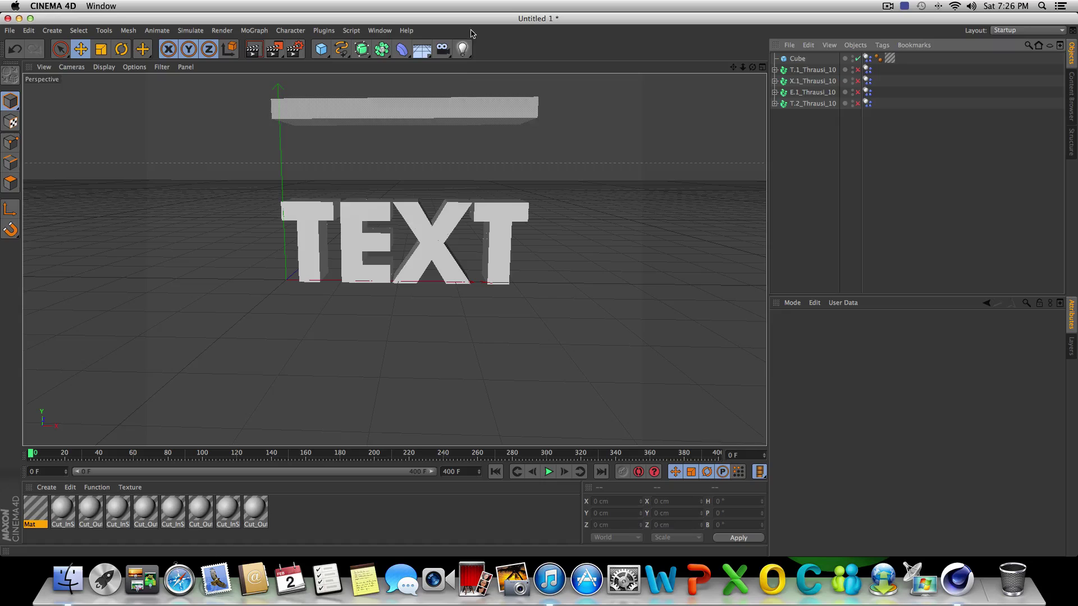
click(388, 31)
click(405, 89)
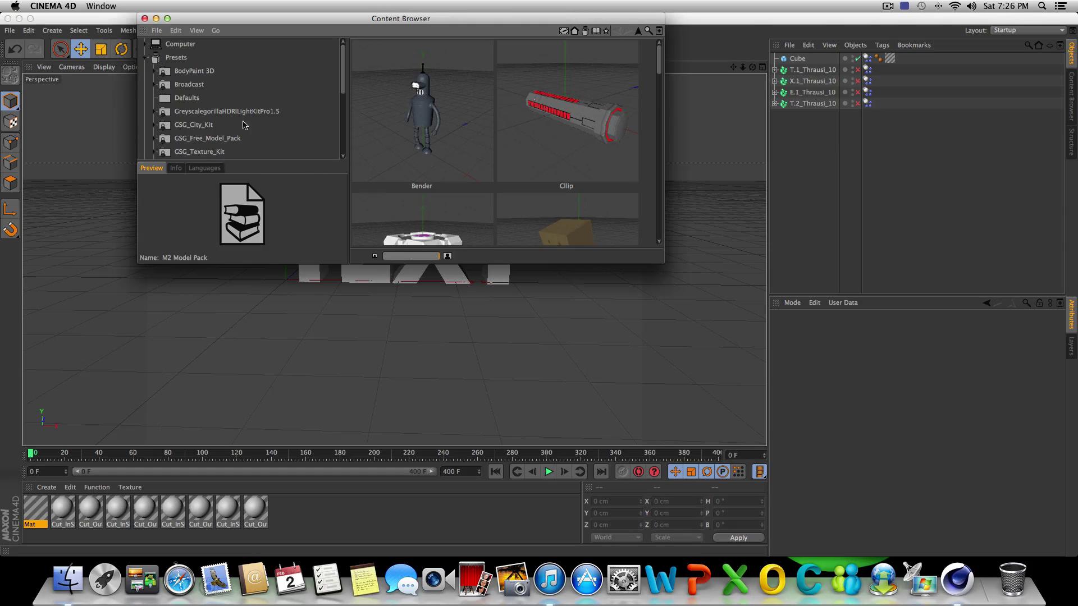
click(189, 112)
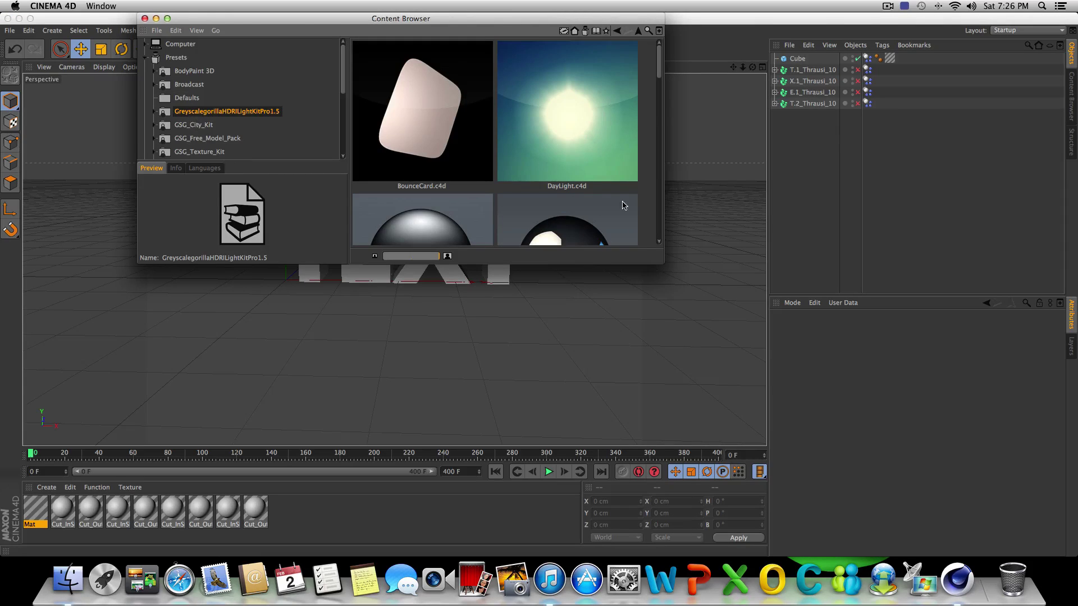
scroll(622, 205, down, 10)
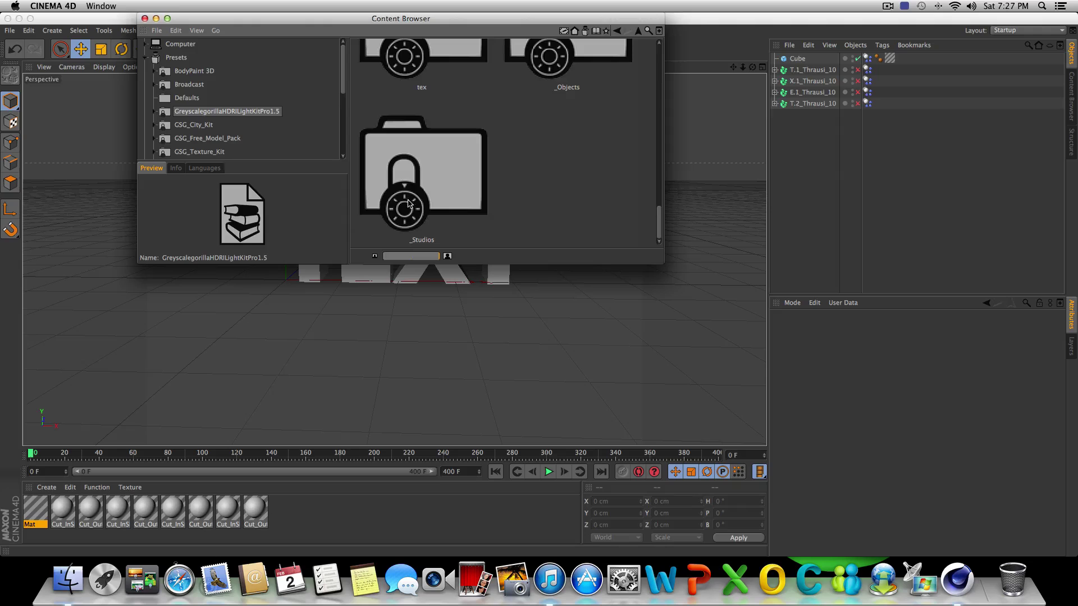
double_click(397, 201)
scroll(524, 161, down, 5)
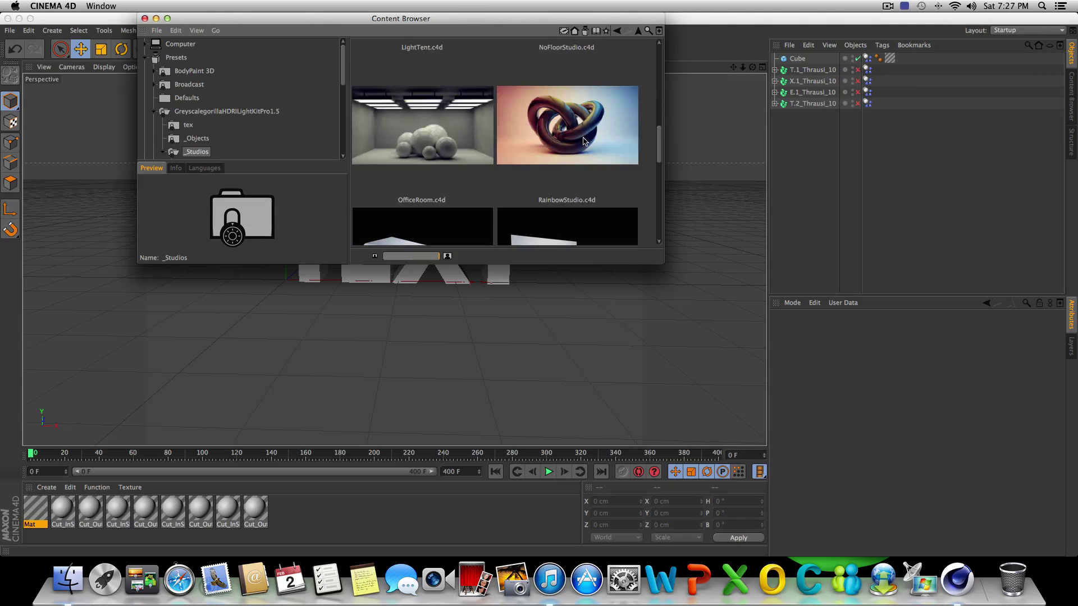
mouse_move(661, 160)
mouse_down()
mouse_move(660, 207)
mouse_move(652, 171)
mouse_up()
scroll(629, 170, up, 3)
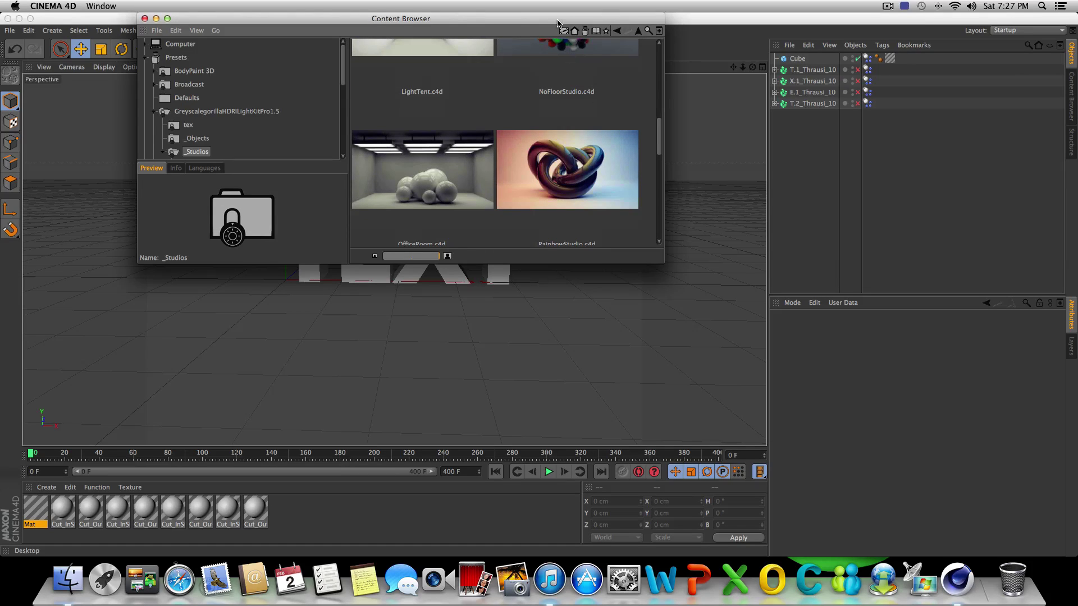
drag(558, 23, 564, 119)
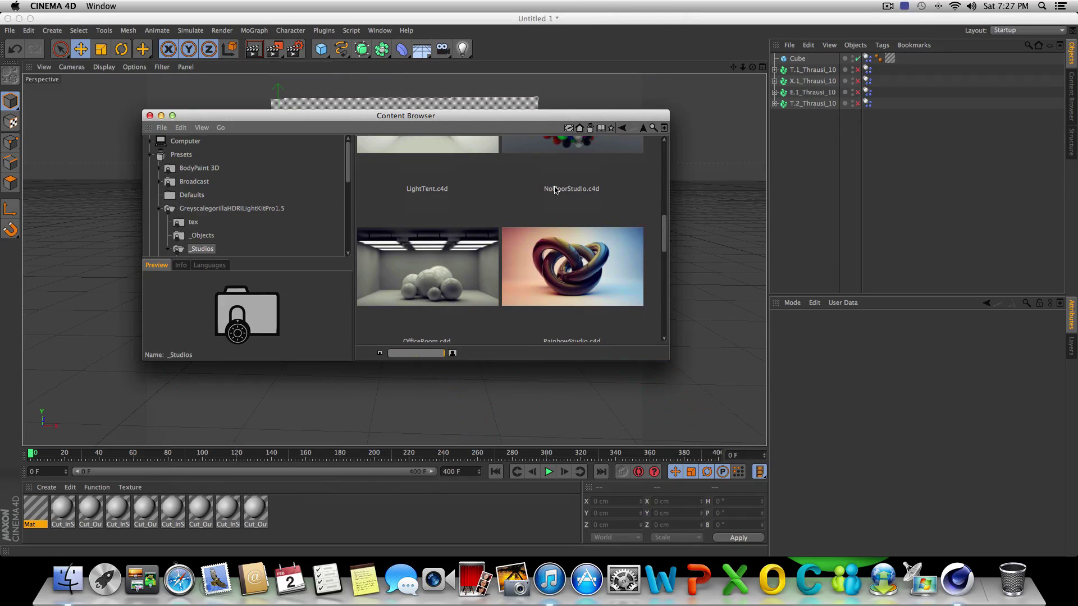
double_click(593, 266)
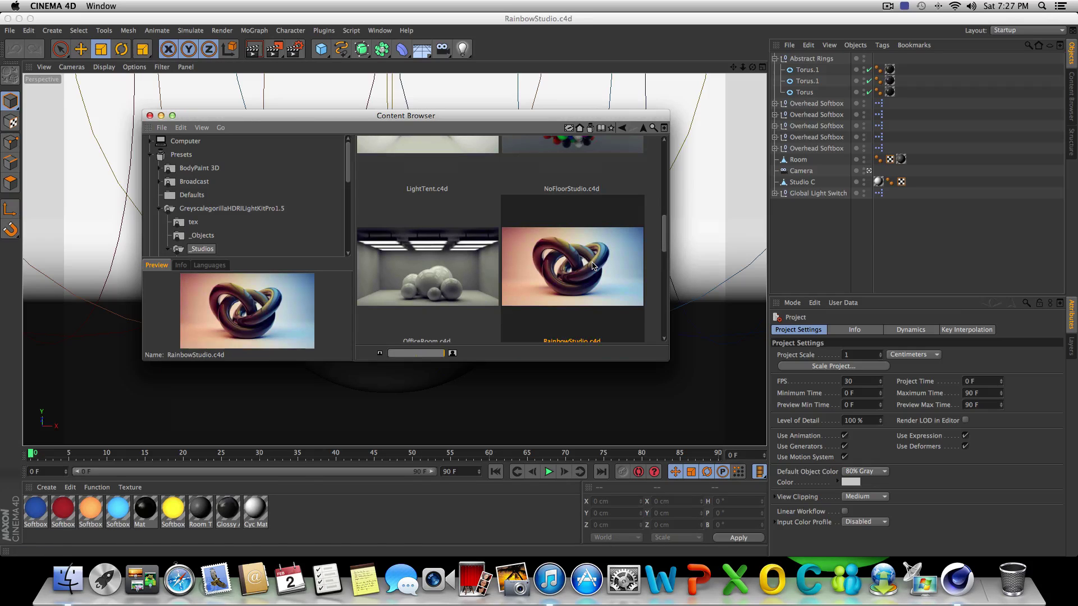
click(149, 116)
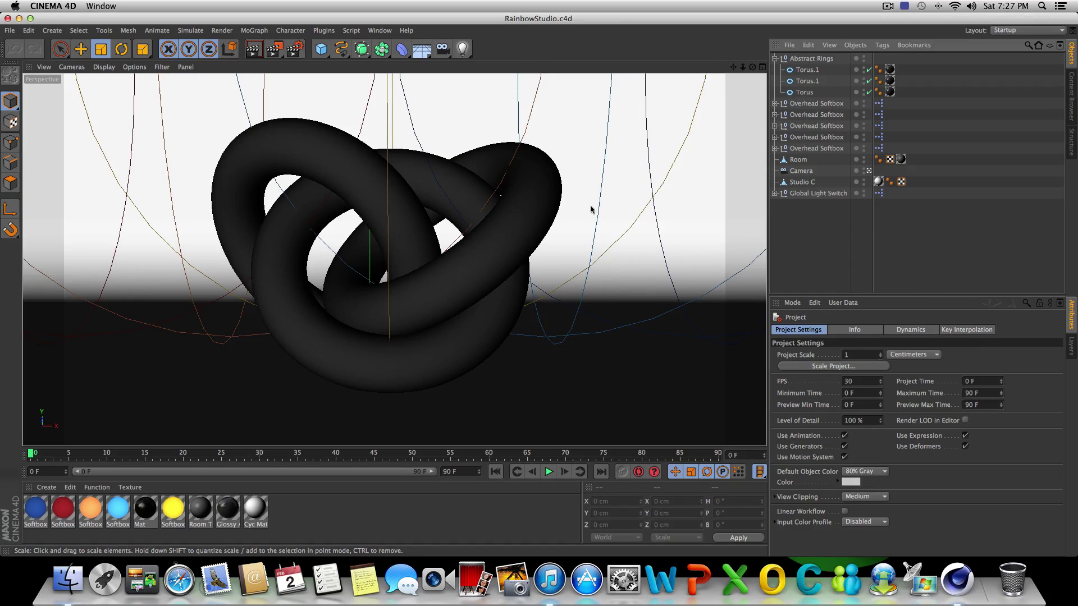
click(28, 30)
click(29, 37)
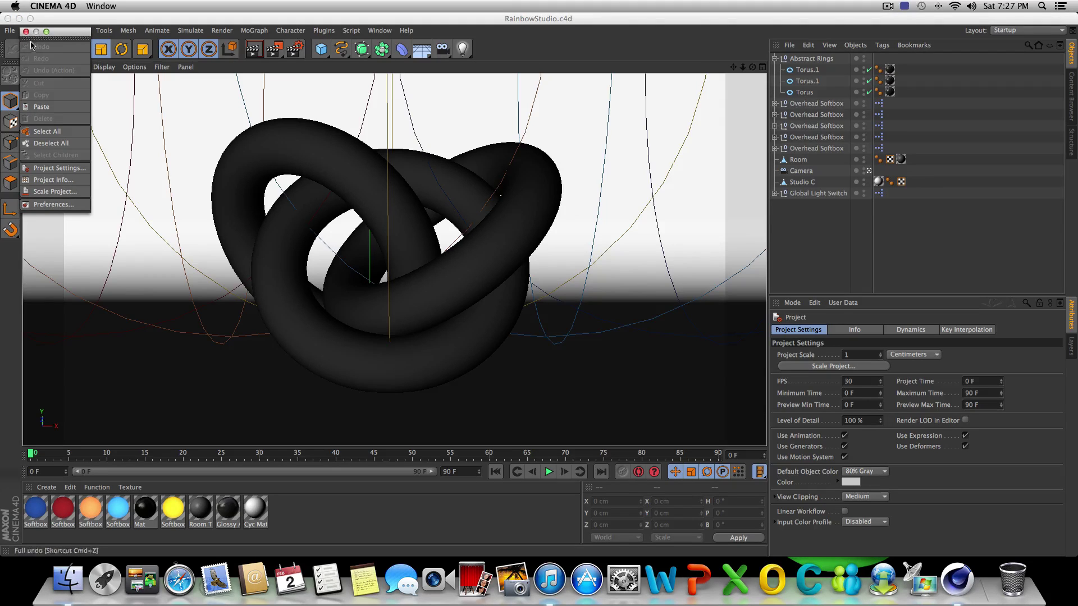
click(25, 32)
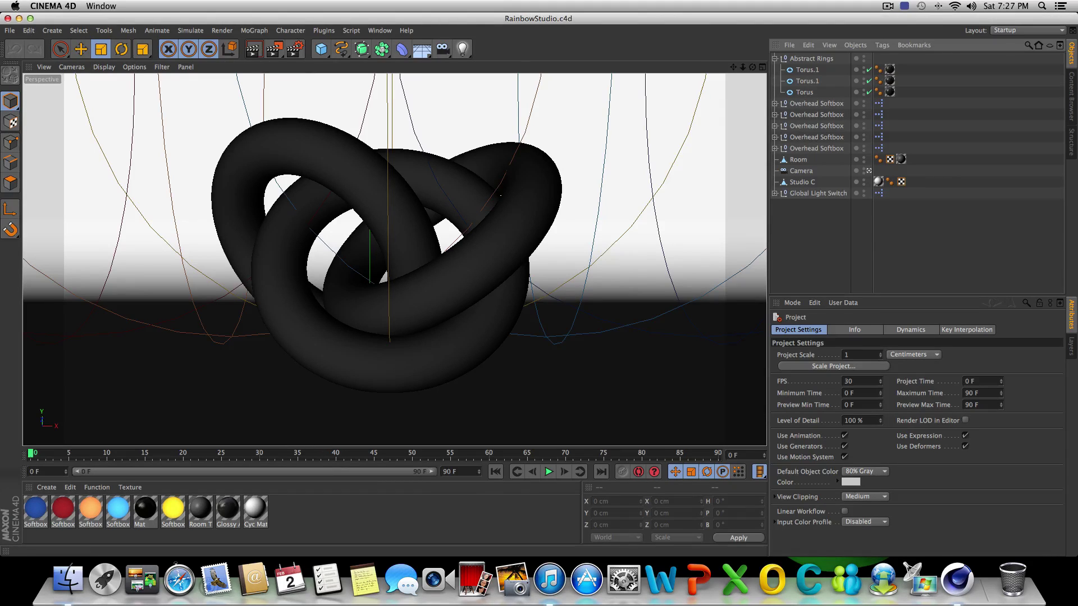
click(8, 18)
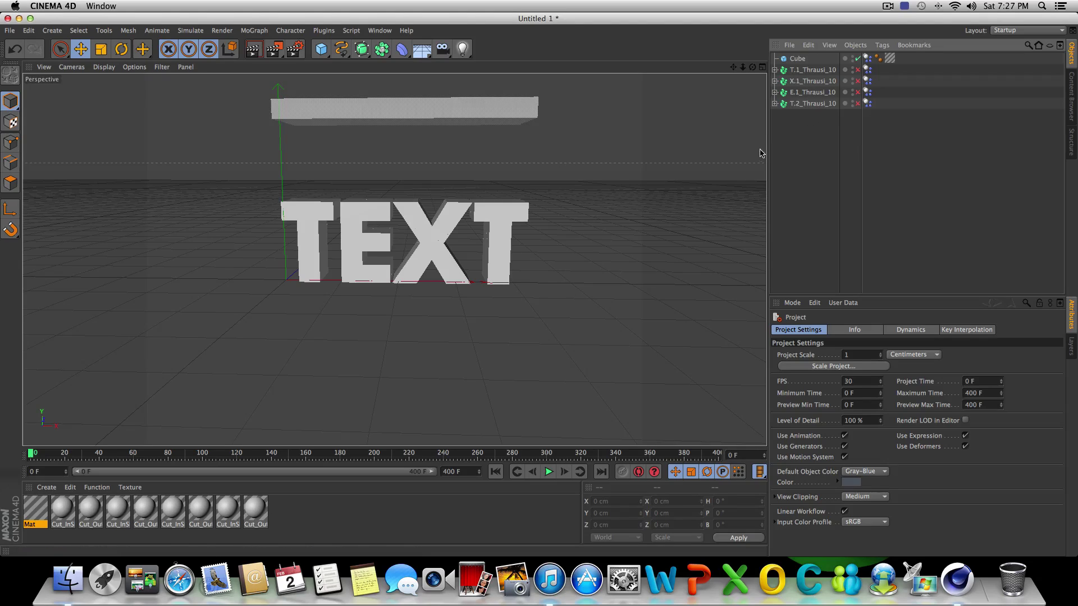
Load the RainbowStudio.c4d preset from the Content Browser and delete its Abstract Rings torus group
drag(903, 148, 772, 53)
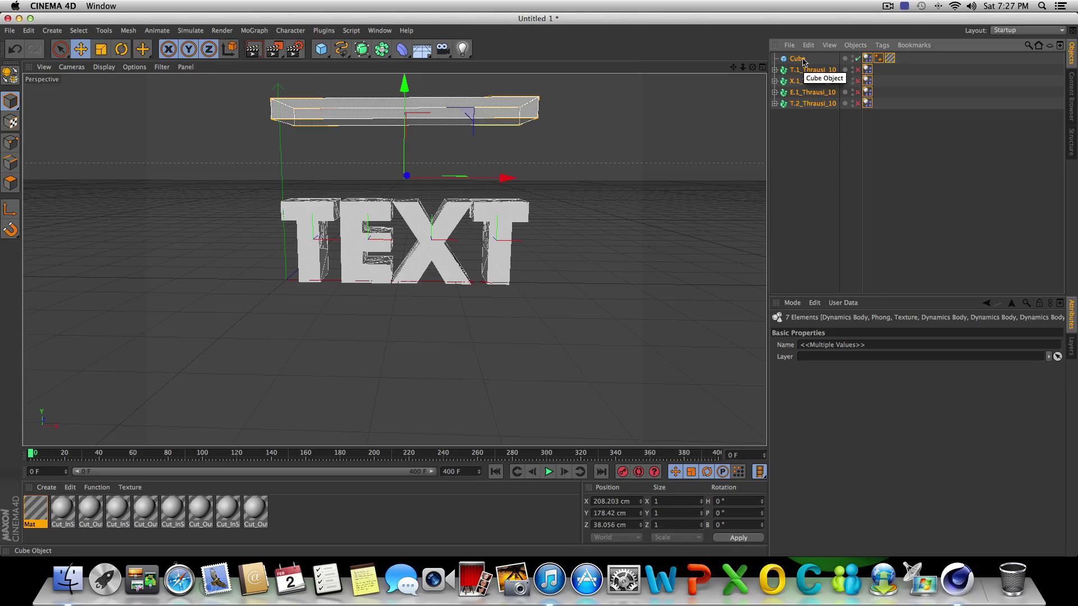
click(379, 30)
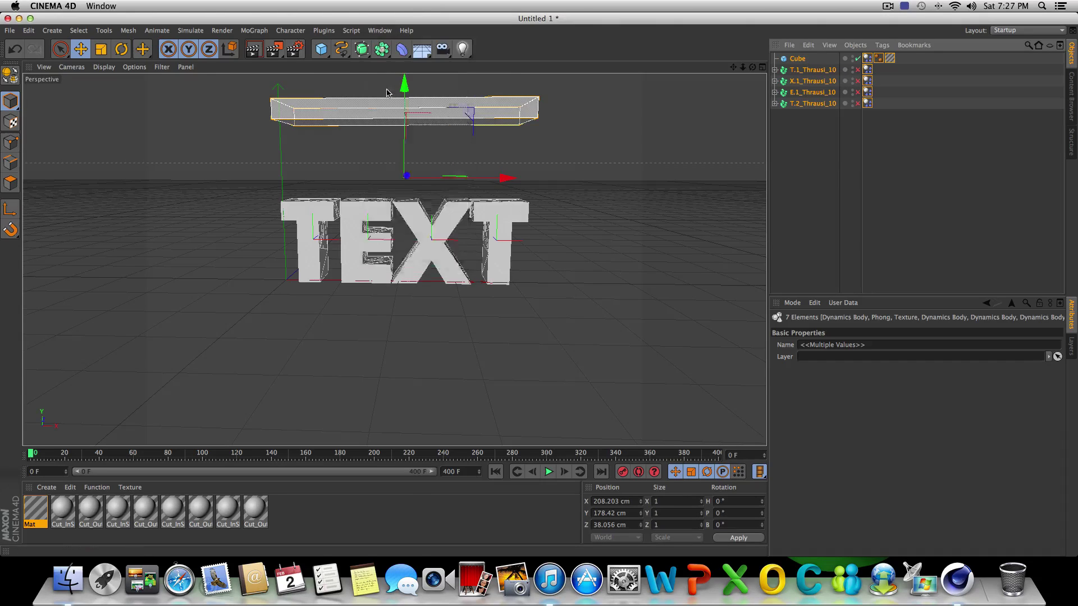
click(393, 91)
scroll(606, 238, down, 2)
scroll(606, 238, up, 3)
scroll(601, 230, down, 3)
scroll(597, 224, up, 1)
double_click(589, 196)
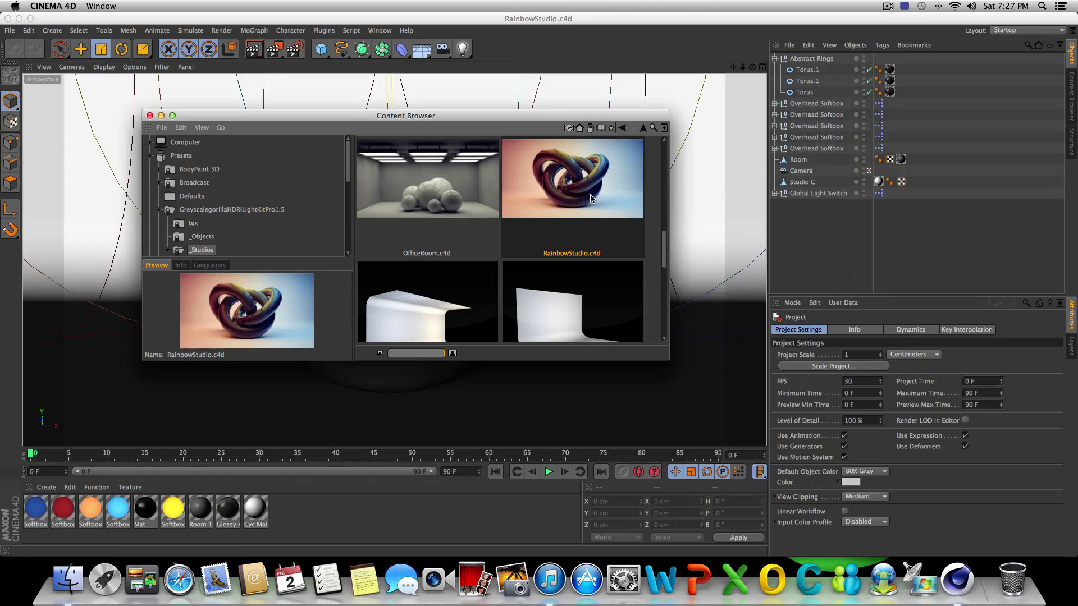
click(150, 116)
drag(935, 93, 779, 35)
key(Delete)
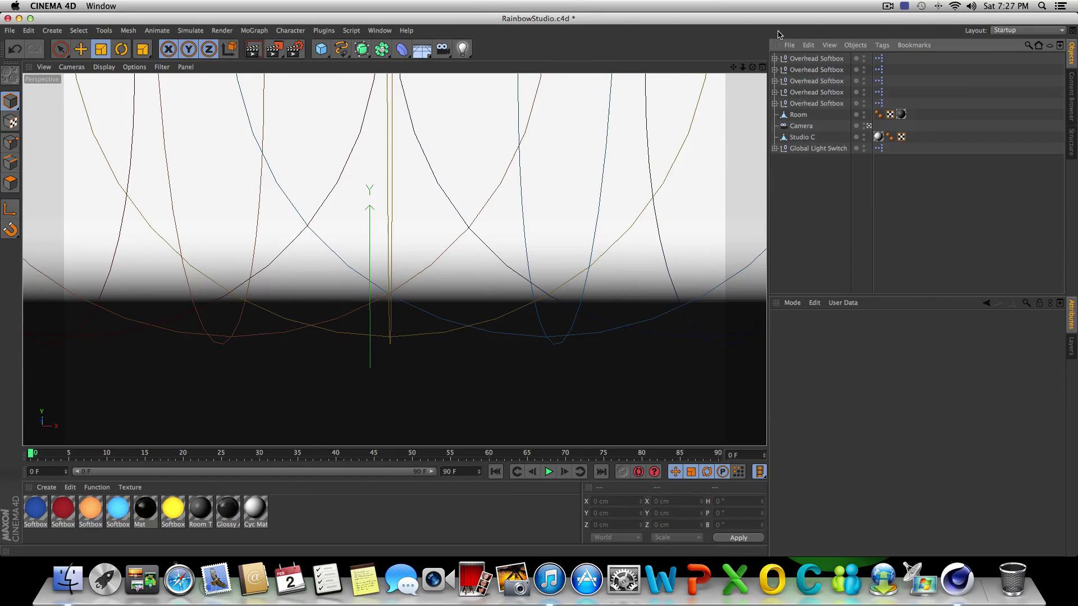
Move the cube and TEXT pieces up on Y and left on X, then render a preview
key(super+v)
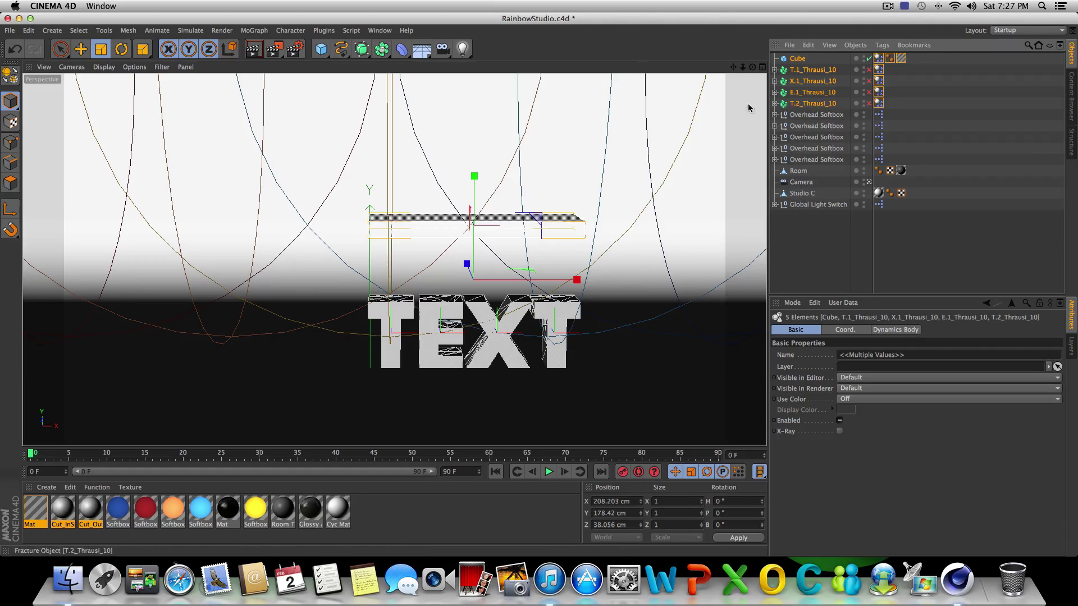
key(e)
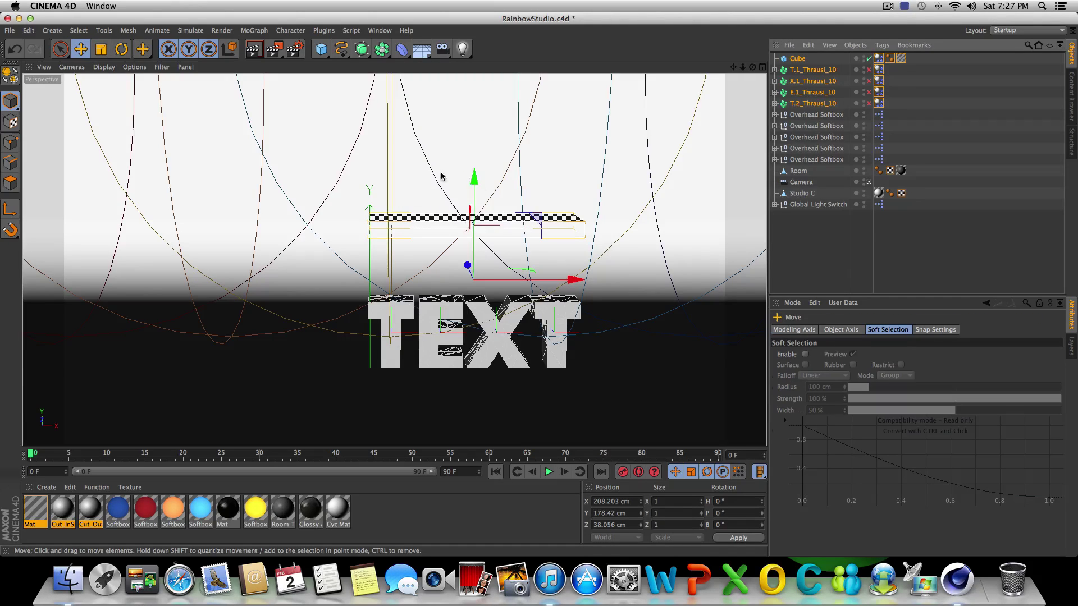
drag(474, 185, 475, 104)
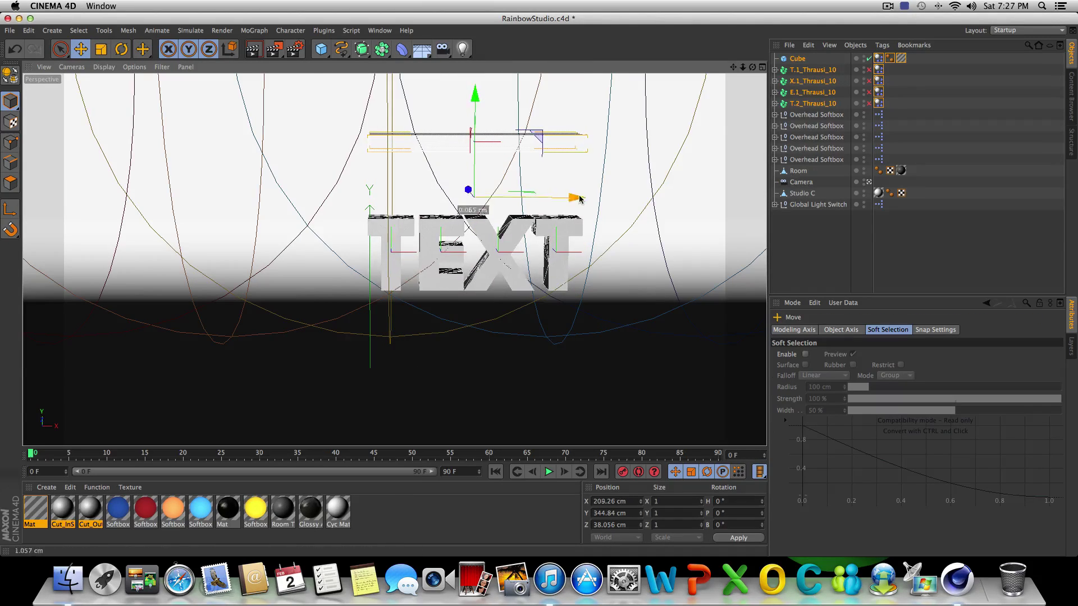
drag(561, 202, 530, 200)
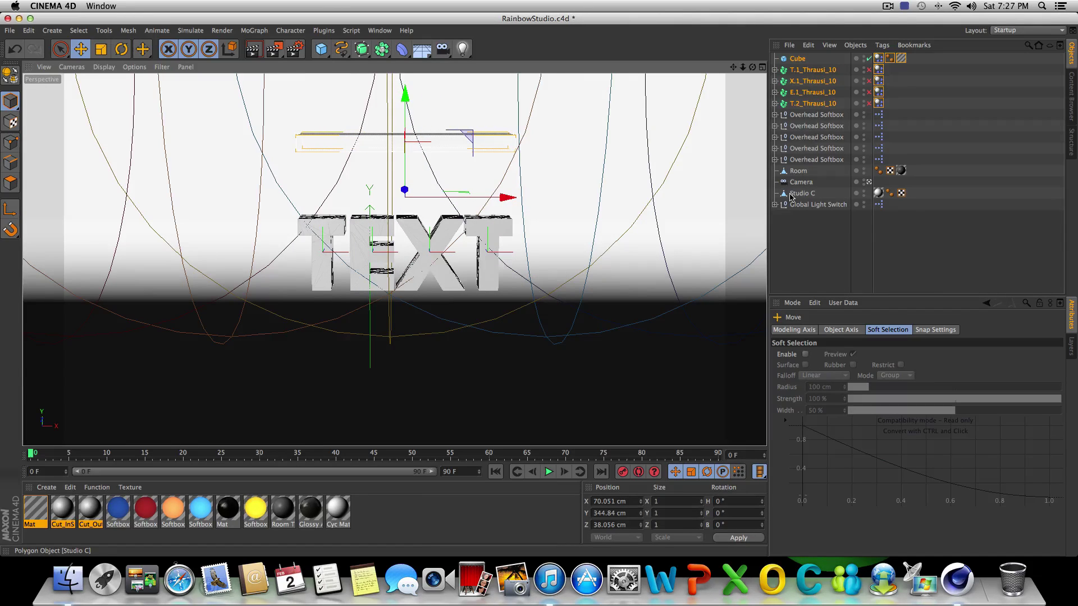
click(804, 239)
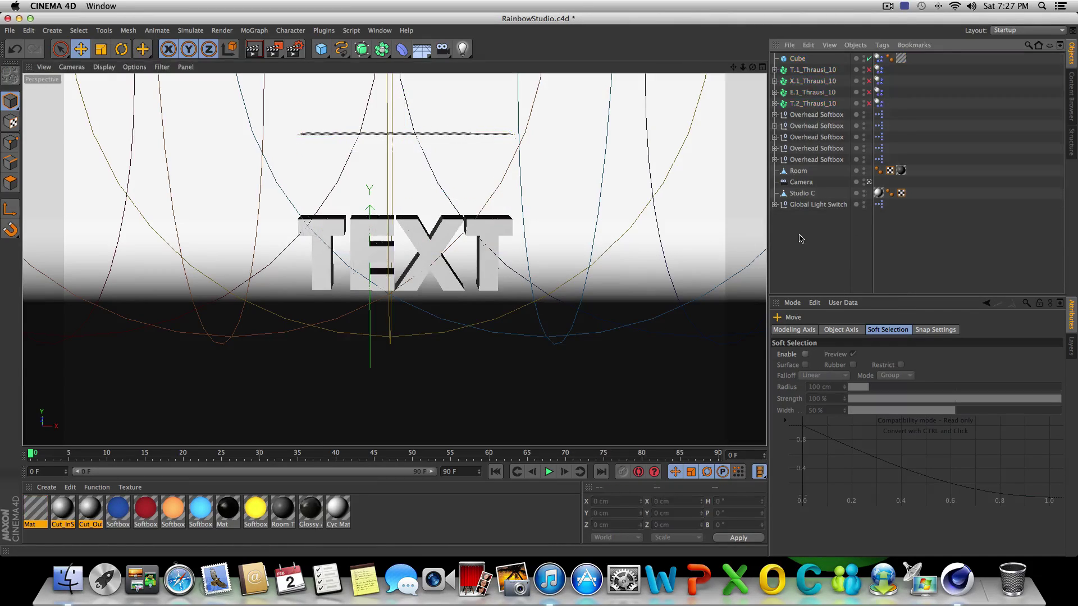
click(253, 49)
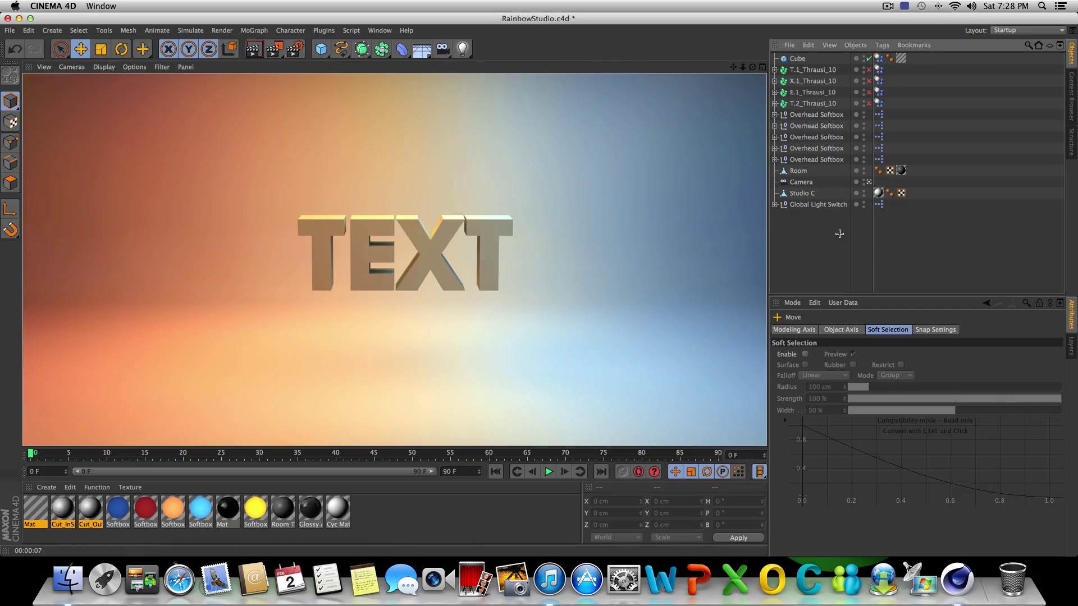
Return to the editor view and extend the animation to 400 frames across the timeline
click(375, 133)
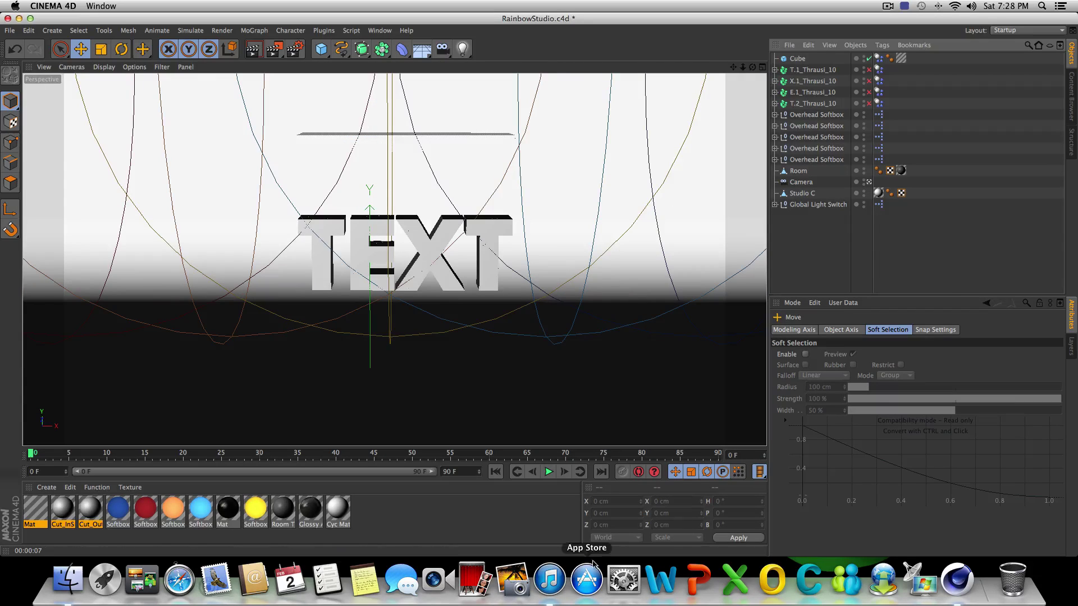
double_click(452, 471)
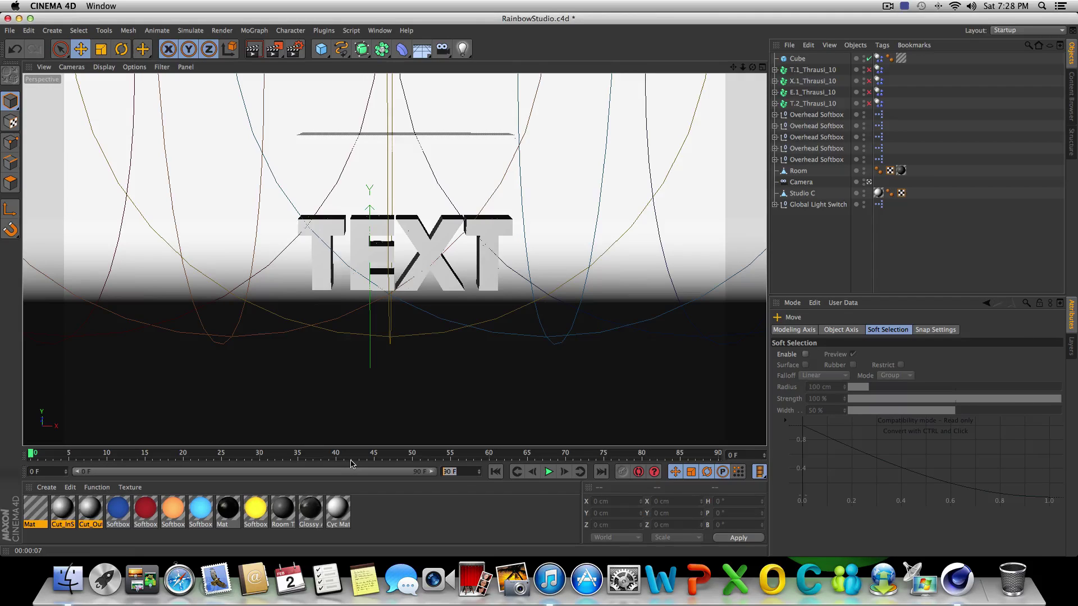
text(400)
key(Return)
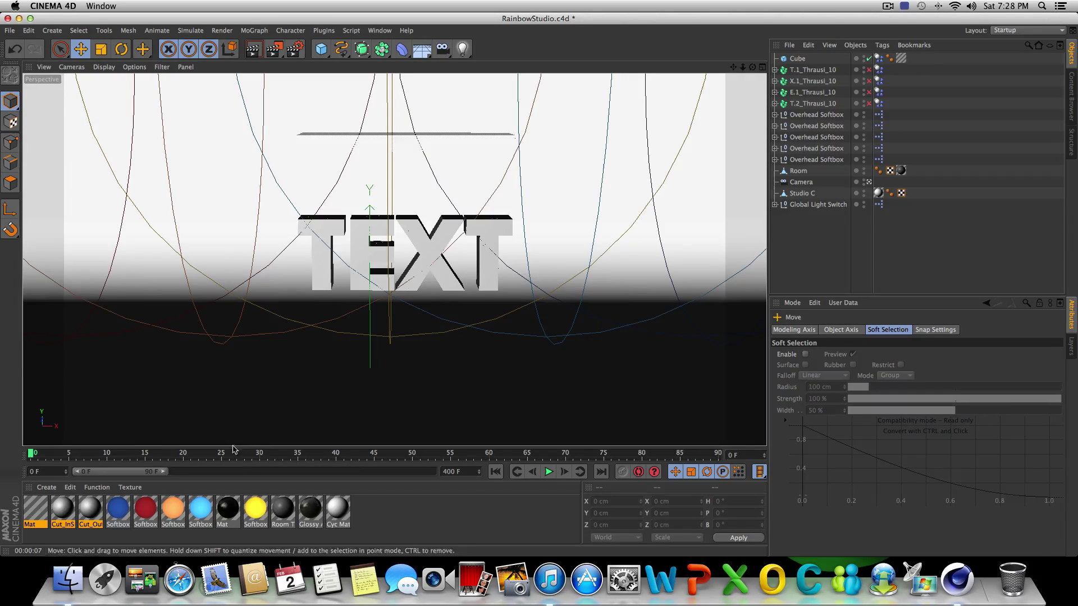
drag(167, 471, 433, 471)
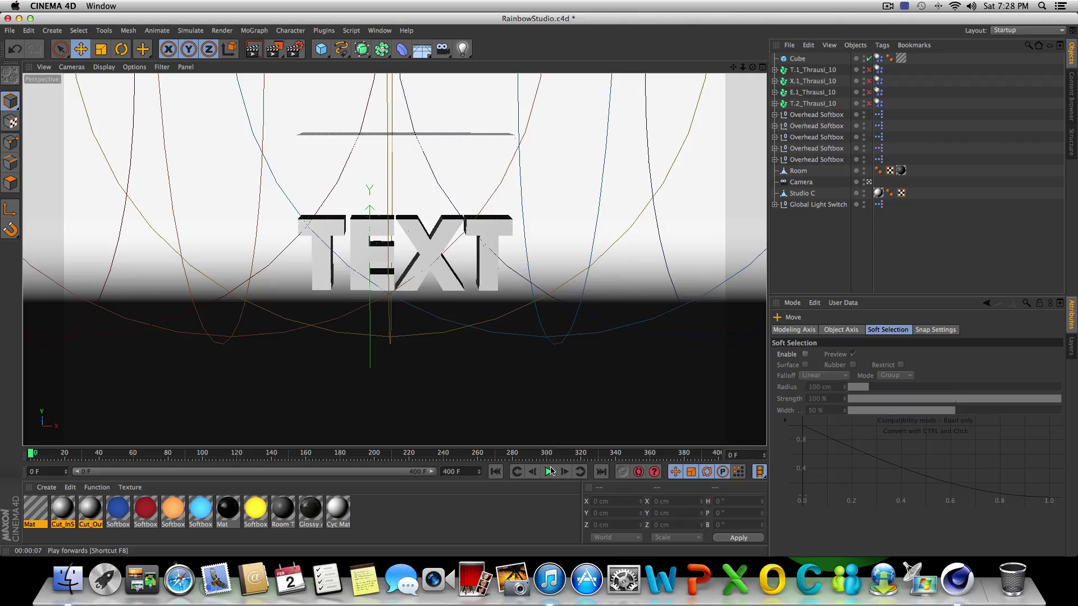
Play back the TEXT breaking apart, rewind to frame 0, and select the Studio C backdrop
click(549, 471)
click(549, 471)
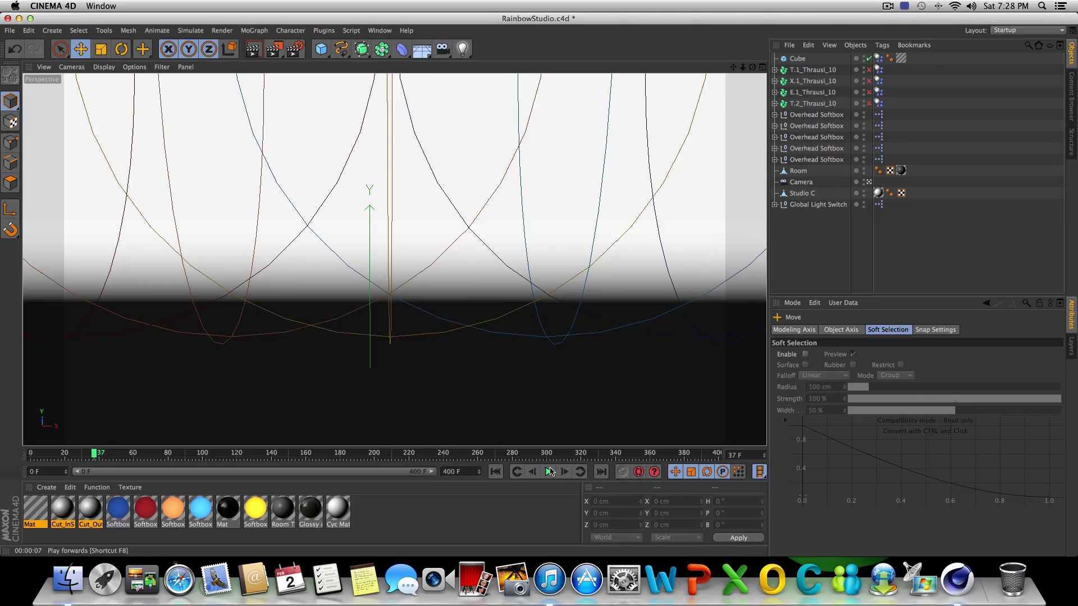
click(496, 473)
click(549, 472)
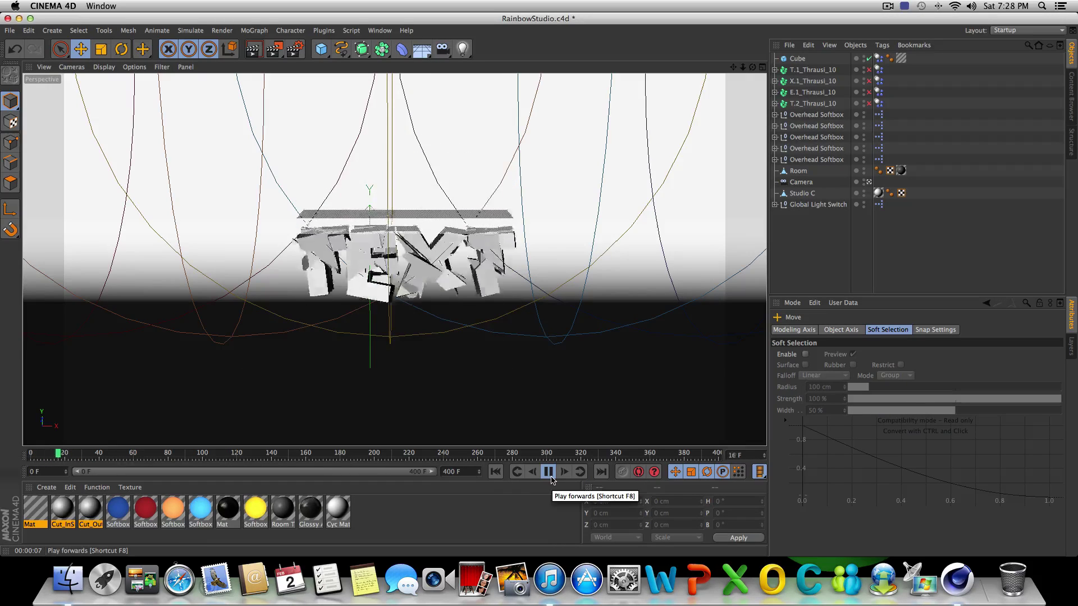
click(549, 476)
click(496, 473)
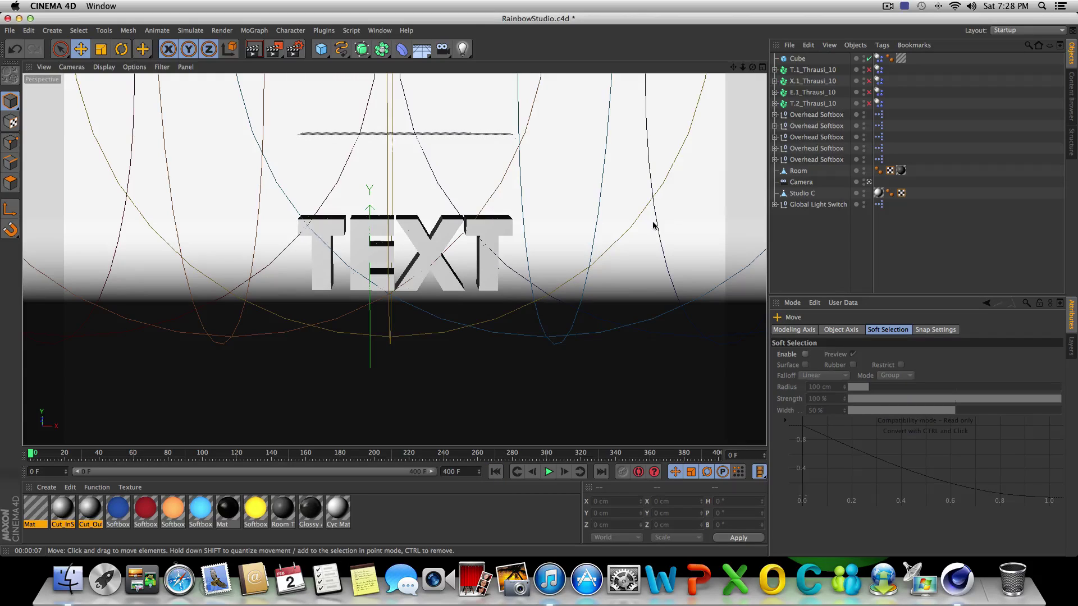
click(611, 239)
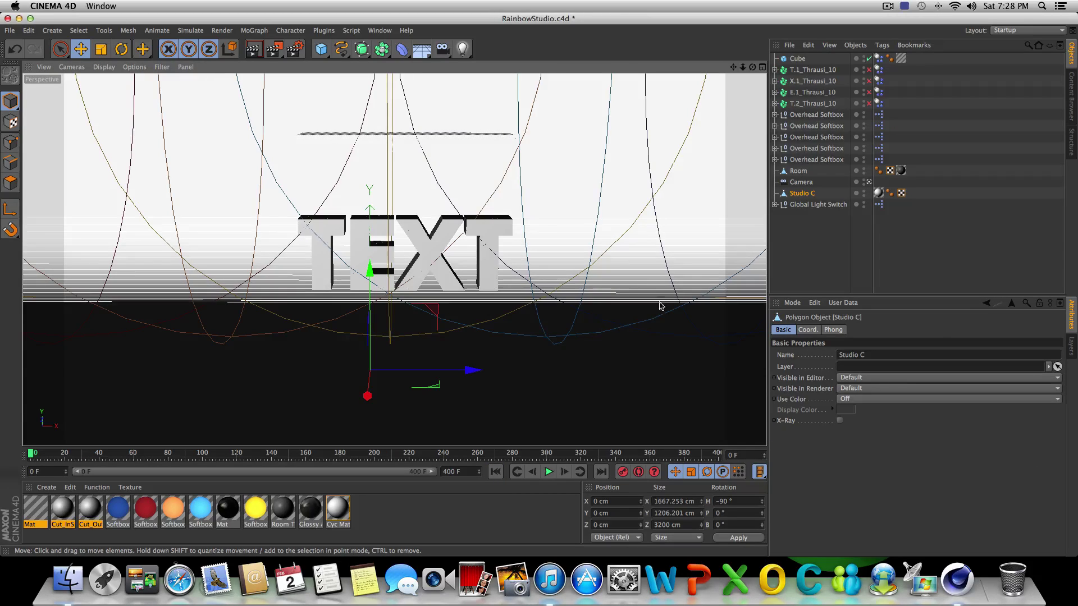
Give Studio C a Collider Body simulation tag and test-play the simulation
right_click(807, 198)
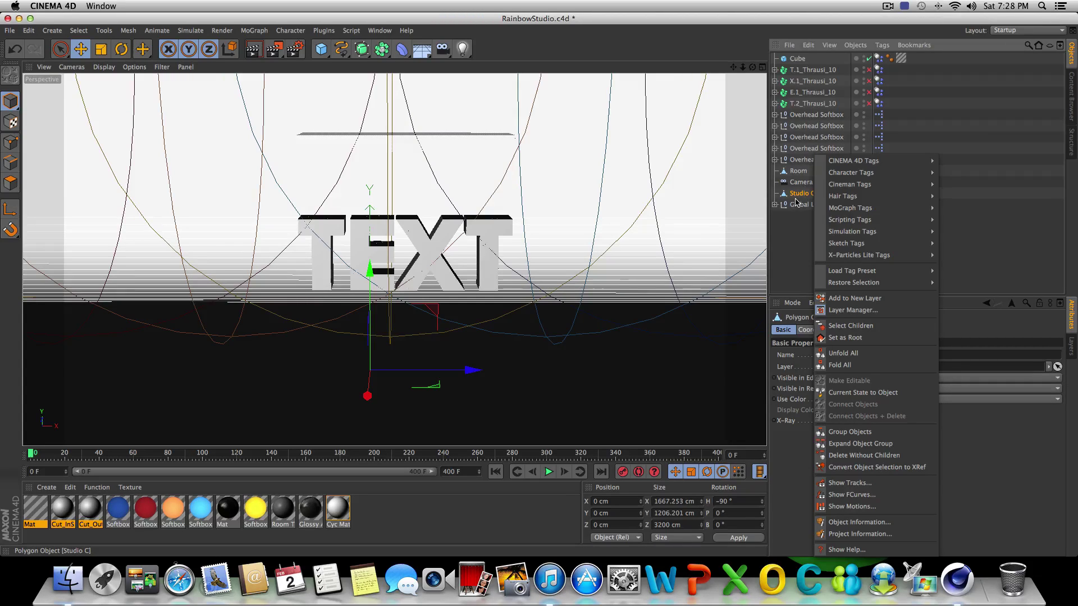
click(794, 196)
right_click(786, 196)
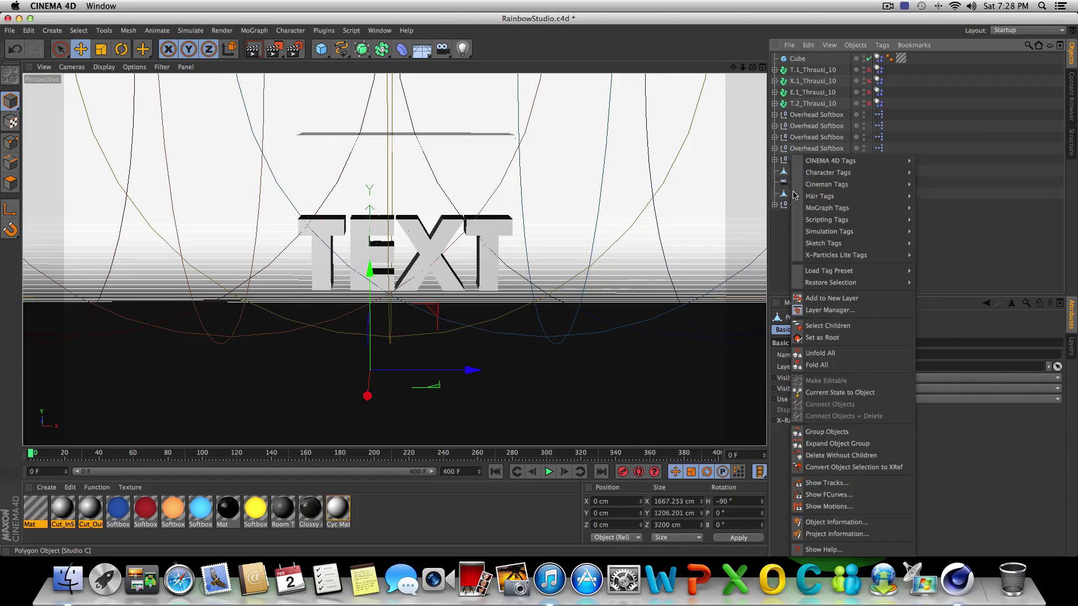
mouse_move(887, 232)
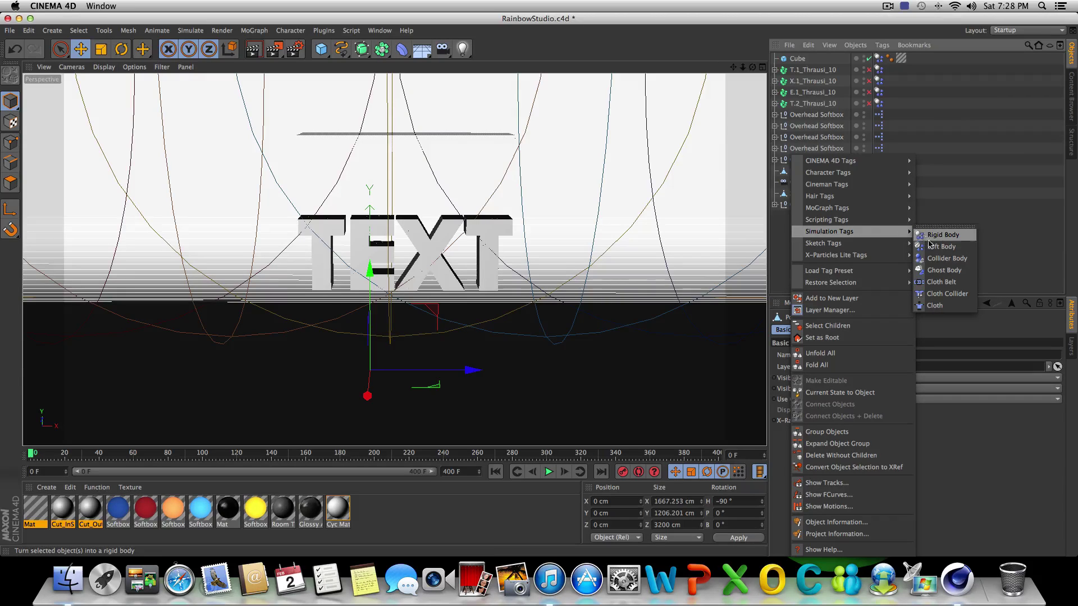
click(943, 262)
click(951, 256)
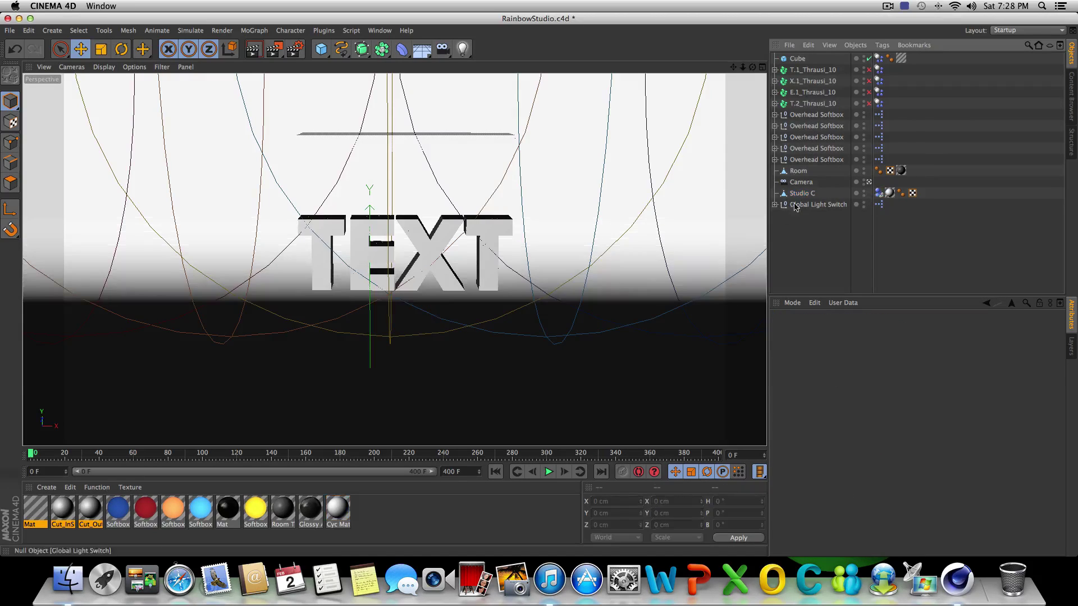
click(548, 473)
click(548, 473)
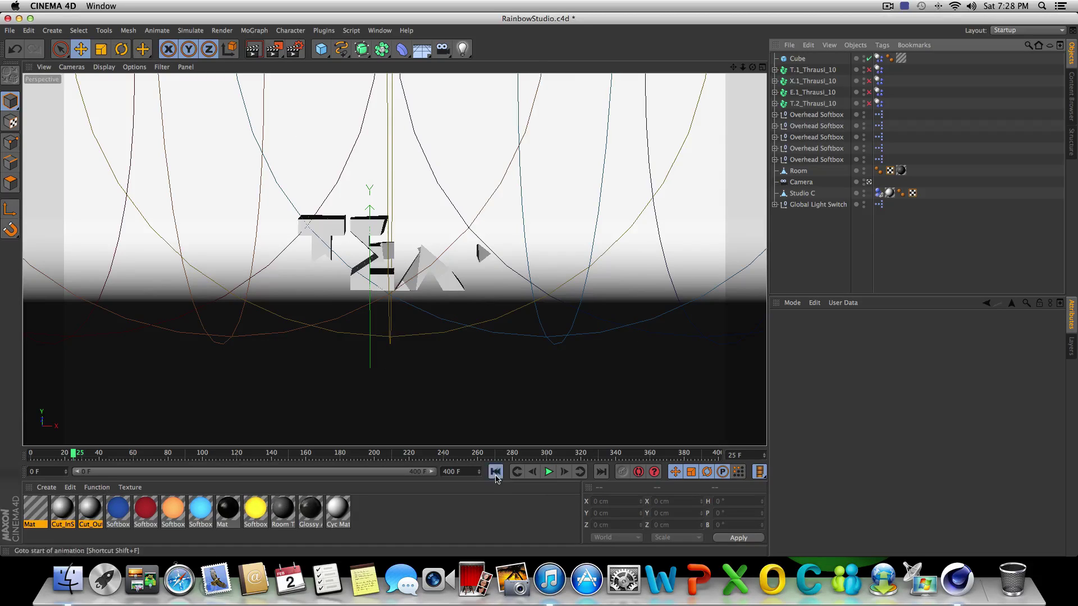
click(495, 471)
click(549, 476)
click(548, 473)
click(495, 472)
Set the collider's collision shape to Static Mesh and replay the shatter from frame 0
click(879, 193)
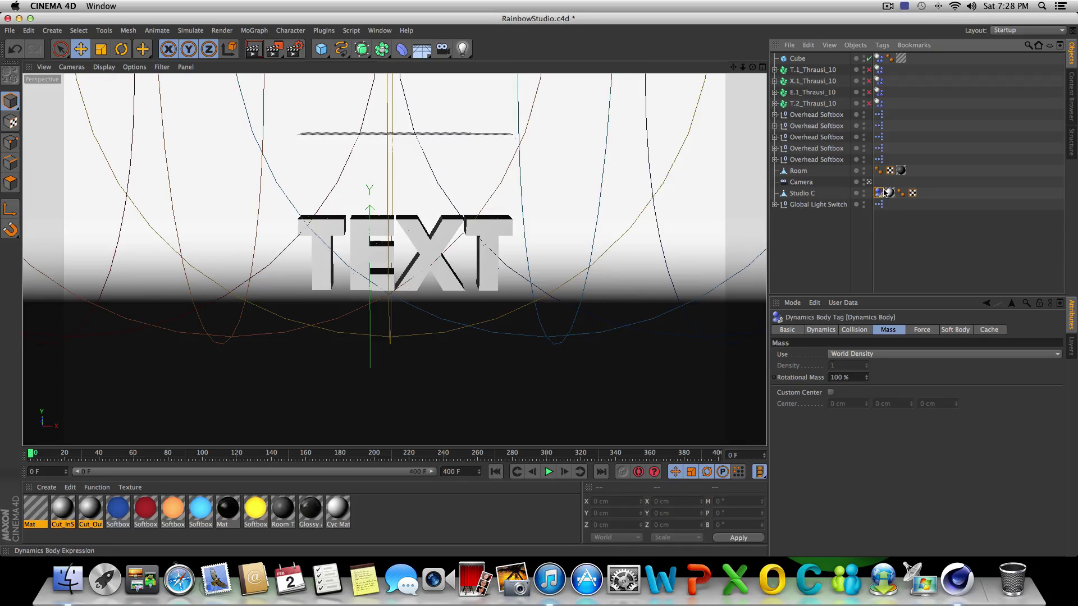
click(855, 331)
click(893, 390)
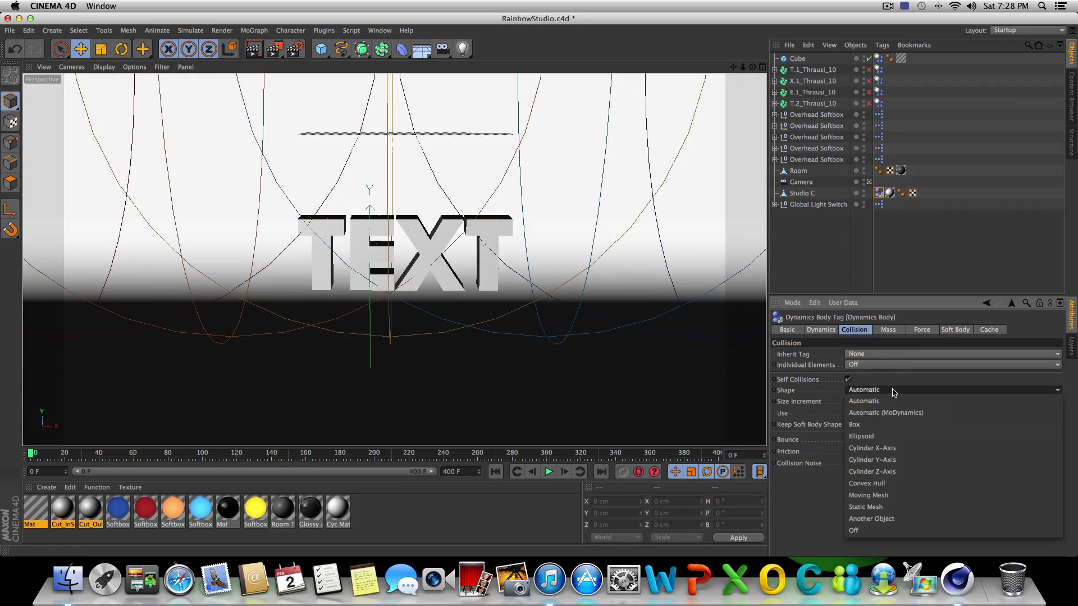
click(903, 507)
click(905, 236)
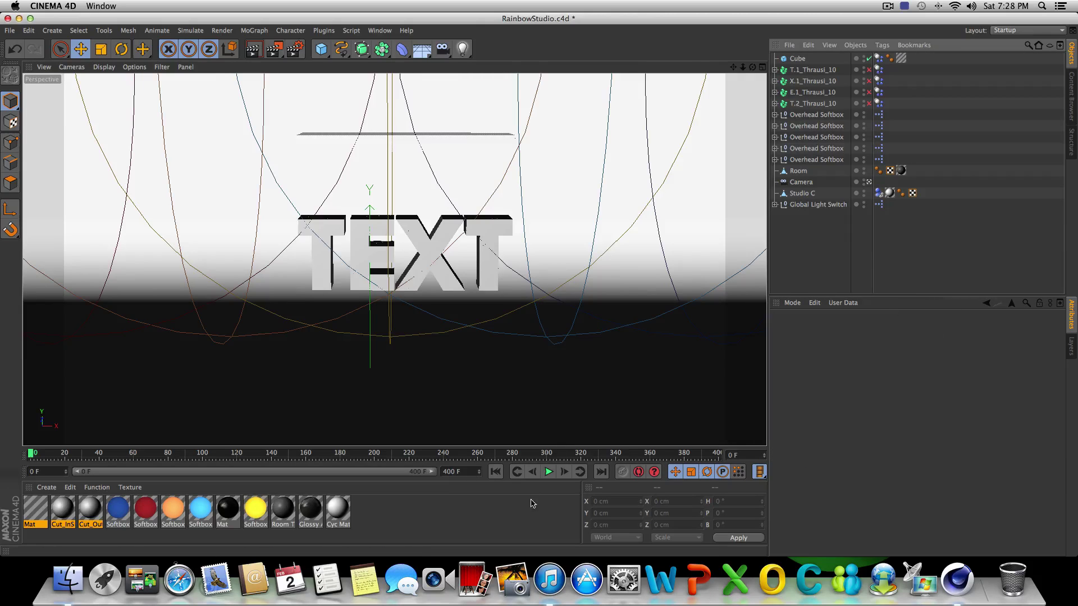
click(548, 472)
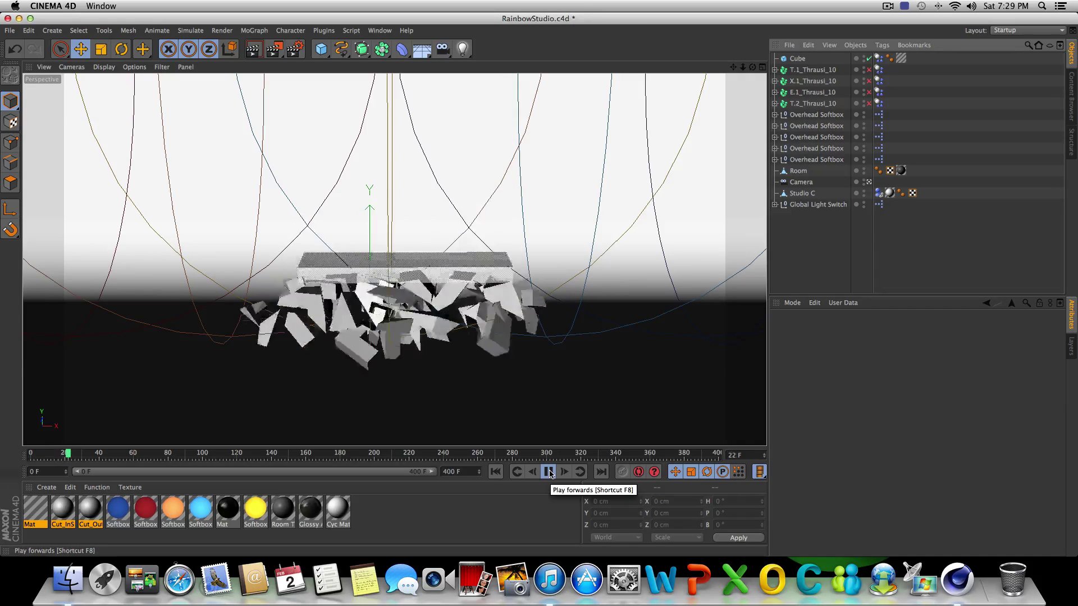
click(548, 472)
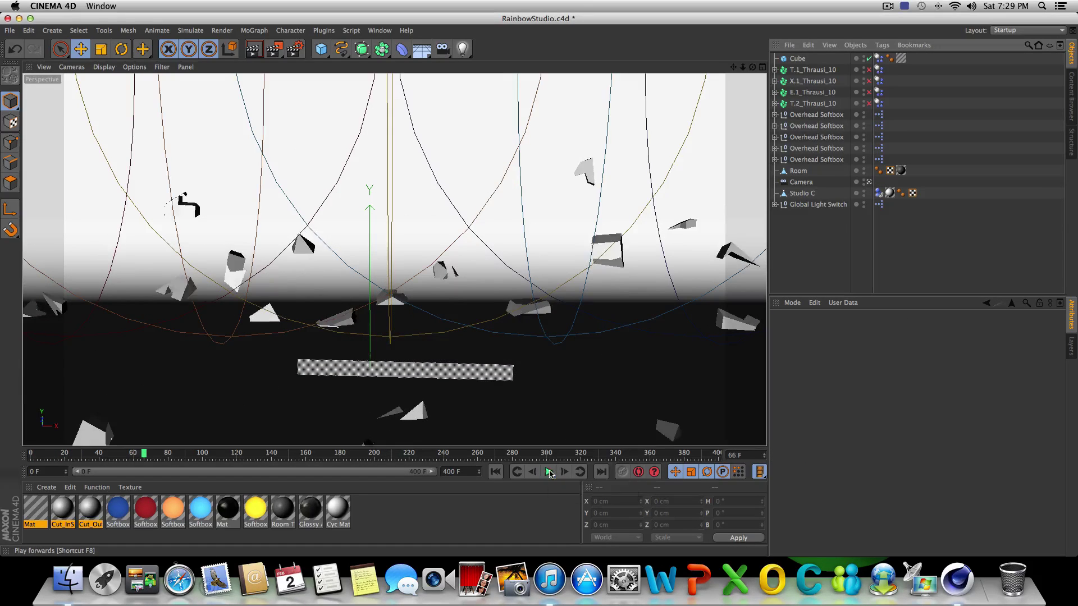
click(495, 471)
click(548, 472)
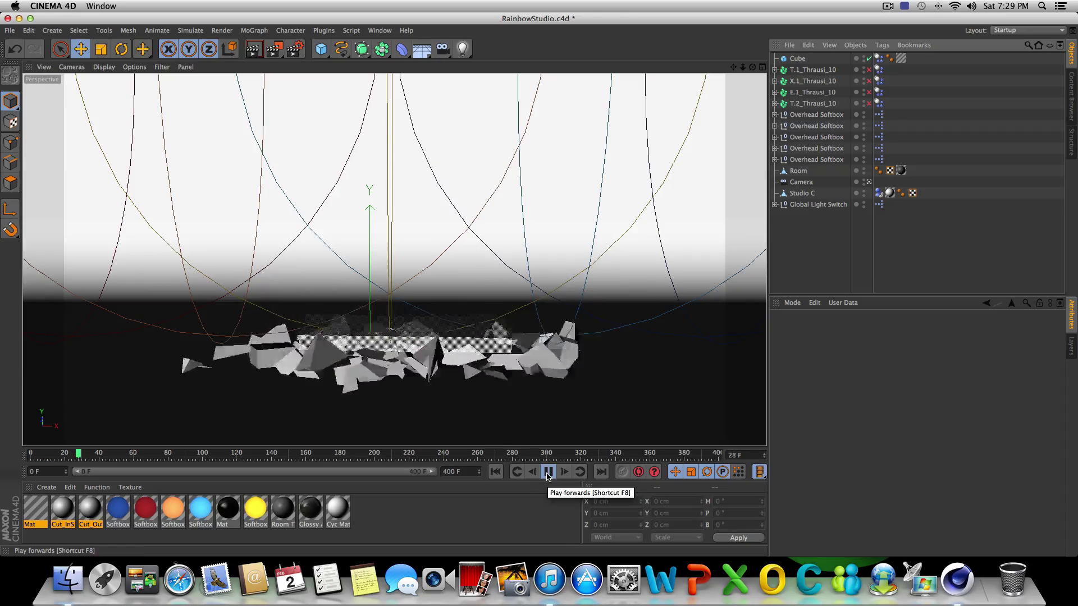
click(548, 472)
click(495, 472)
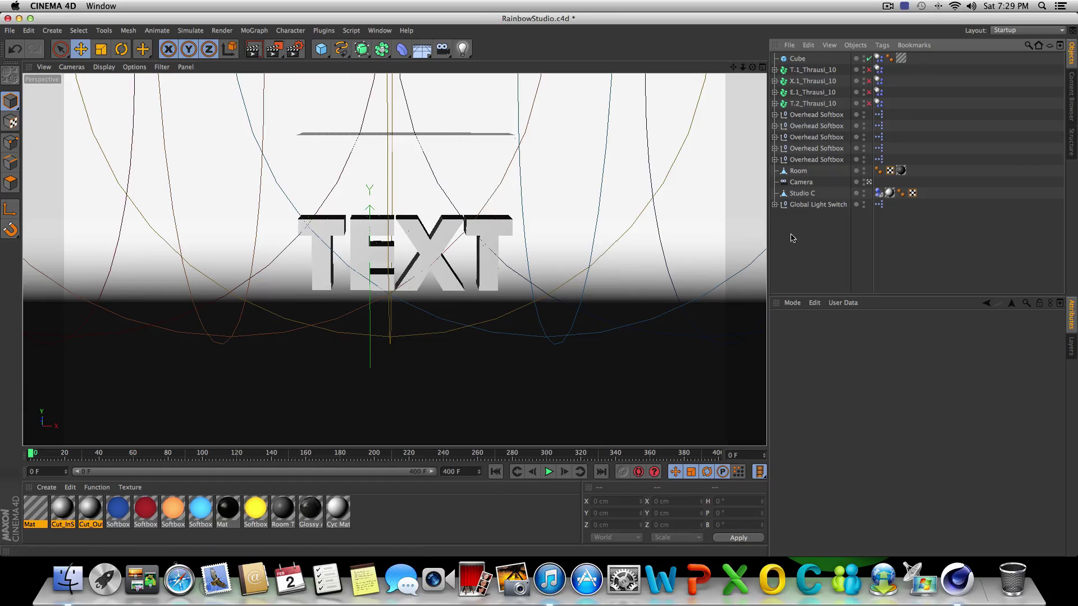
drag(893, 108, 880, 71)
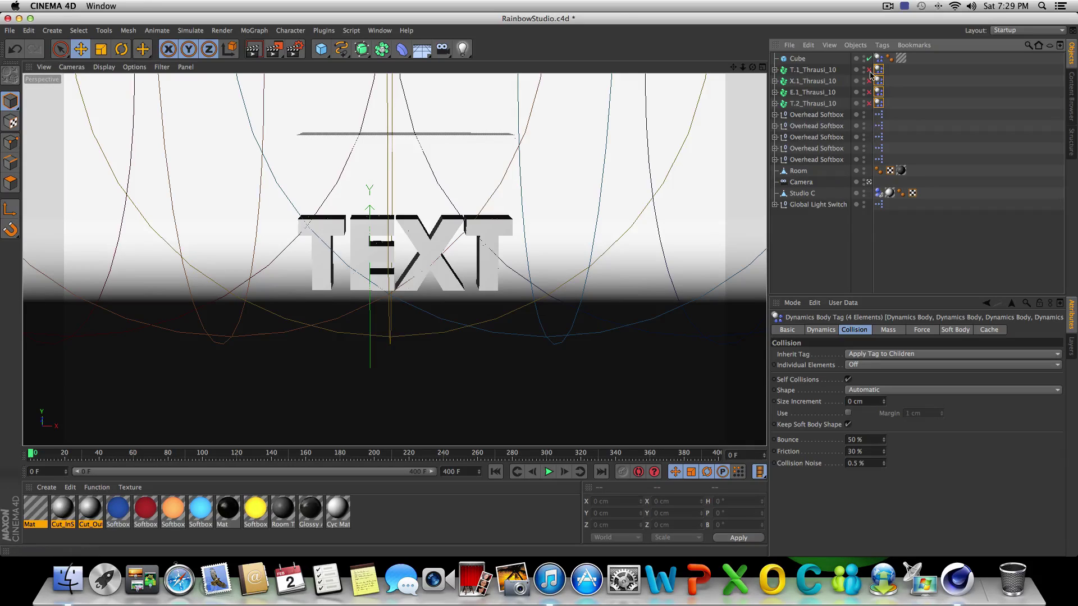
click(887, 330)
click(870, 355)
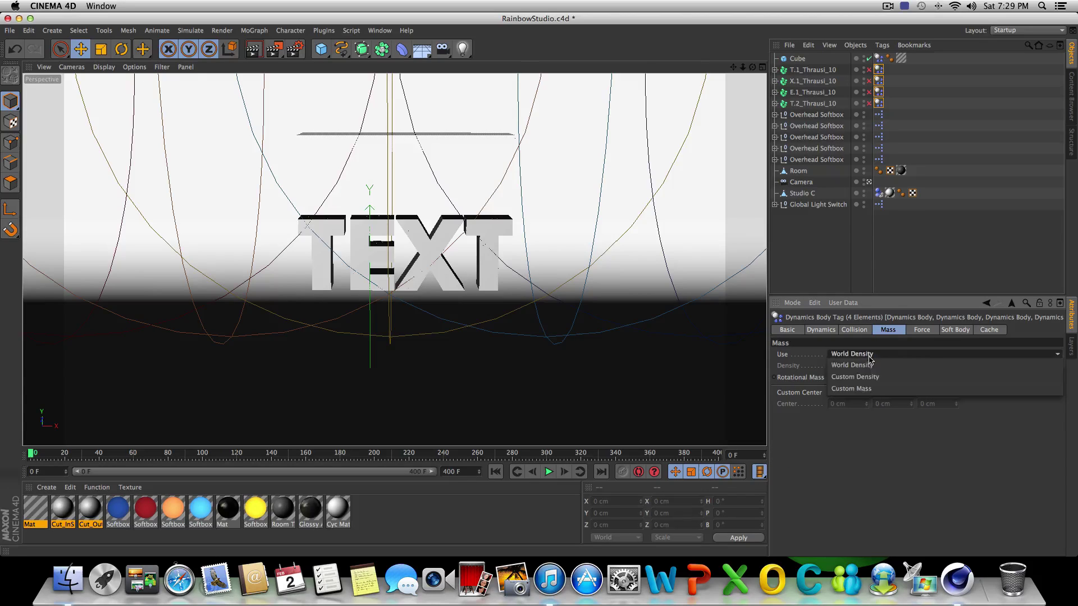
click(851, 389)
click(847, 365)
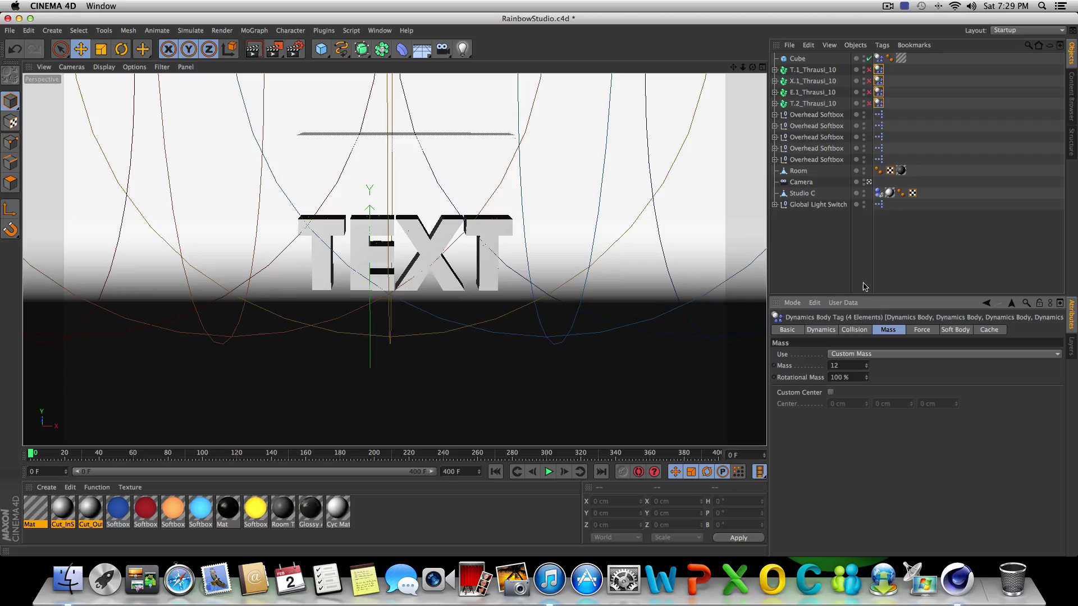
click(548, 476)
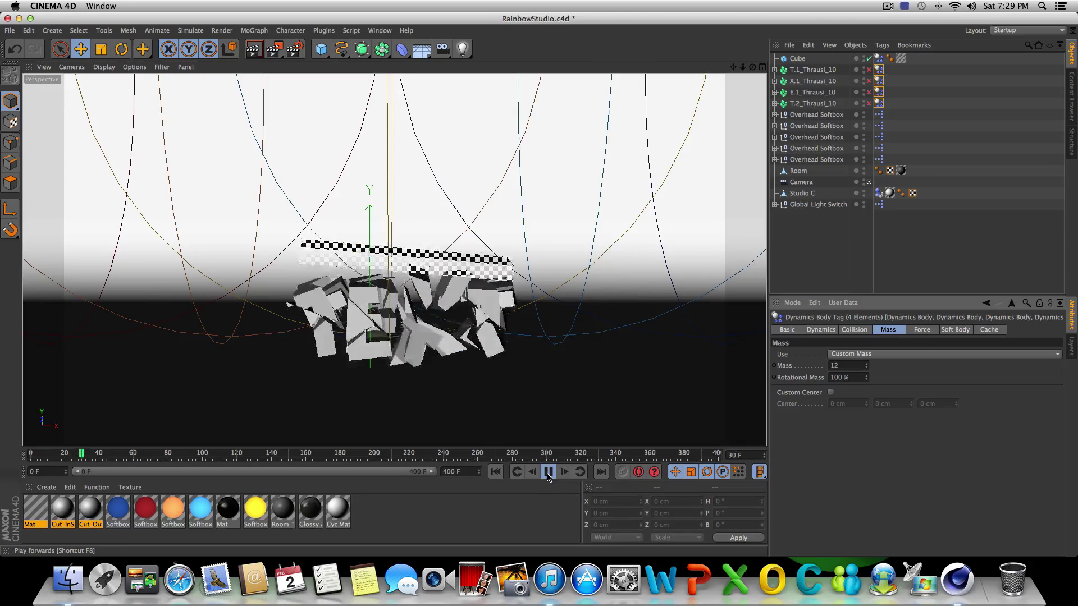
click(495, 471)
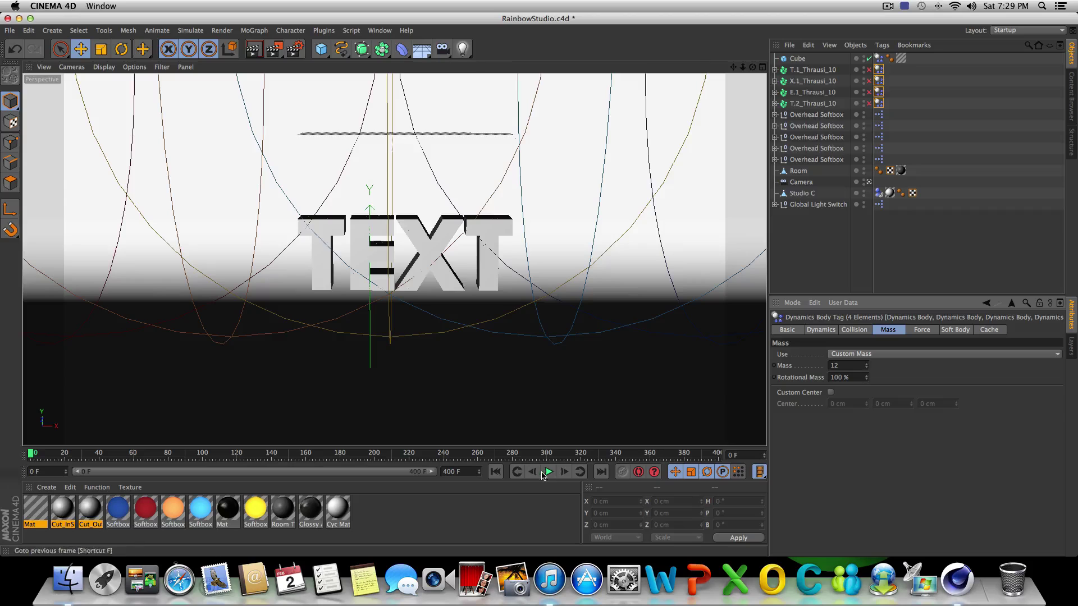
click(549, 473)
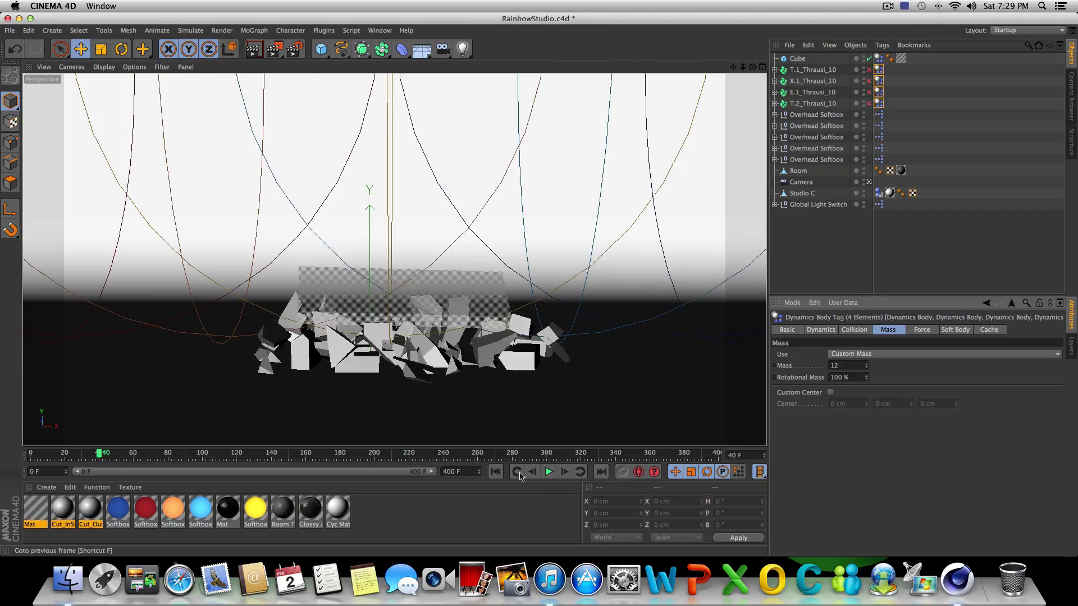
key(shift+f)
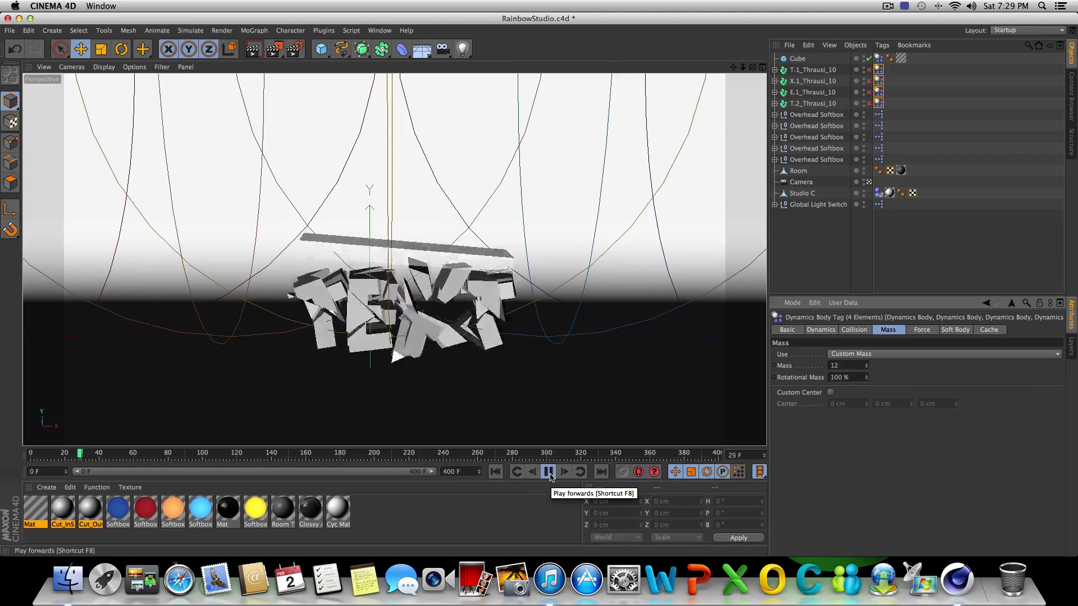
click(517, 472)
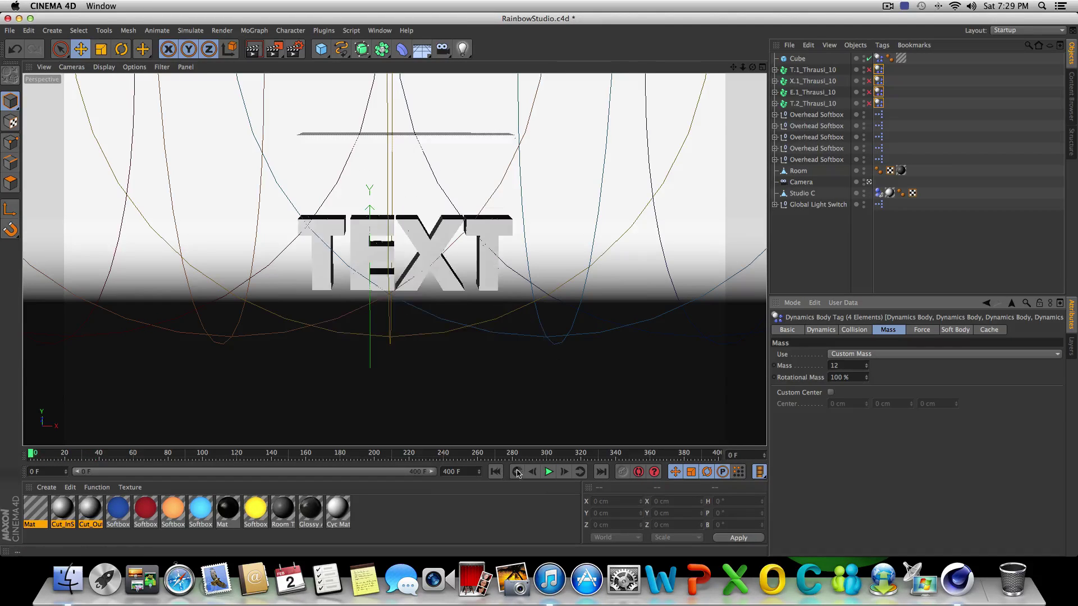
click(549, 472)
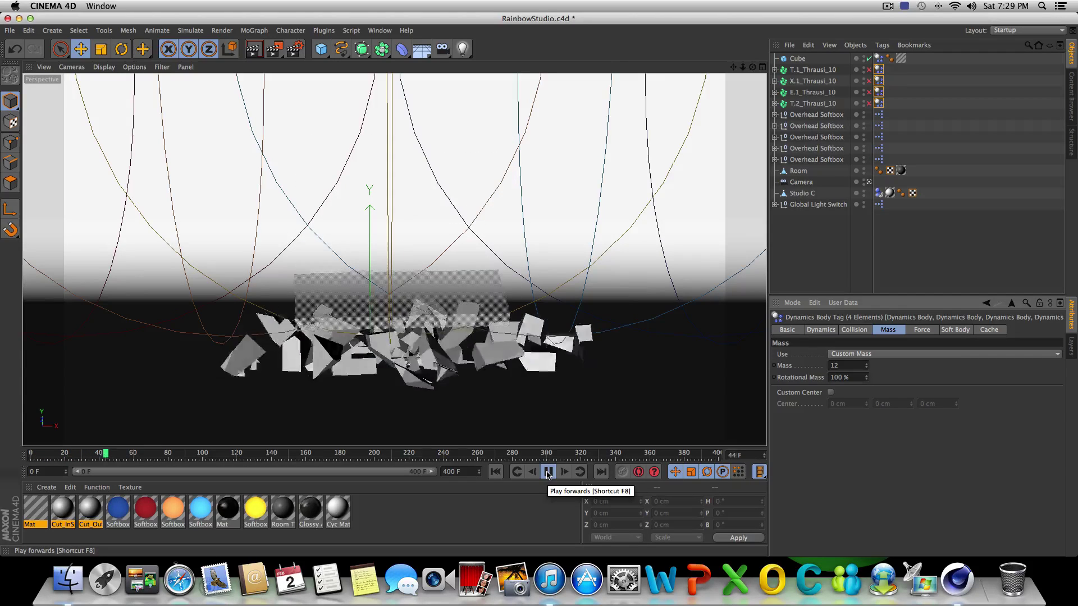
click(548, 472)
click(495, 472)
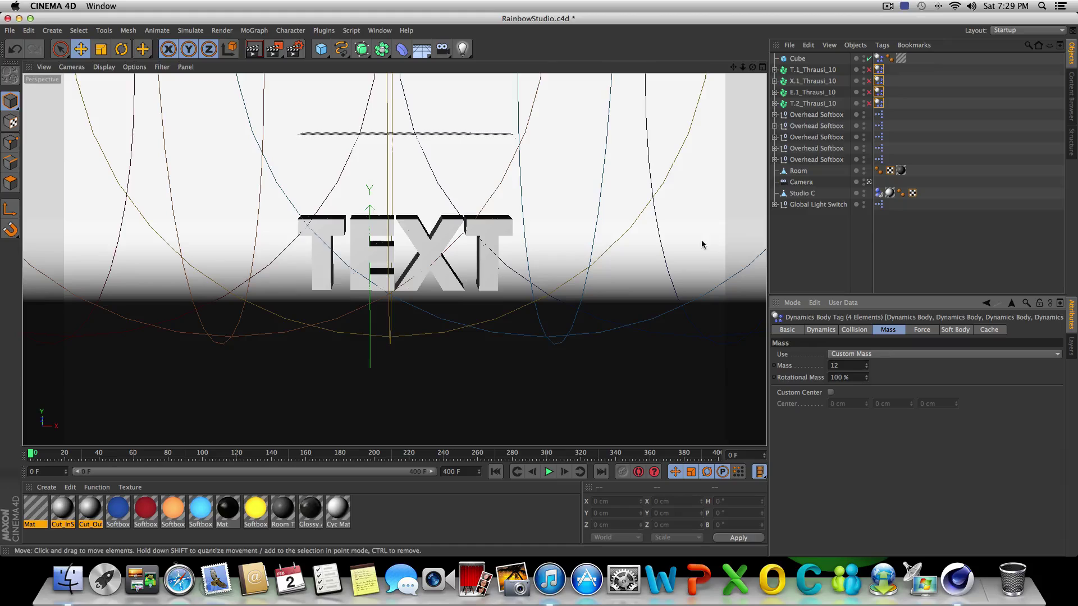
click(548, 472)
click(549, 474)
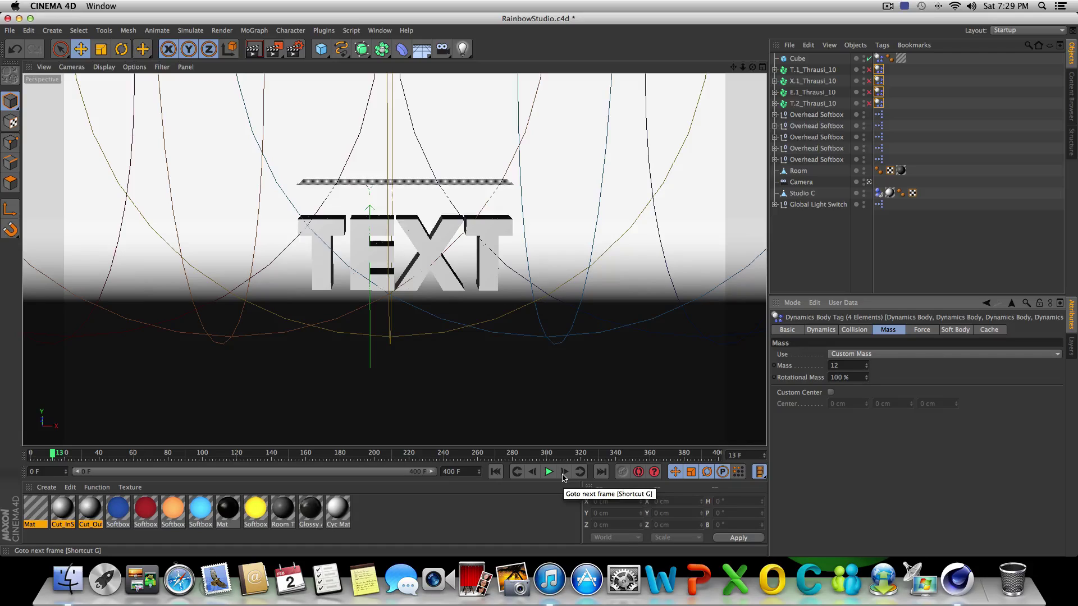
At frame 17, keyframe the TEXT dynamics' Follow Position in the Force settings
click(564, 475)
click(564, 475)
click(563, 475)
click(564, 475)
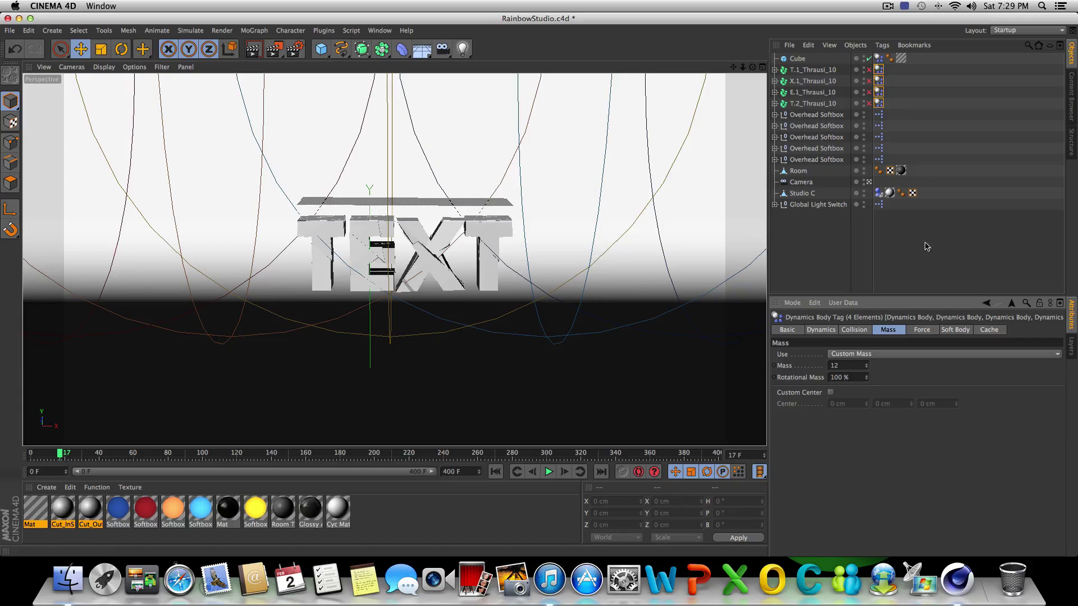
click(920, 331)
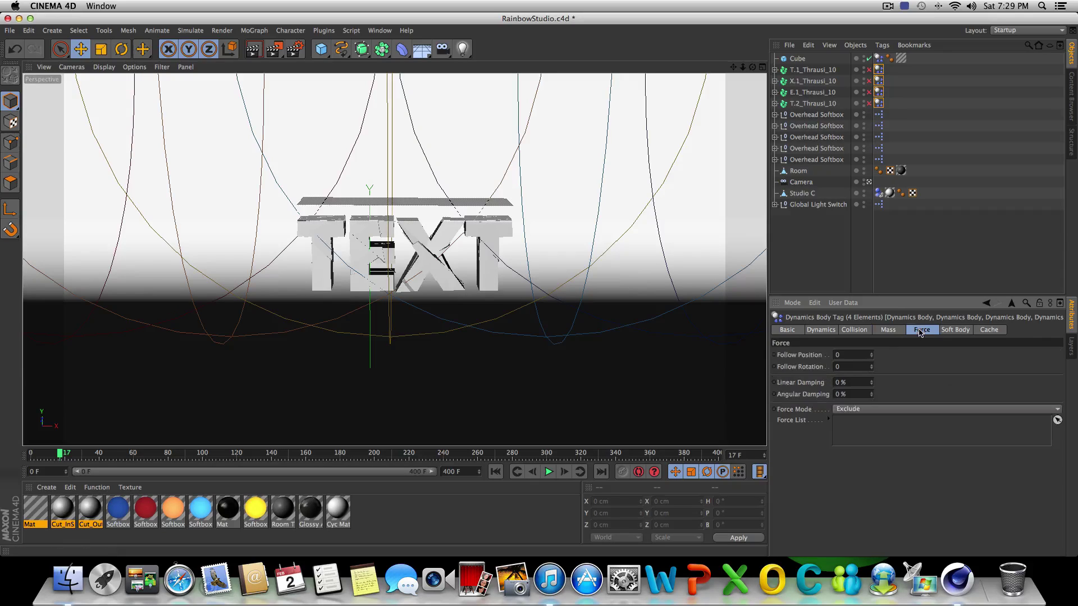
click(774, 355)
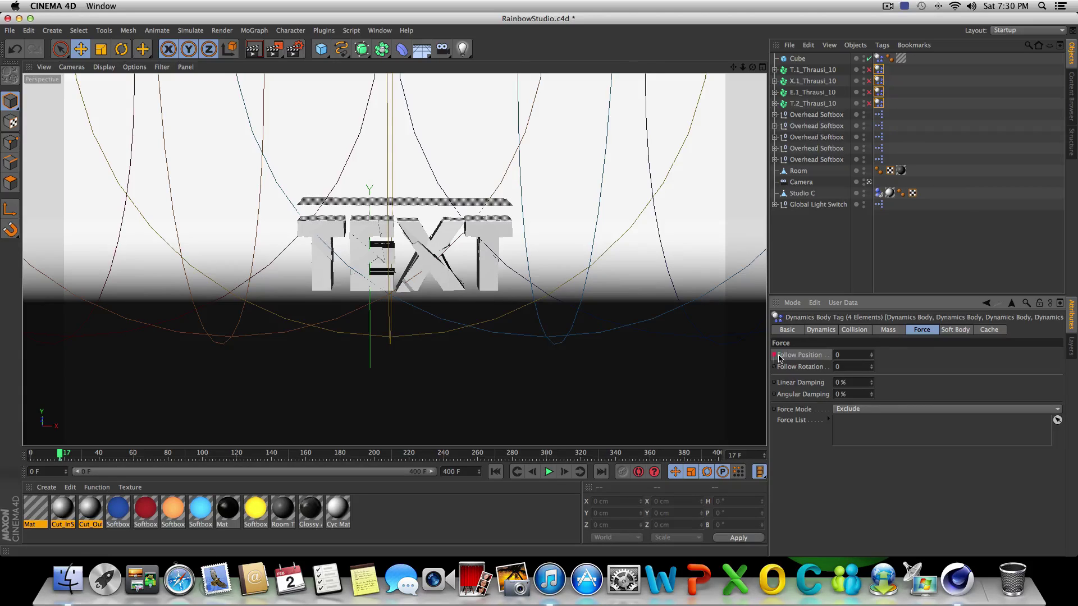
click(847, 354)
Test-play the hold up to frame 46 and confirm a new Follow Position value
click(548, 472)
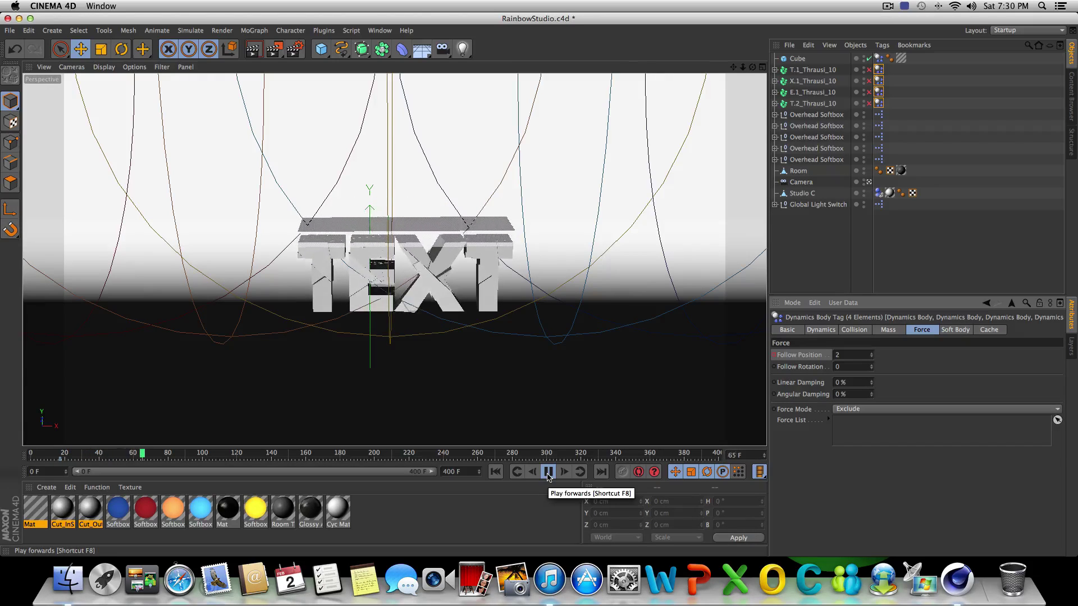
click(549, 472)
click(513, 472)
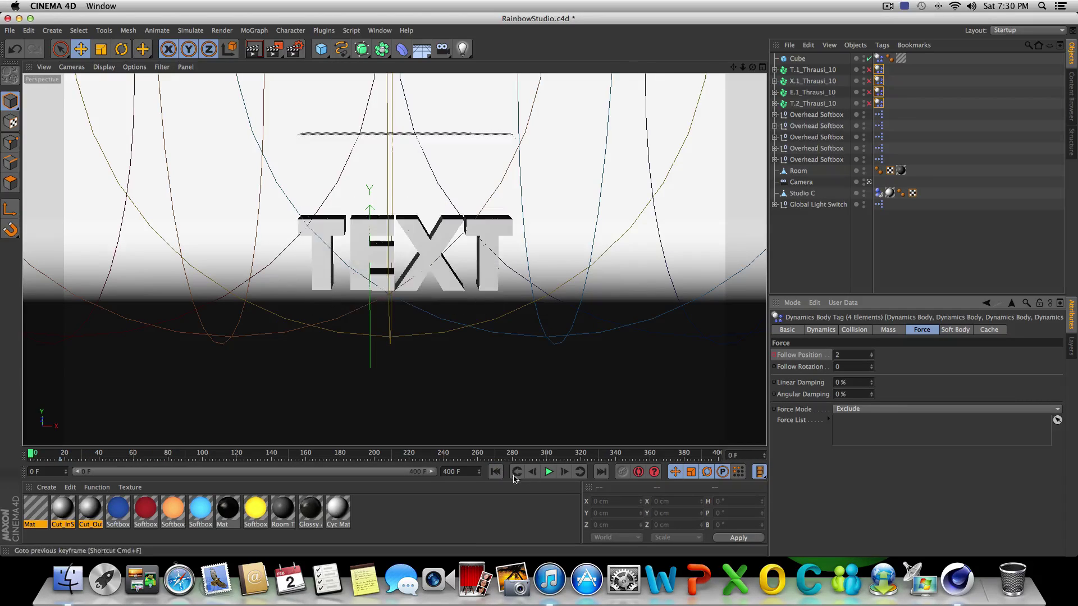
click(548, 472)
click(548, 472)
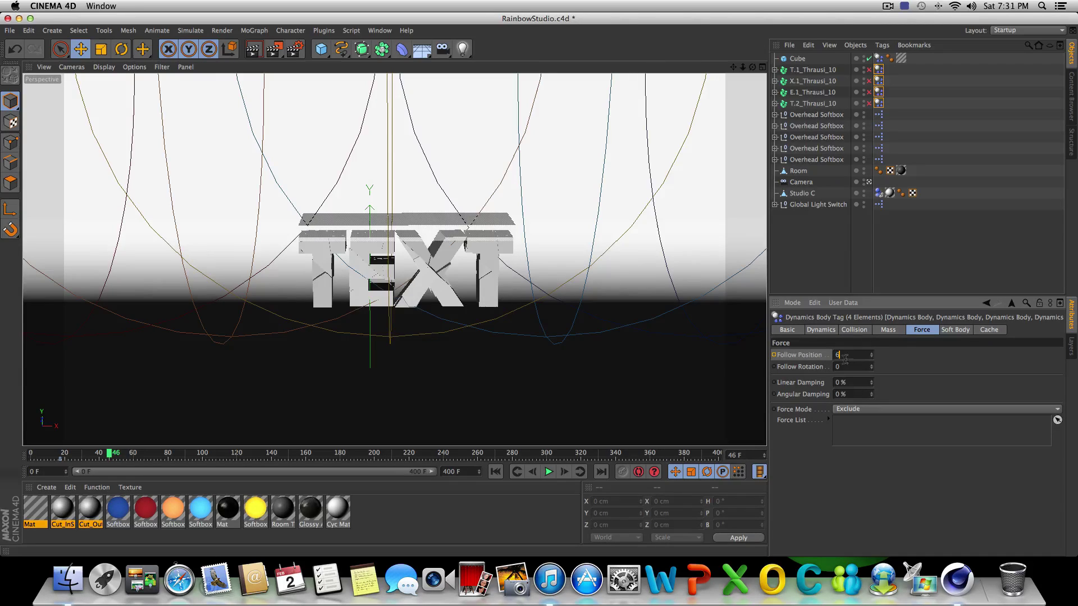
key(Down)
Play on to frame 98 and select the Follow Position value for the next key
click(548, 471)
click(495, 471)
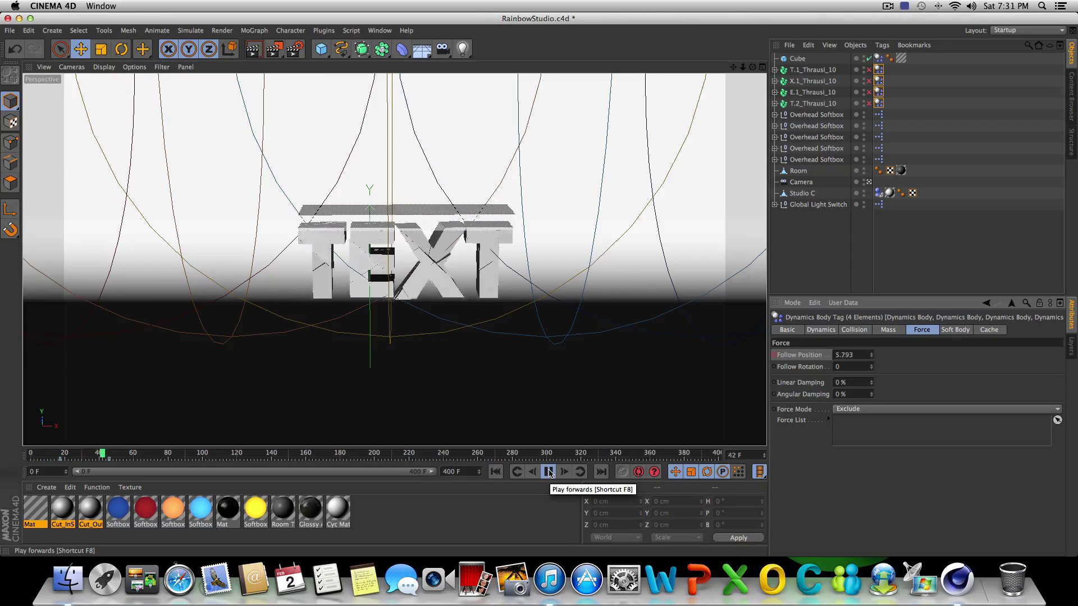
click(549, 473)
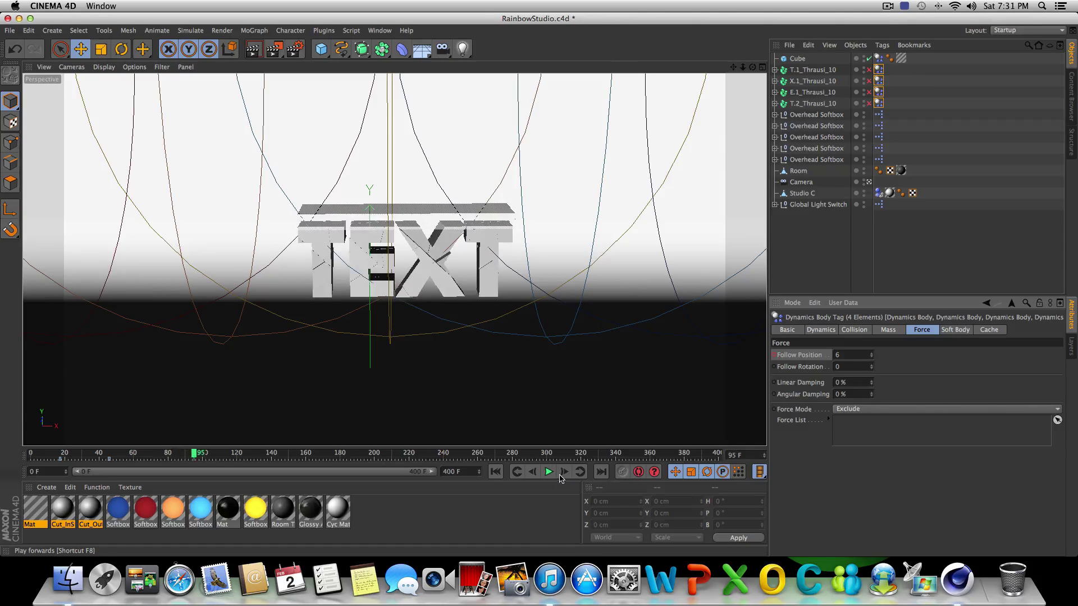
click(564, 472)
click(564, 471)
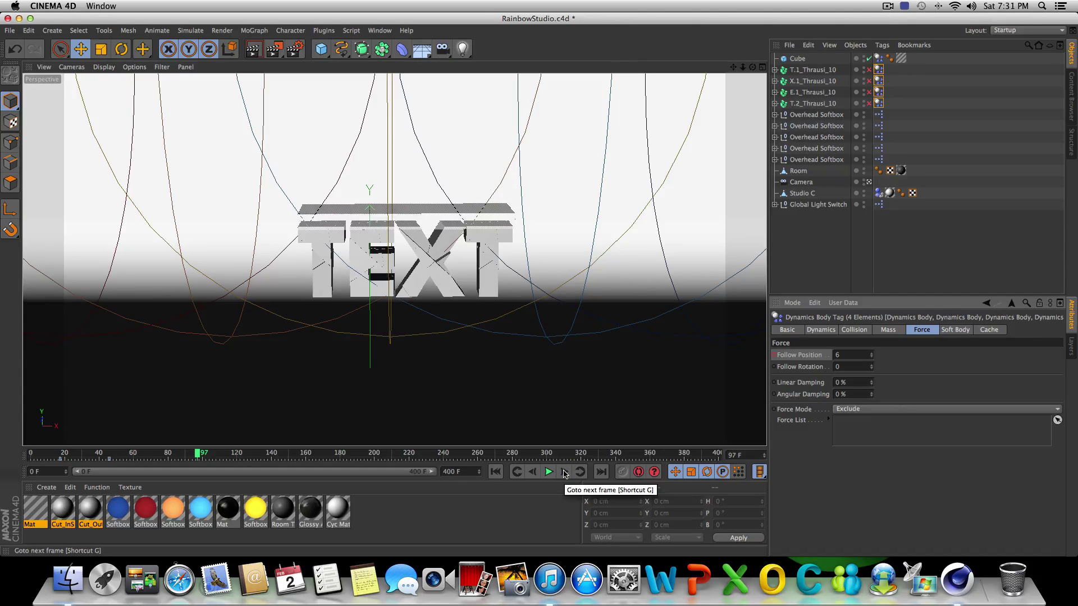
click(564, 474)
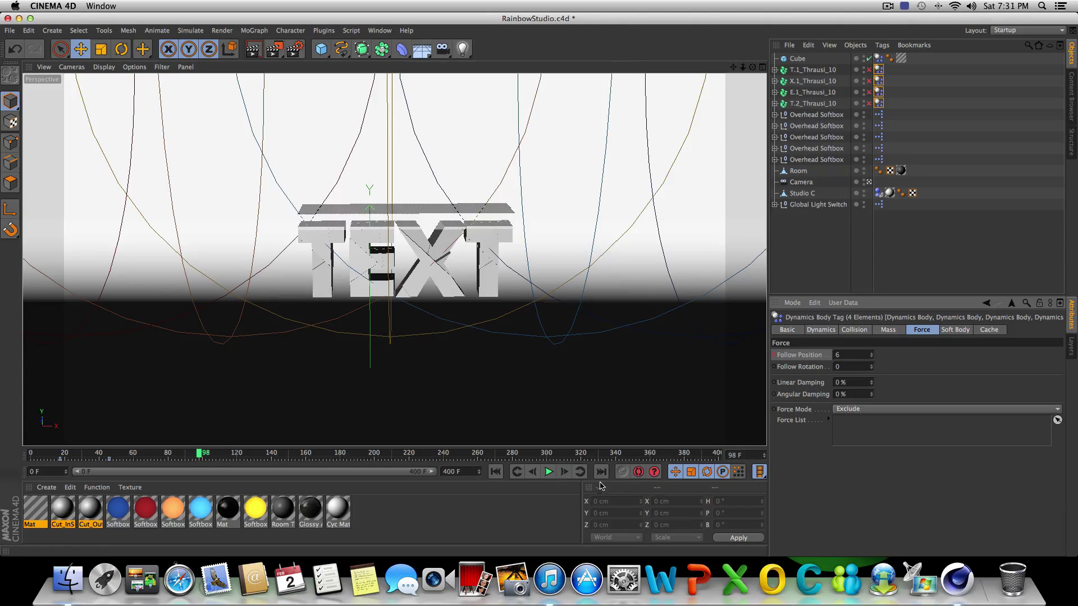
double_click(845, 355)
Play the simulation to frame 168 and enter Follow Position 10 there
click(548, 472)
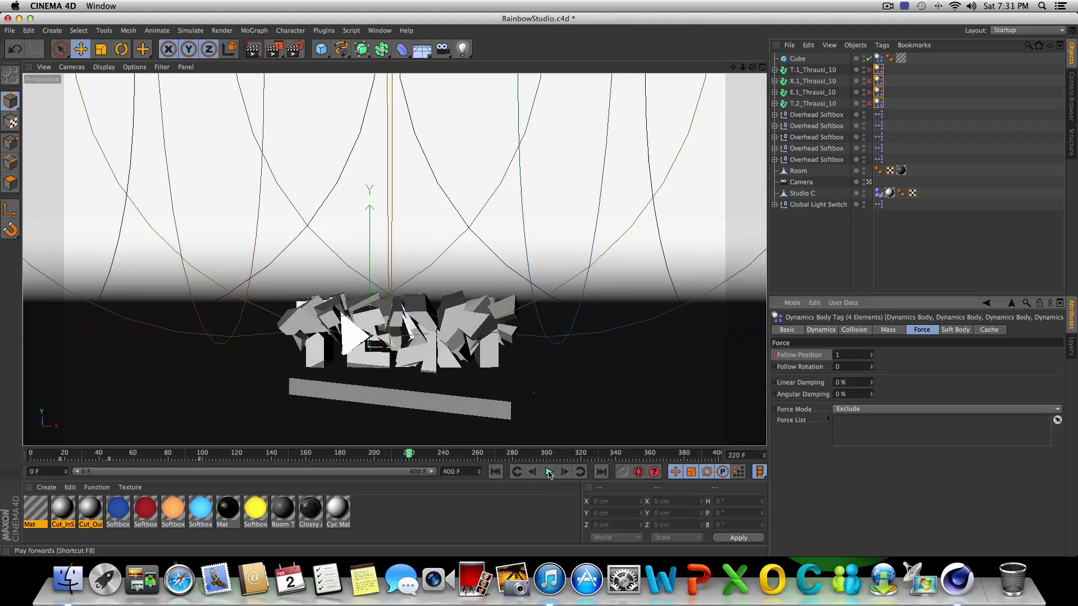
click(548, 472)
click(548, 471)
click(547, 471)
click(496, 471)
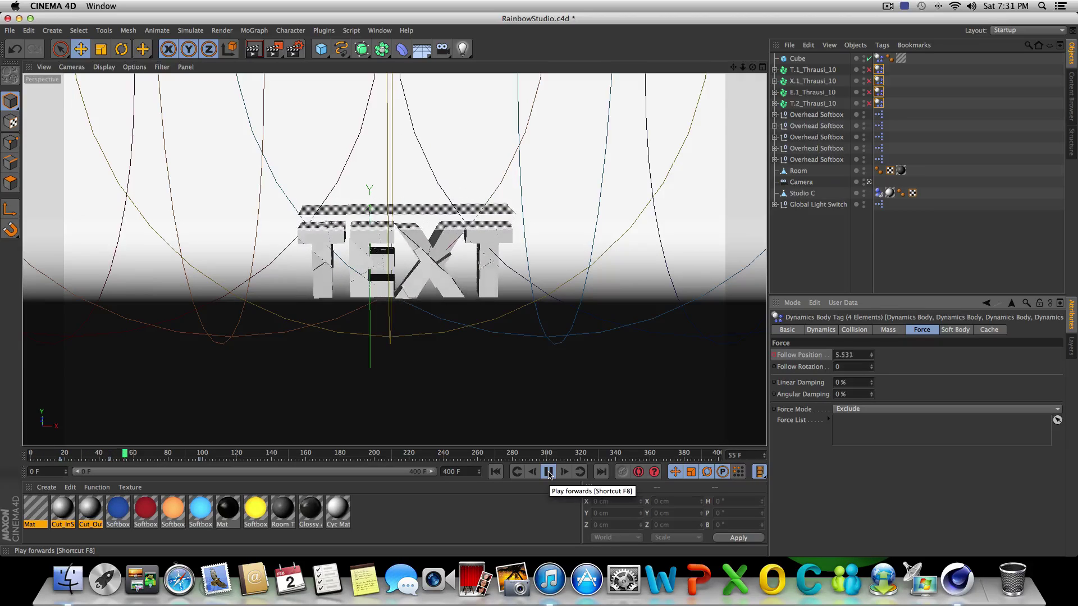
click(549, 472)
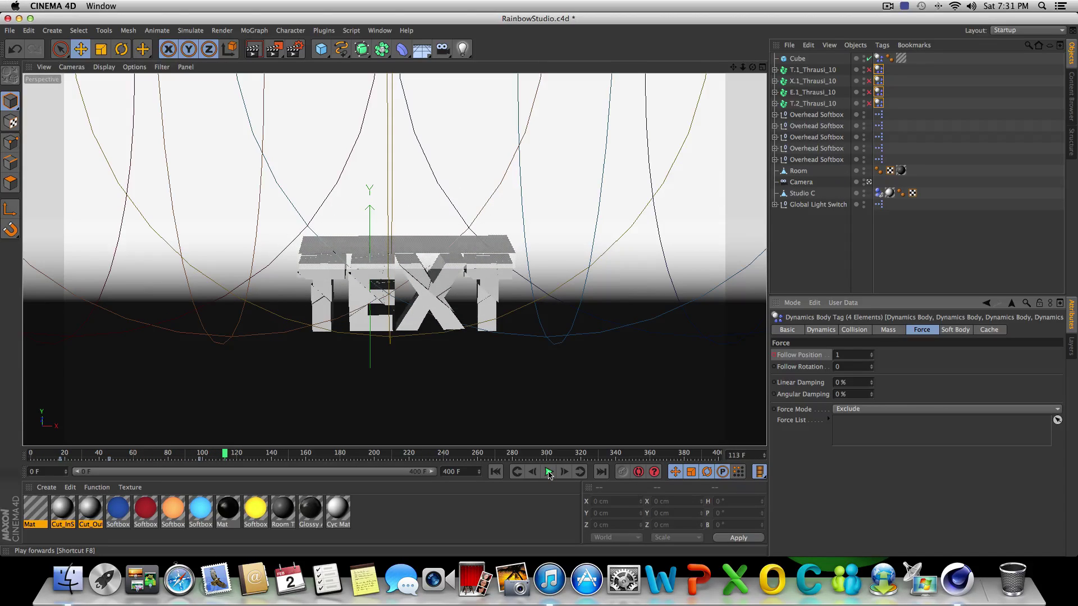
click(549, 472)
click(549, 472)
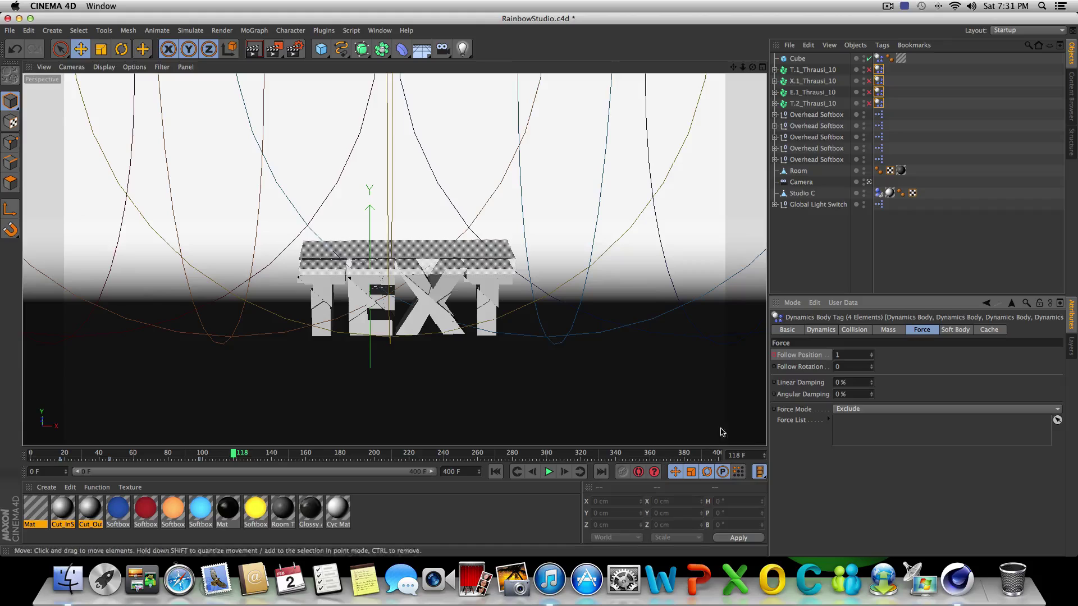
click(548, 472)
click(548, 472)
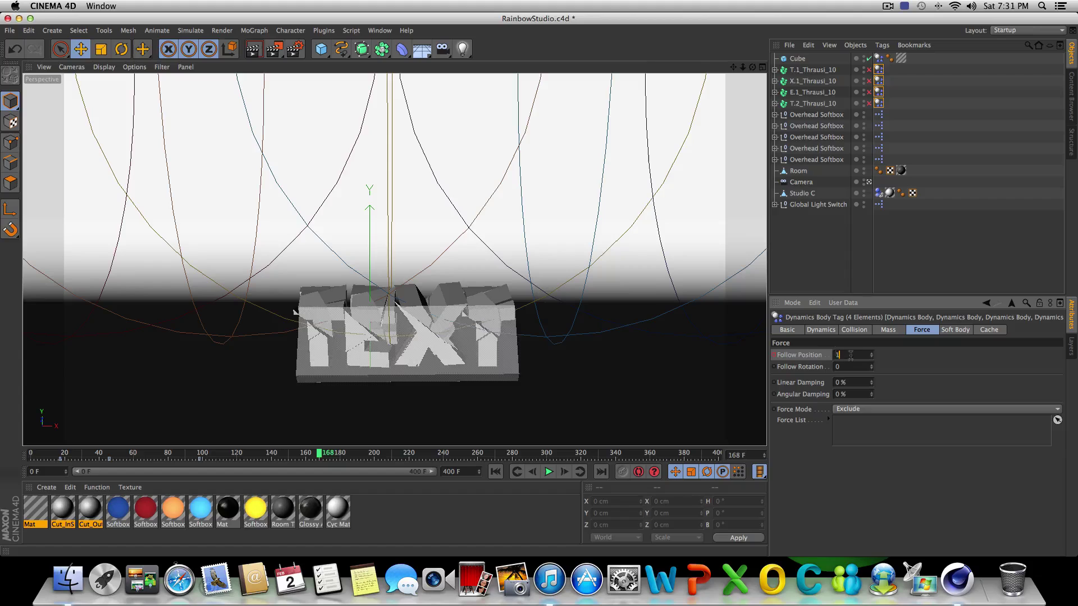
key(Return)
Key Follow Position 0 at frame 244, watch the shatter, then replay from frame 0
click(548, 475)
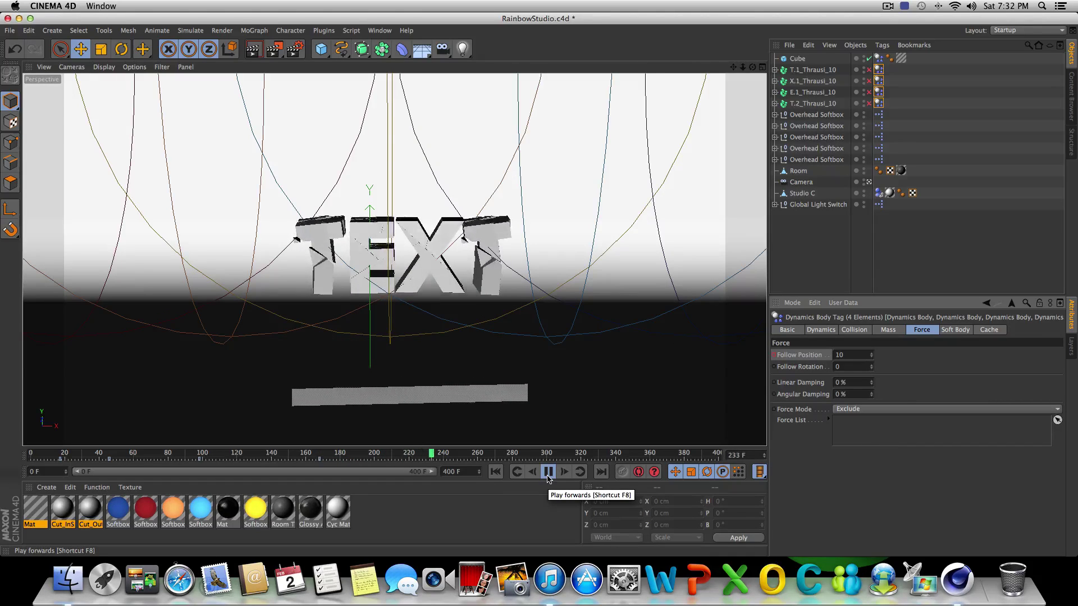
click(549, 475)
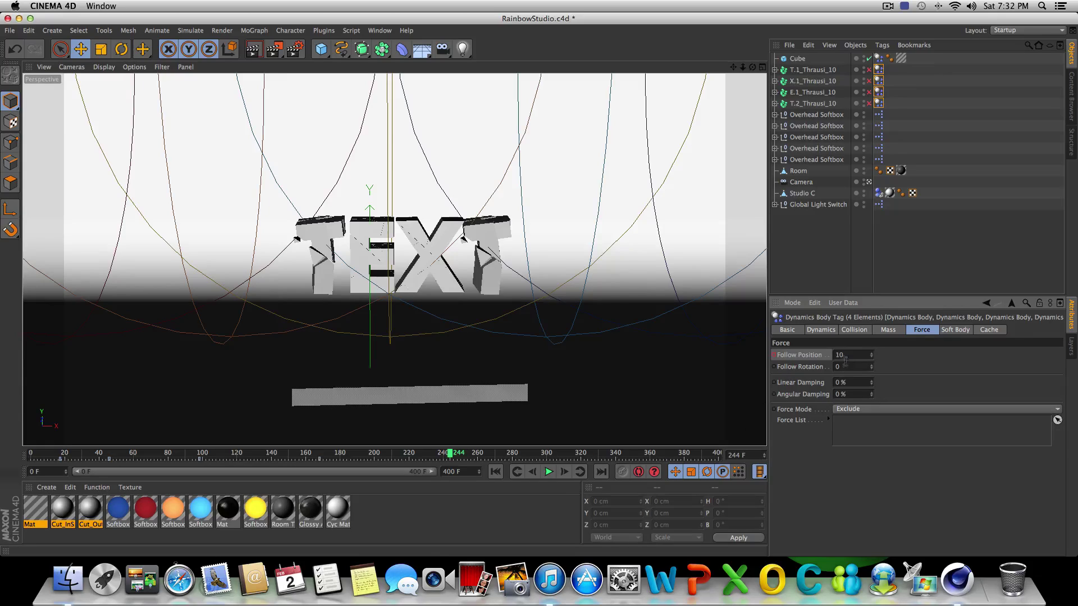
key(Return)
click(549, 475)
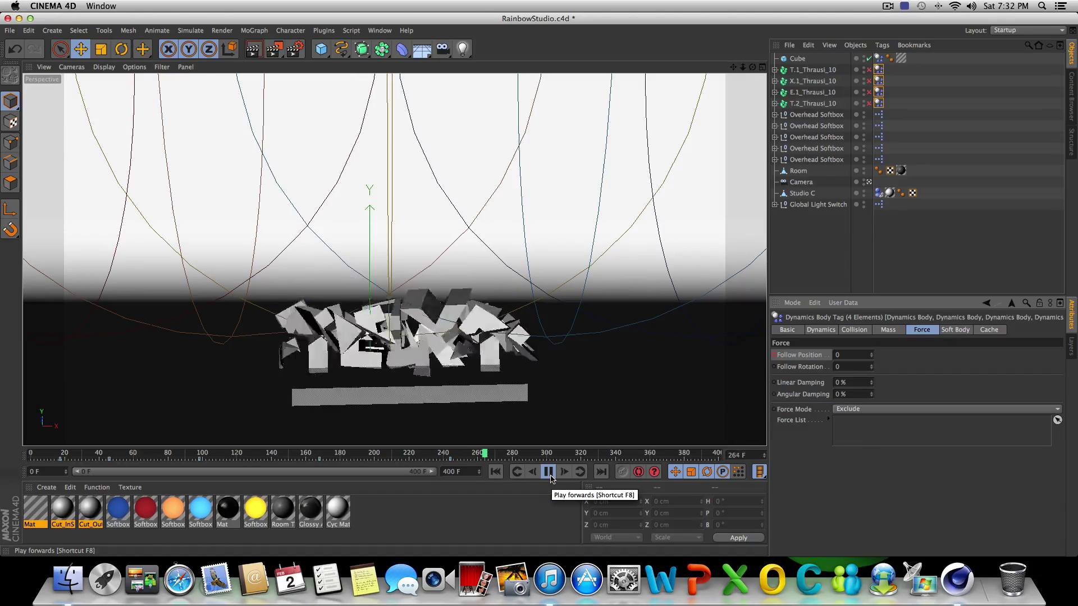
click(549, 474)
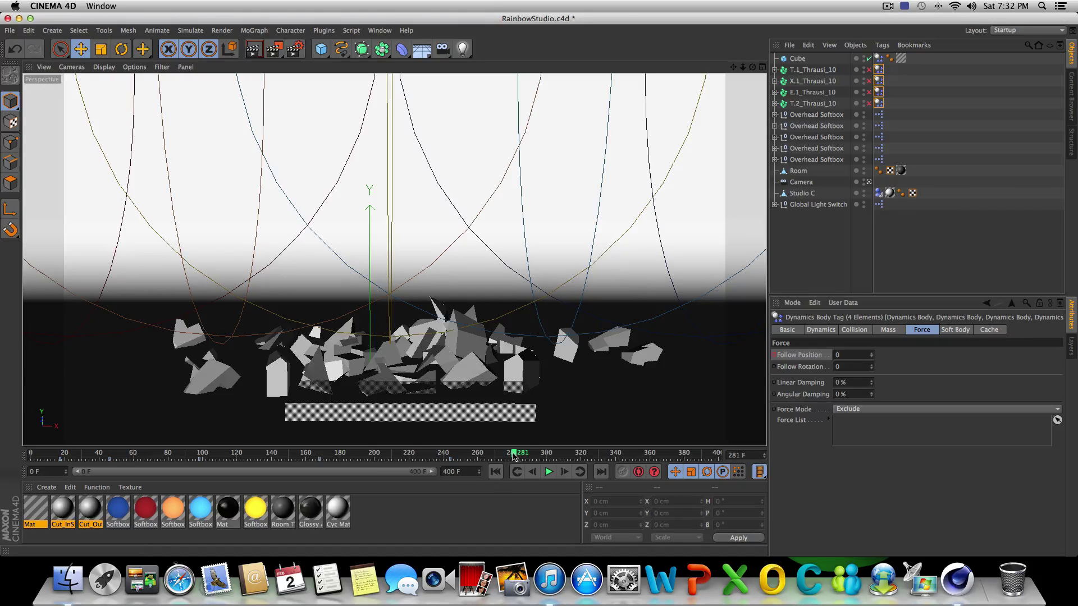
drag(513, 456, 32, 456)
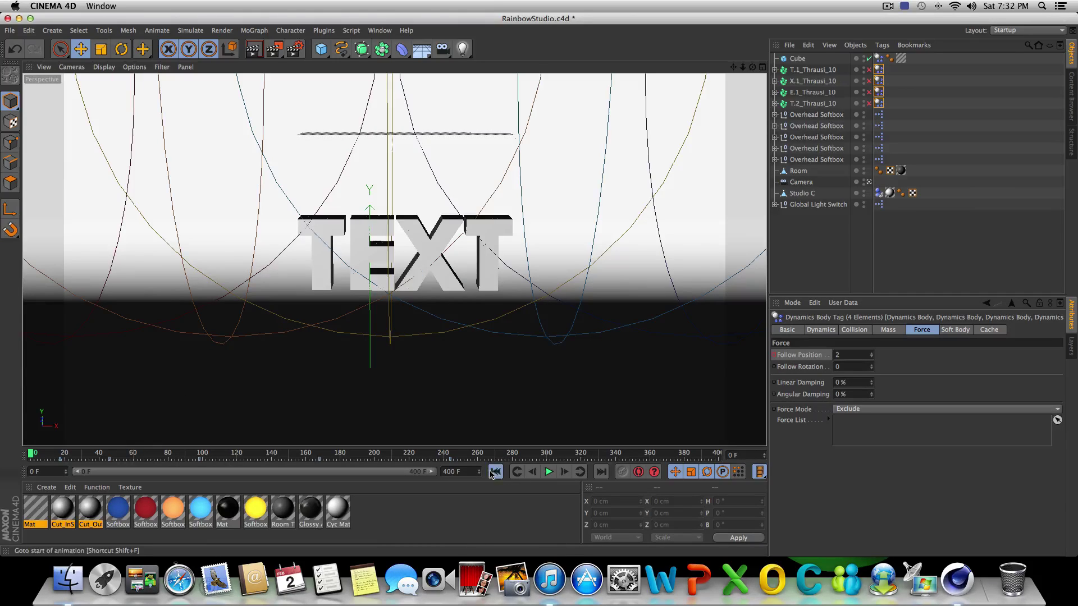
click(549, 472)
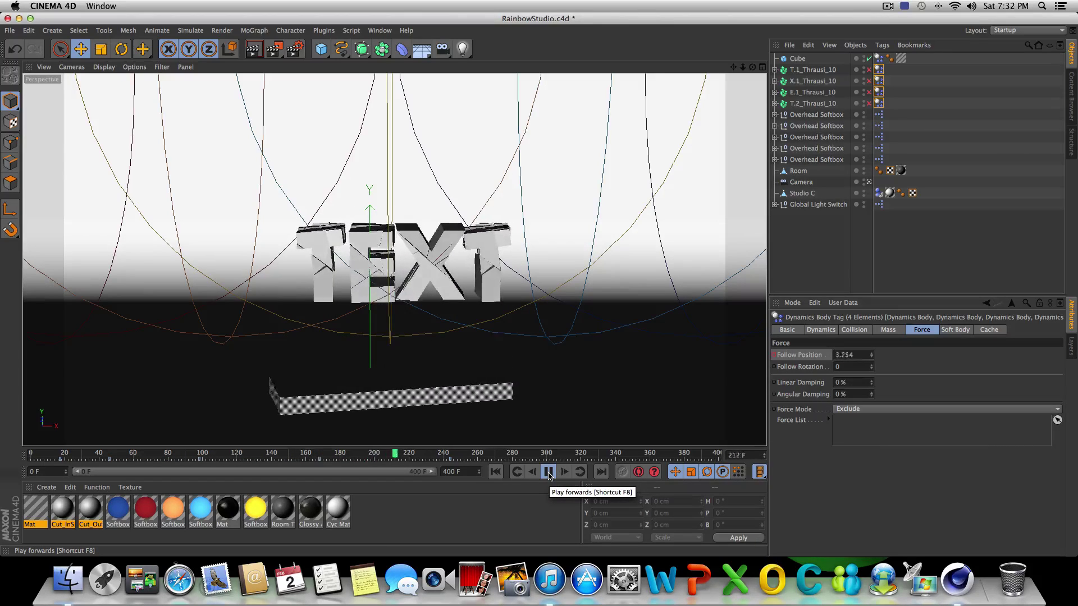
Rewind to frame 0, replay the shatter, and pause near frame 230
click(548, 472)
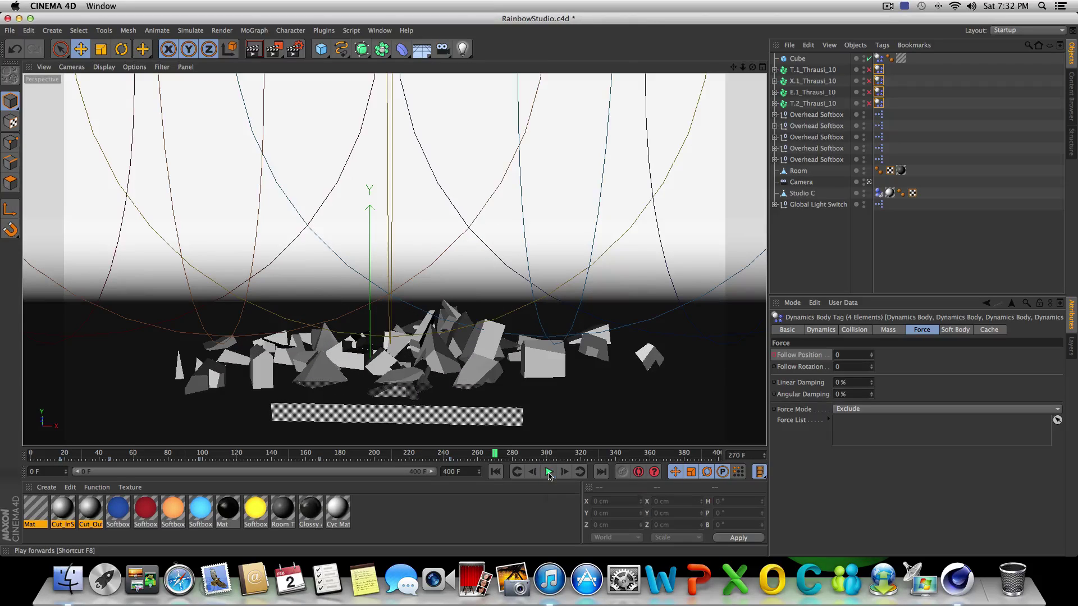
drag(497, 457, 30, 458)
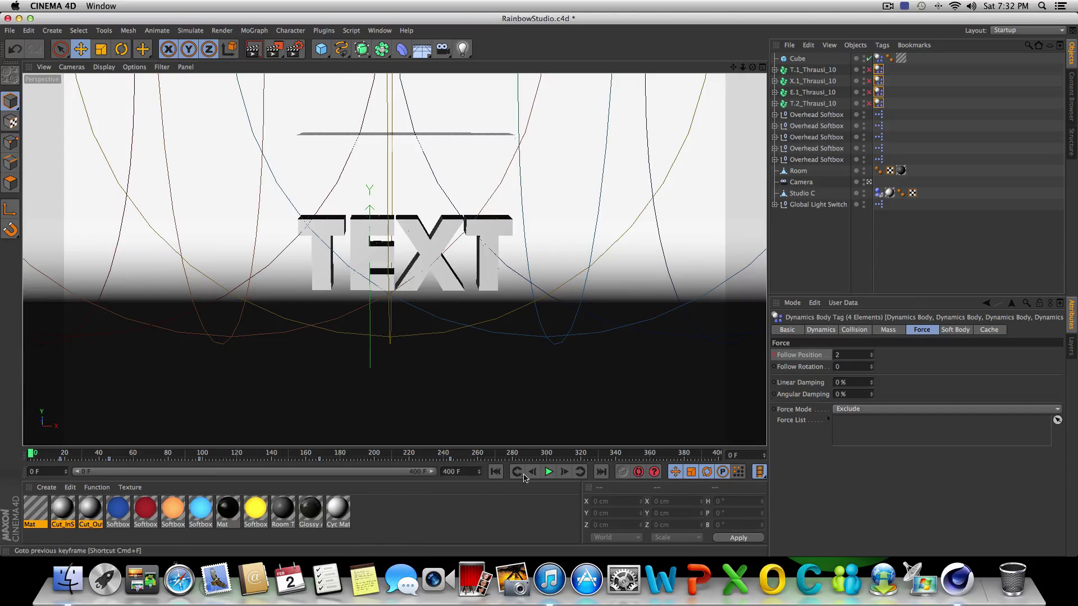
click(548, 472)
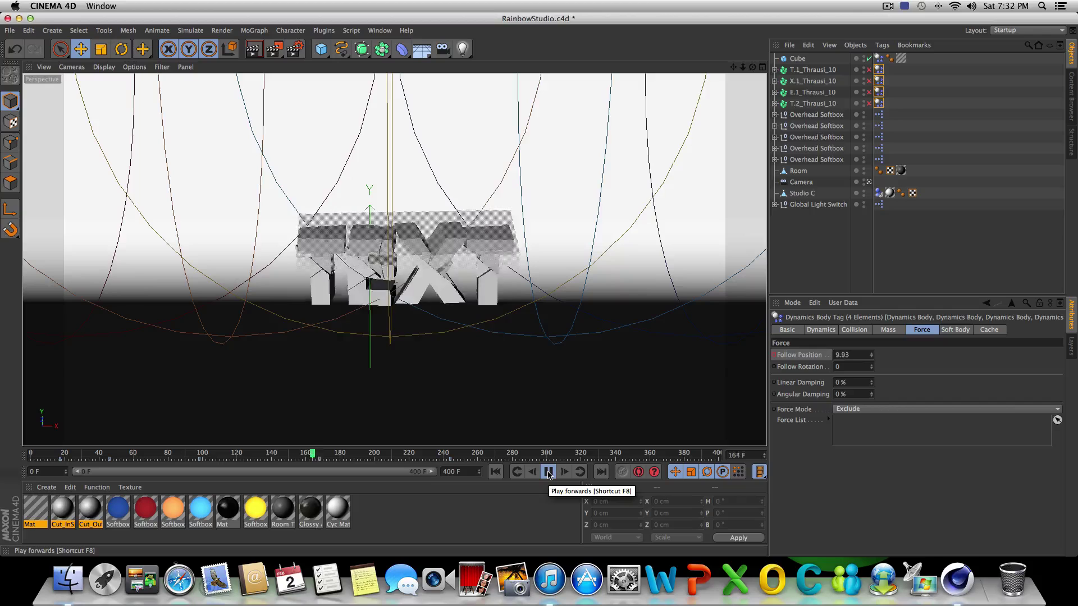
click(549, 472)
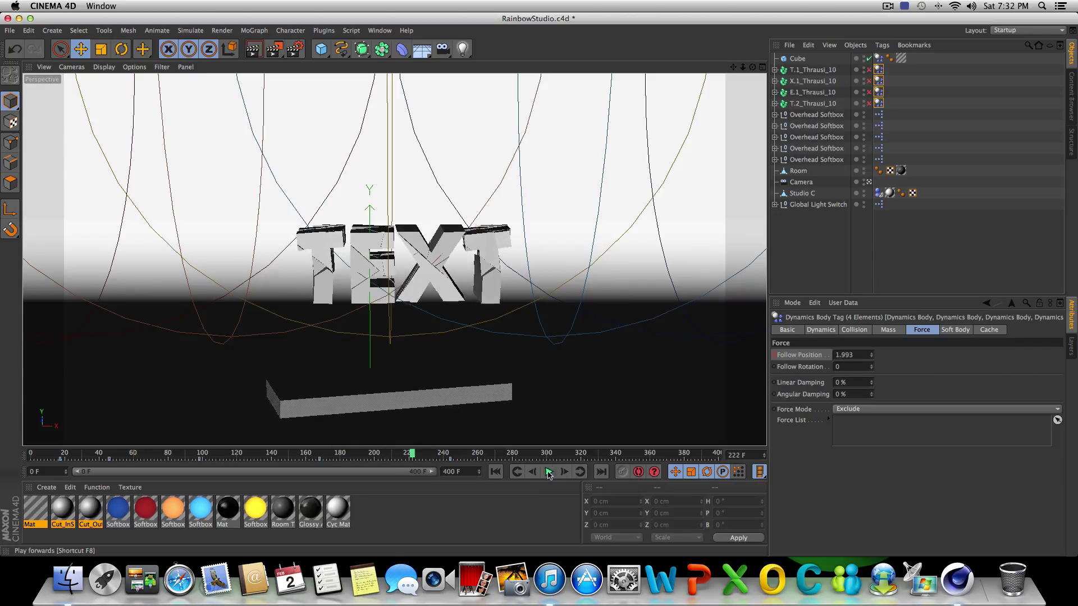
click(549, 472)
Key Project Settings' dynamics Time Scale at 100% on frame 230, then replay from the start
click(550, 473)
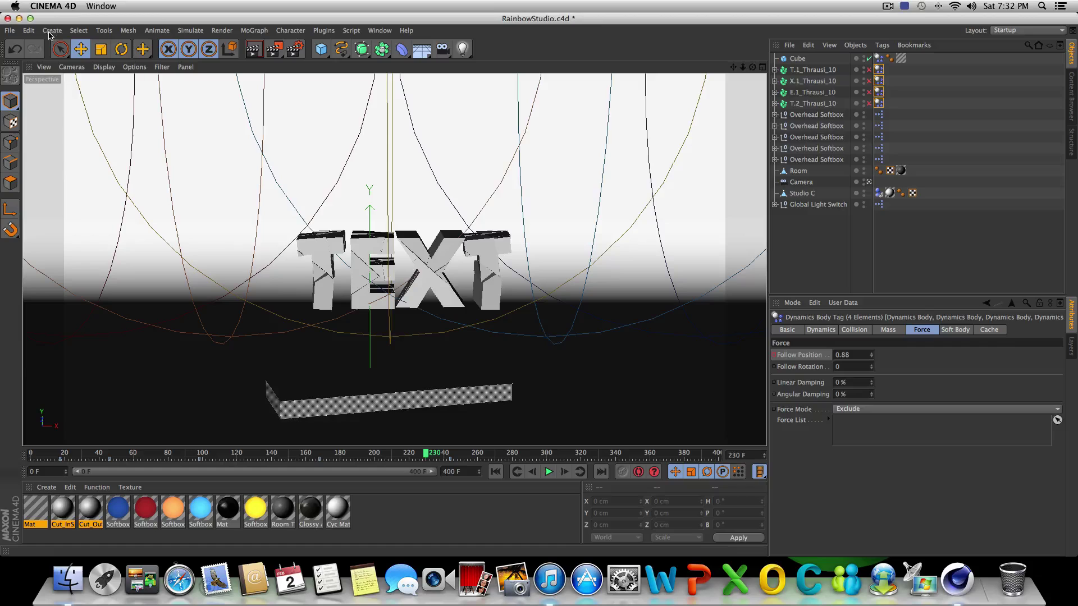
click(29, 31)
click(83, 175)
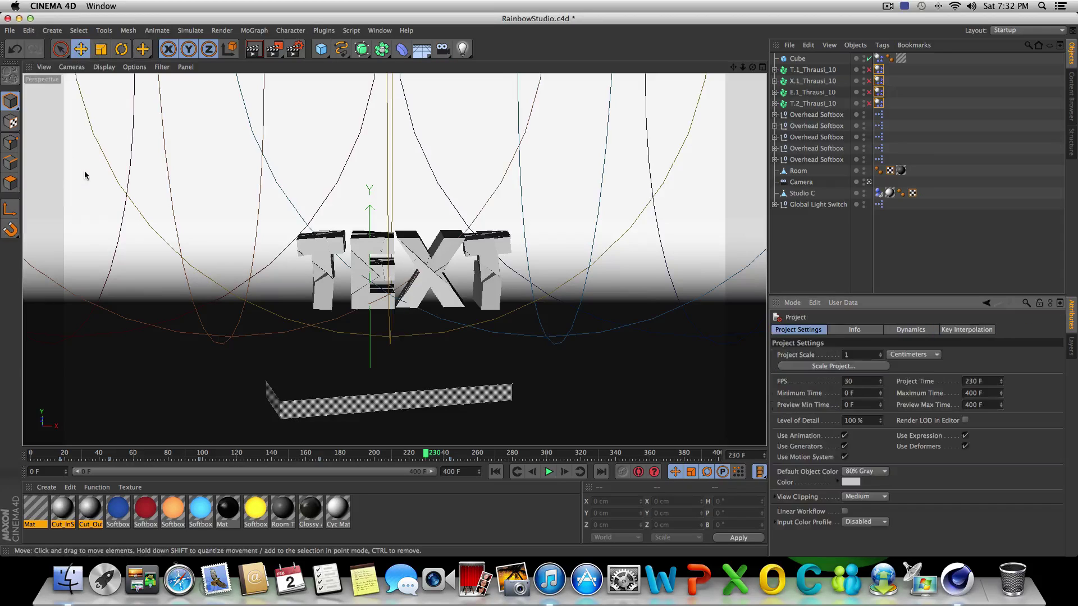
click(906, 335)
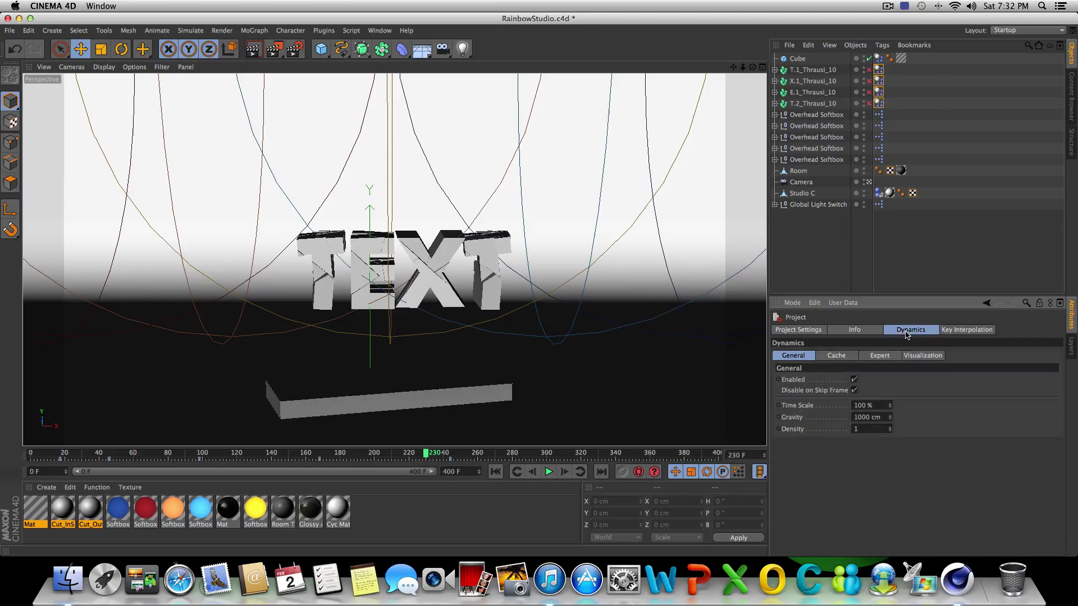
click(778, 406)
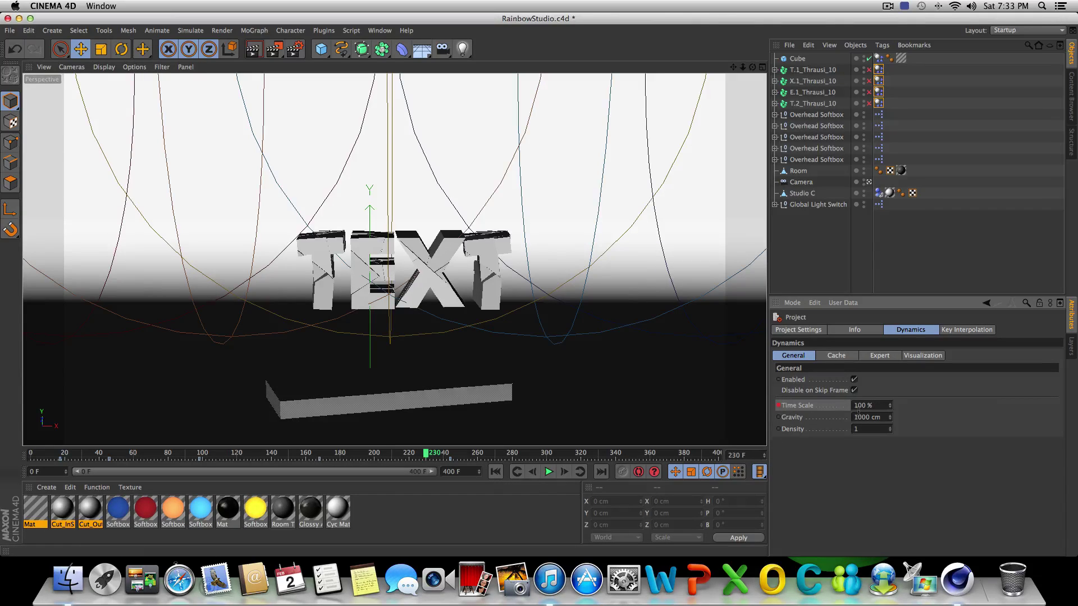
click(495, 471)
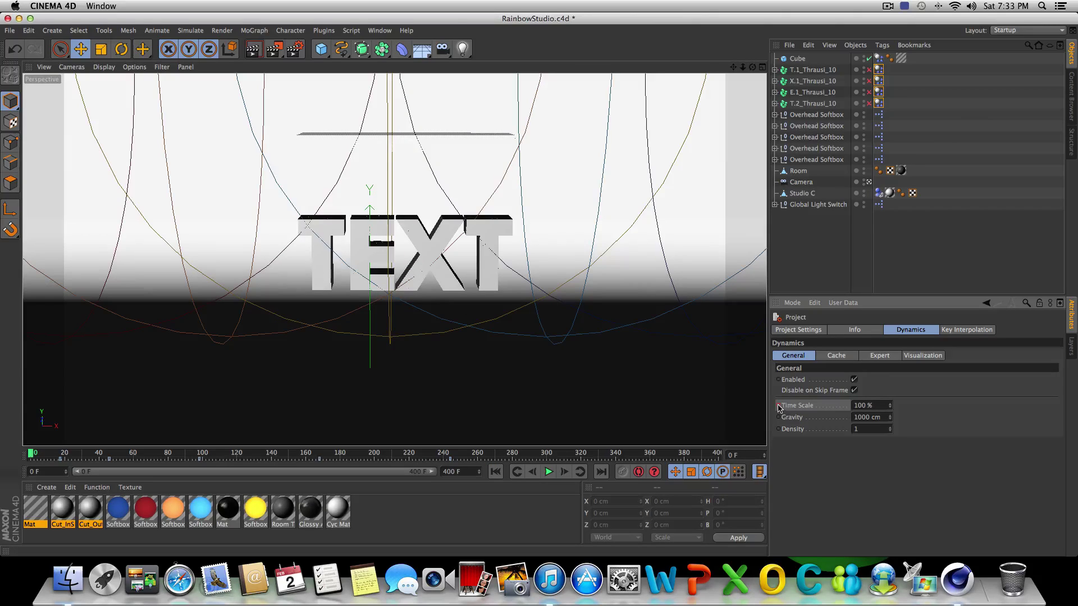
click(549, 472)
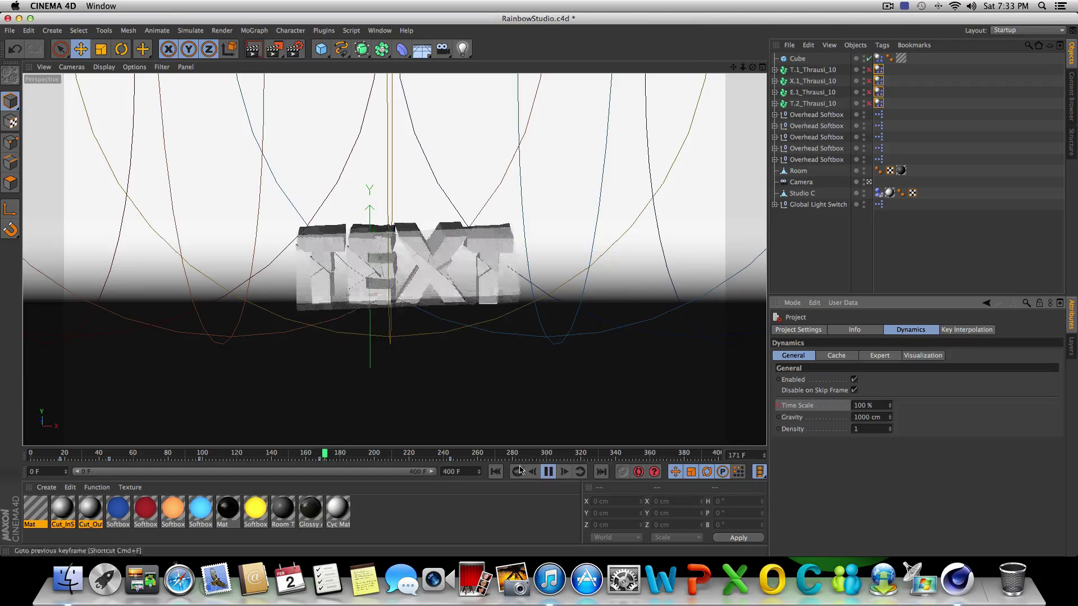
Enter Time Scale 11% just after frame 230 and 30% near frame 280, testing between edits
click(548, 473)
drag(437, 456, 429, 457)
drag(876, 406, 838, 406)
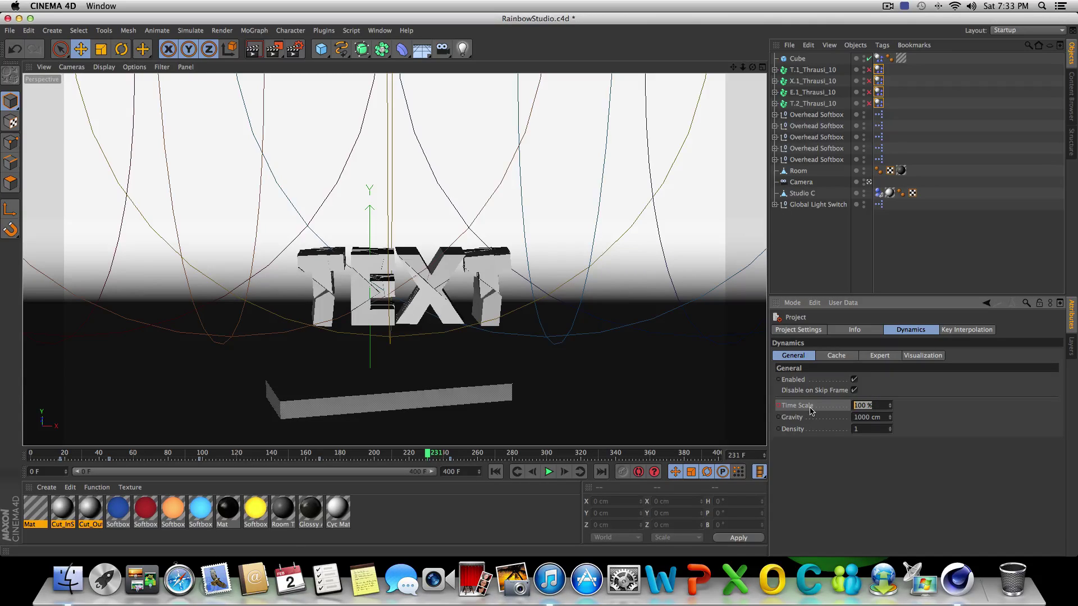
text(11)
click(549, 472)
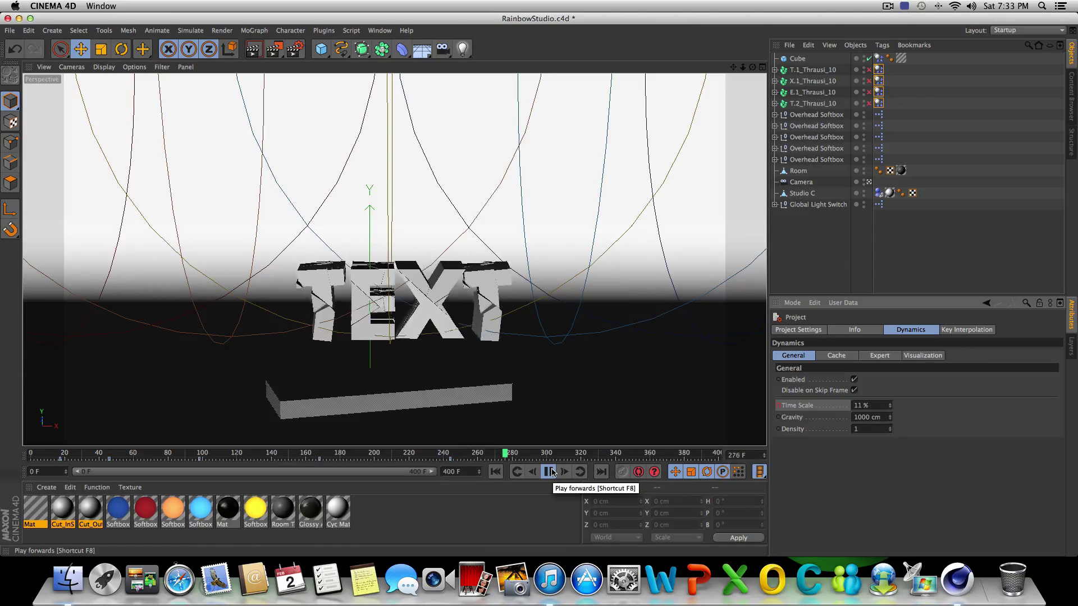
click(551, 472)
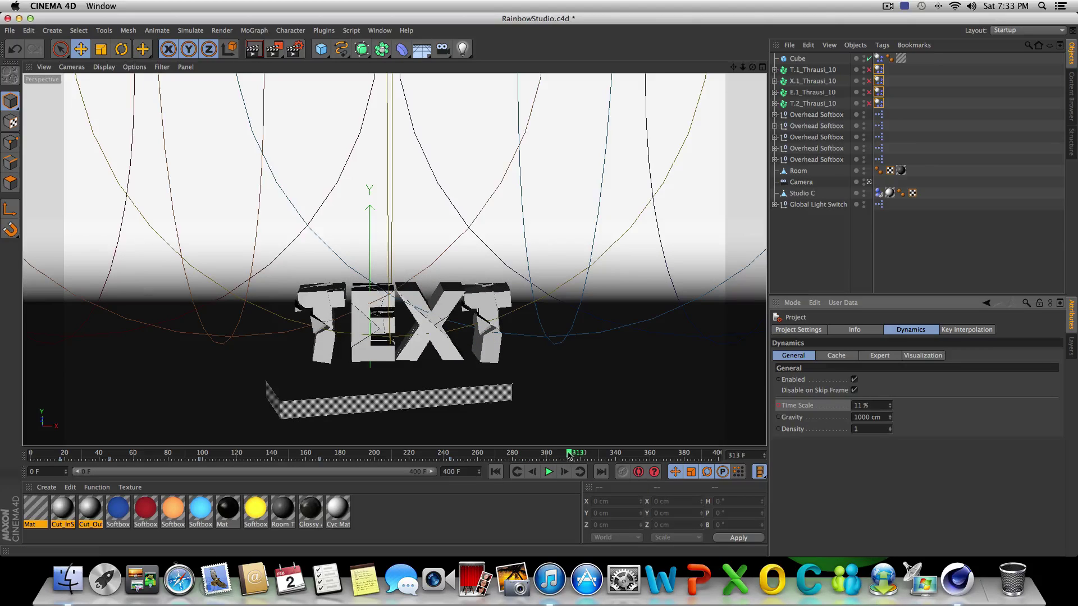
drag(568, 454, 512, 455)
click(870, 408)
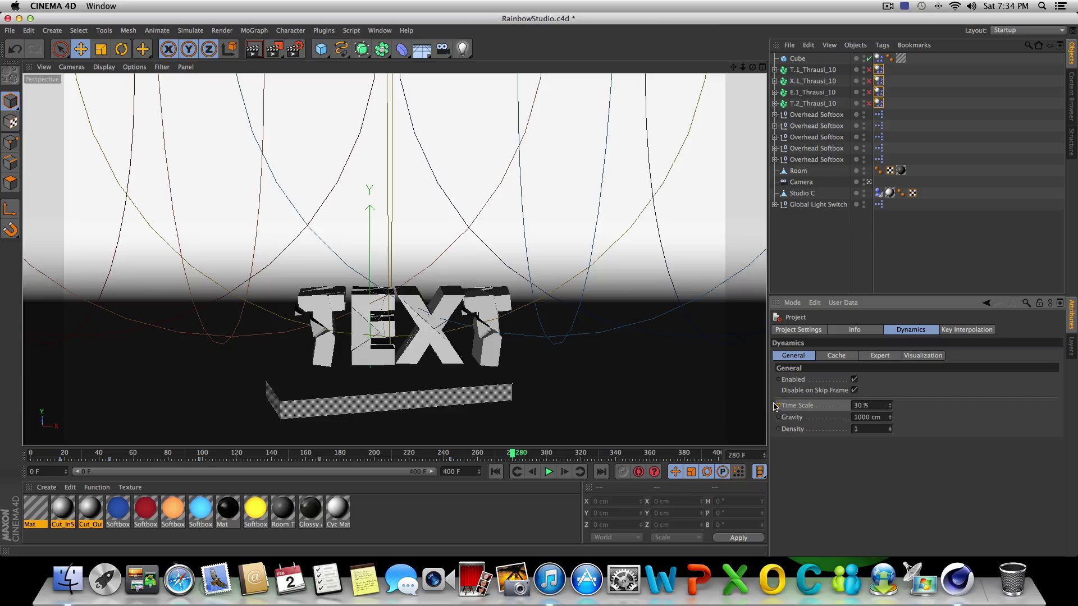
click(549, 471)
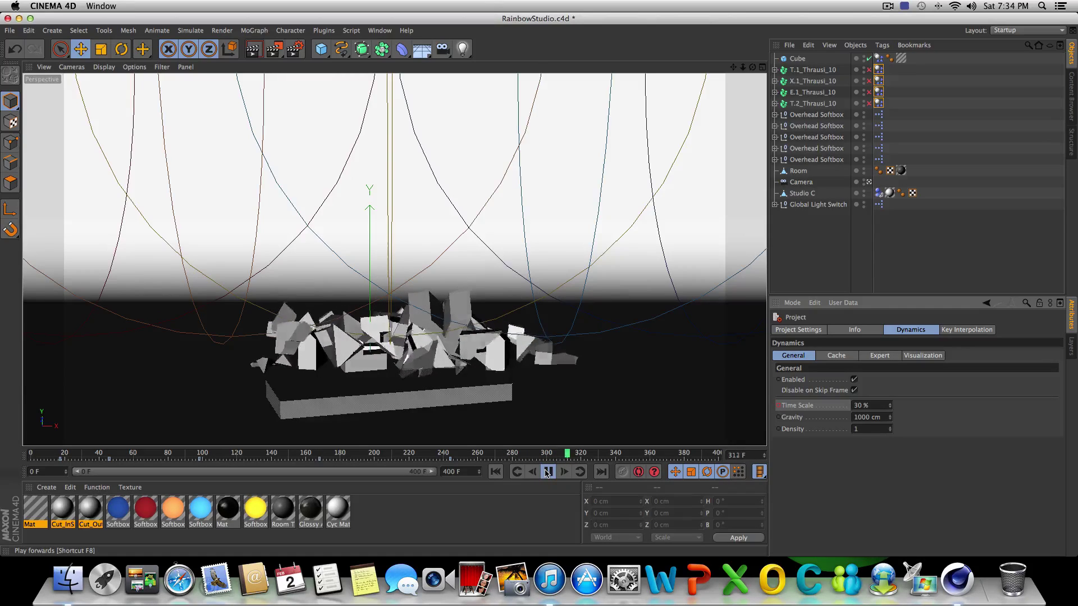
click(879, 404)
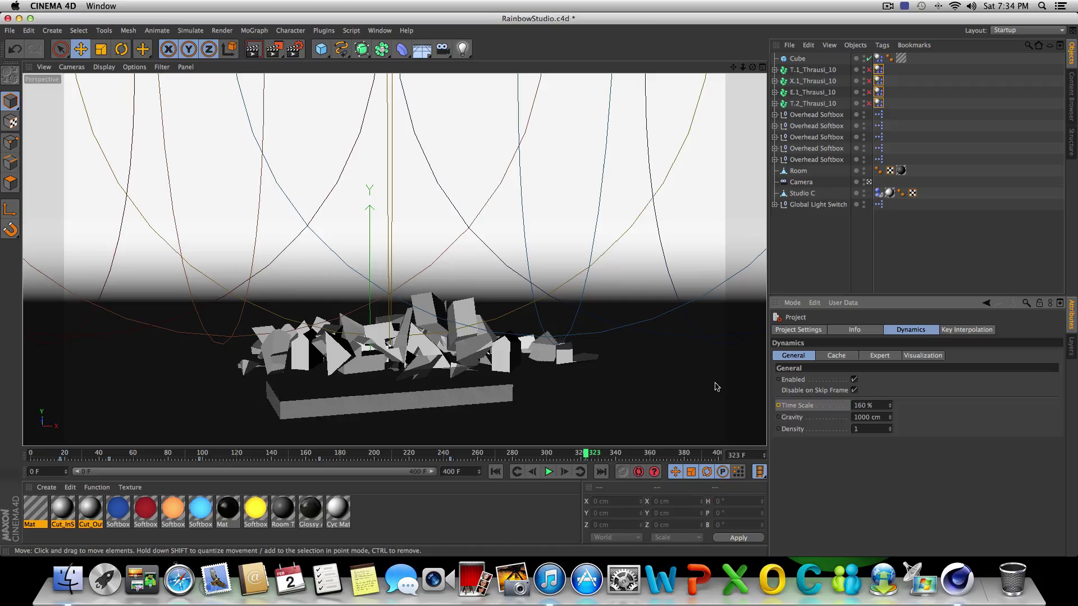
Replay the slowed simulation from the first frame, stopping at frame 90
click(495, 471)
click(548, 472)
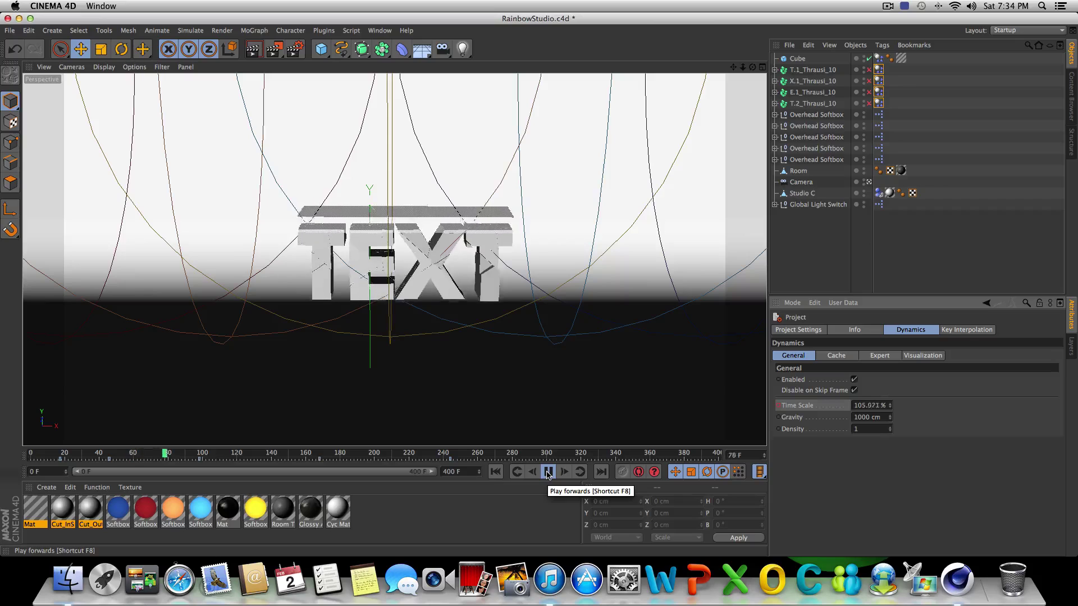
click(547, 473)
Check a quick render of the lit TEXT in the studio, then resume playback
click(253, 49)
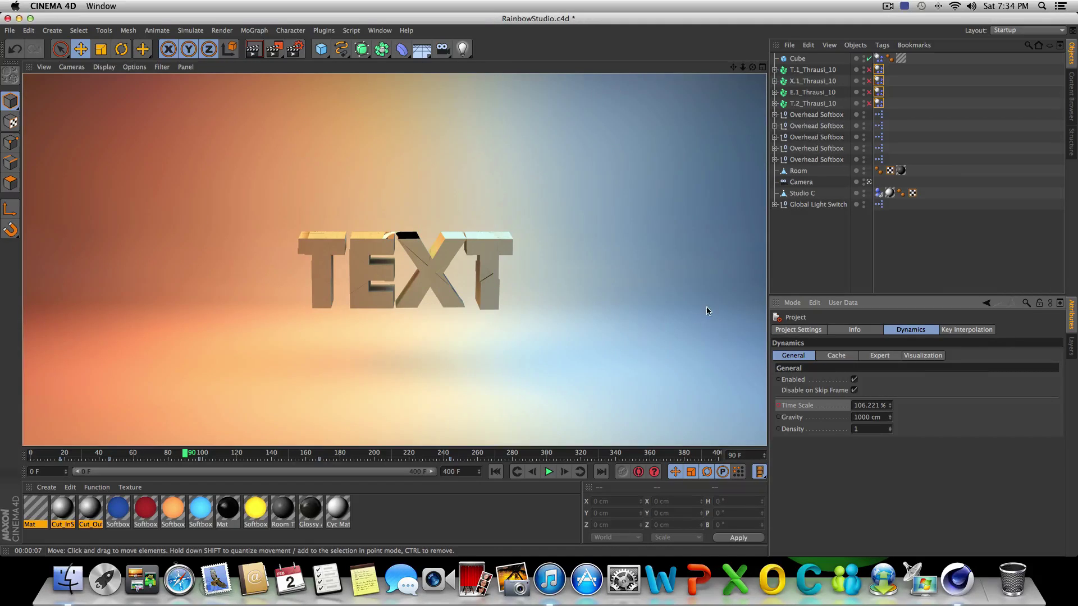
click(544, 431)
click(549, 473)
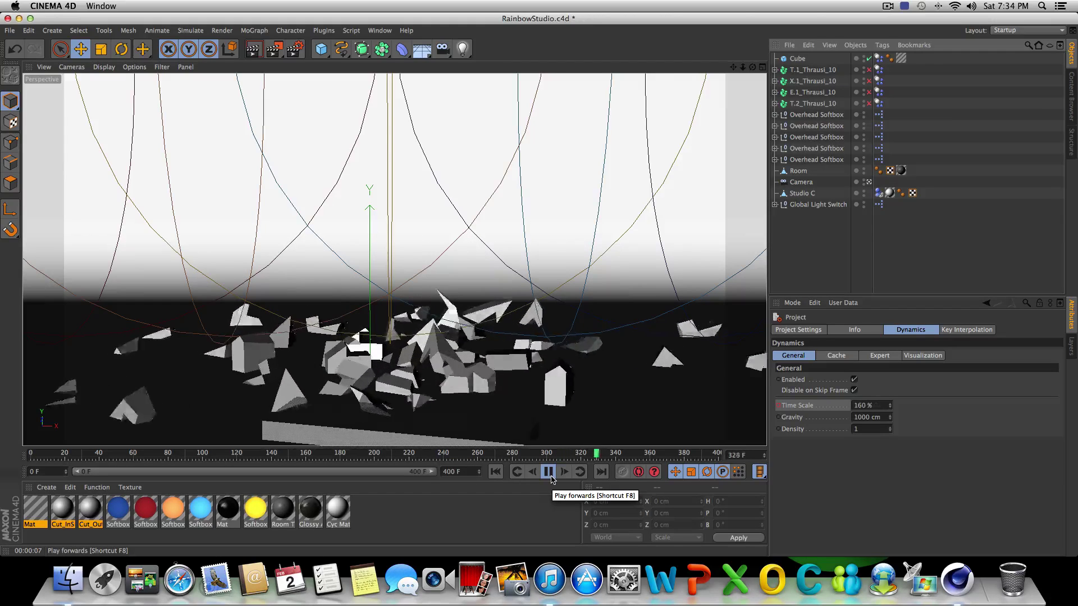
Replay the whole slow-motion shatter from the start to frame 367, then rewind to frame 0
click(550, 476)
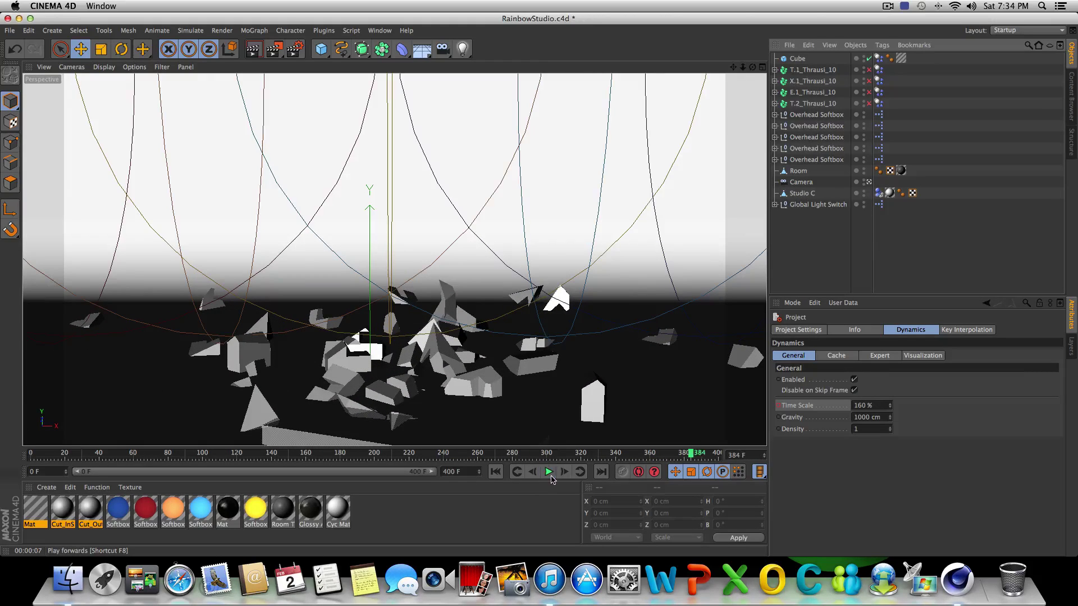
click(495, 477)
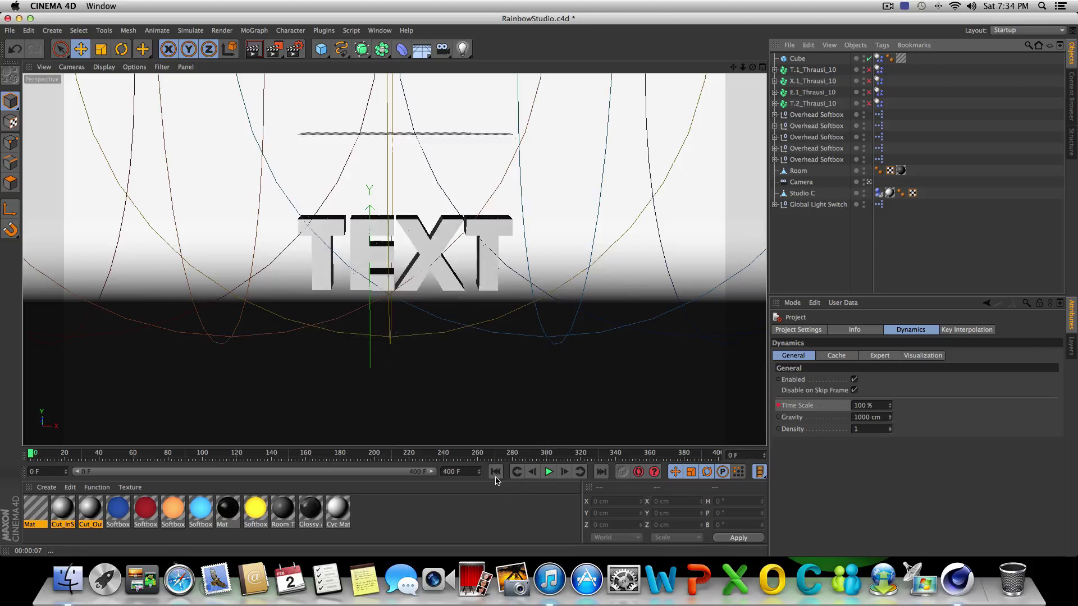
click(549, 474)
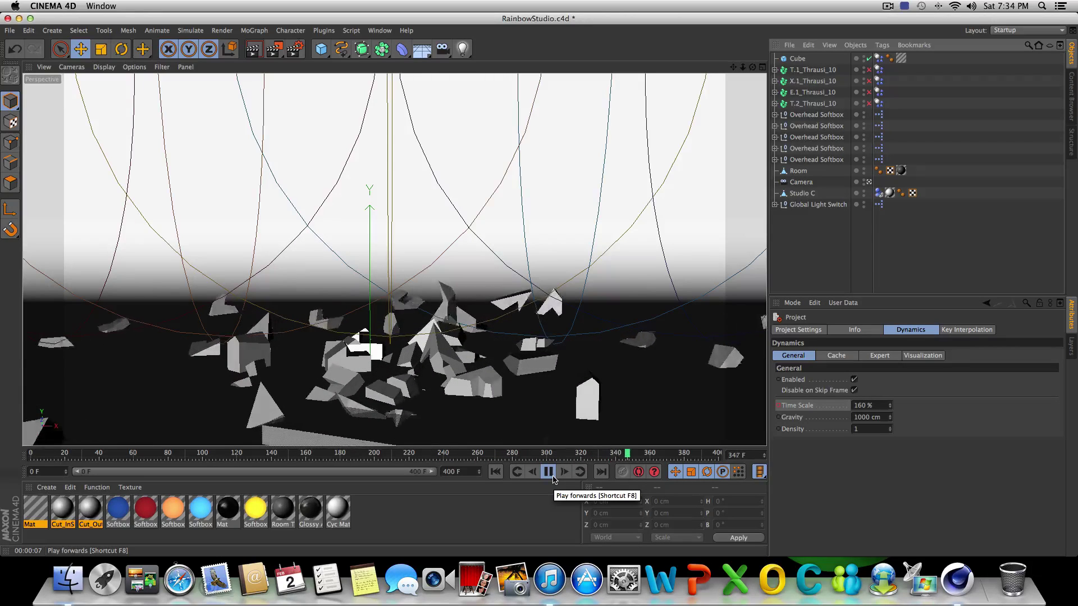
click(550, 476)
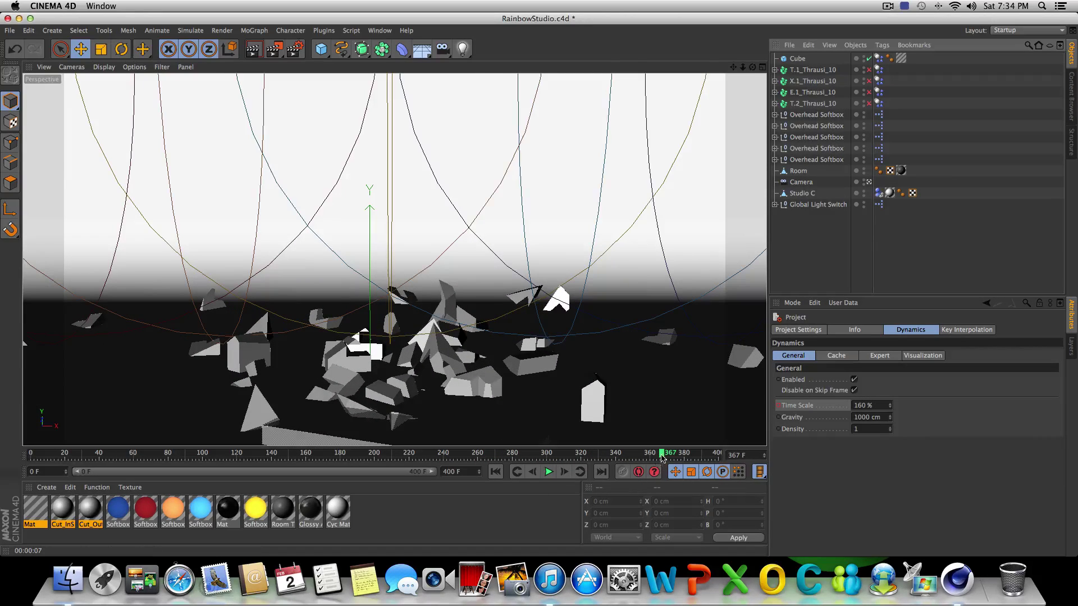
drag(662, 457, 31, 454)
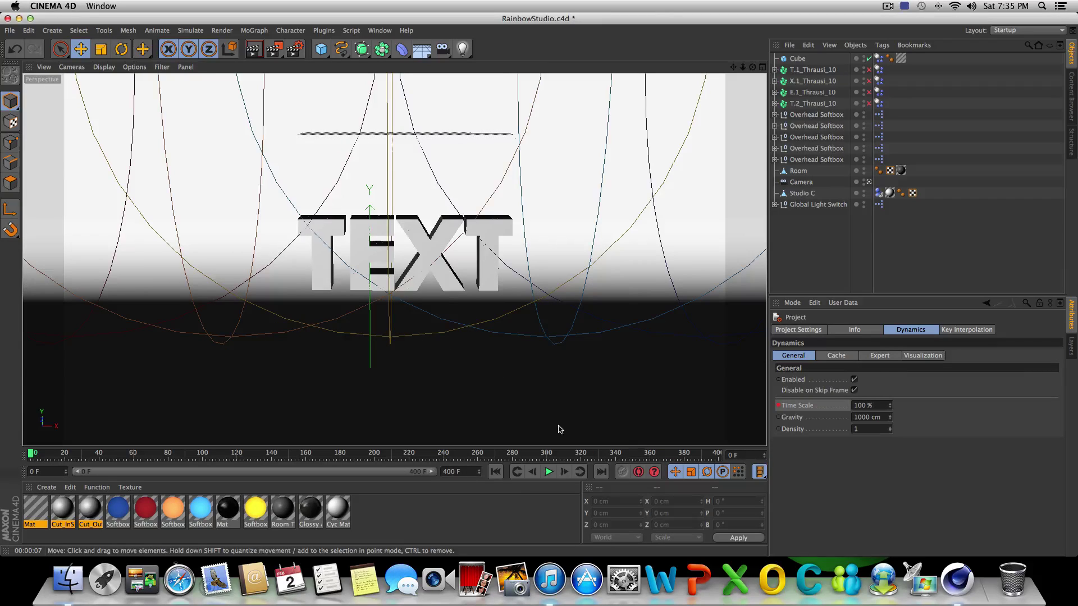